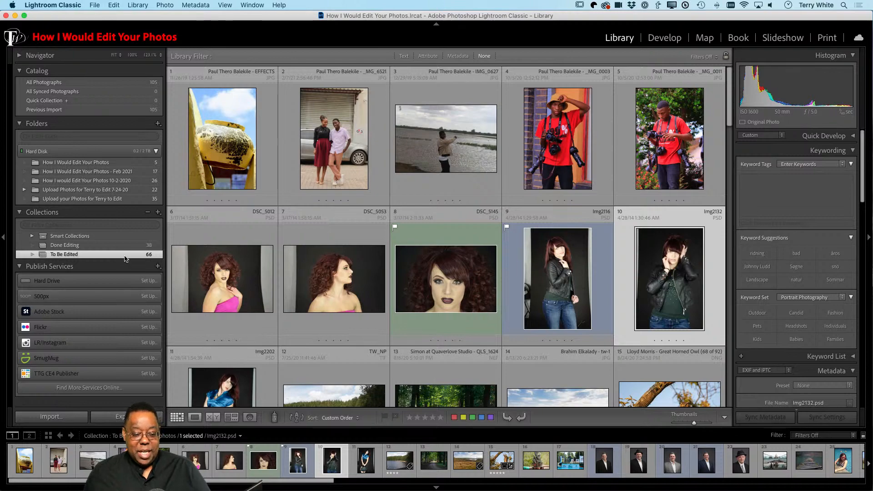
- Browse through all the photos in the Done Editing collection
left_click(83, 246)
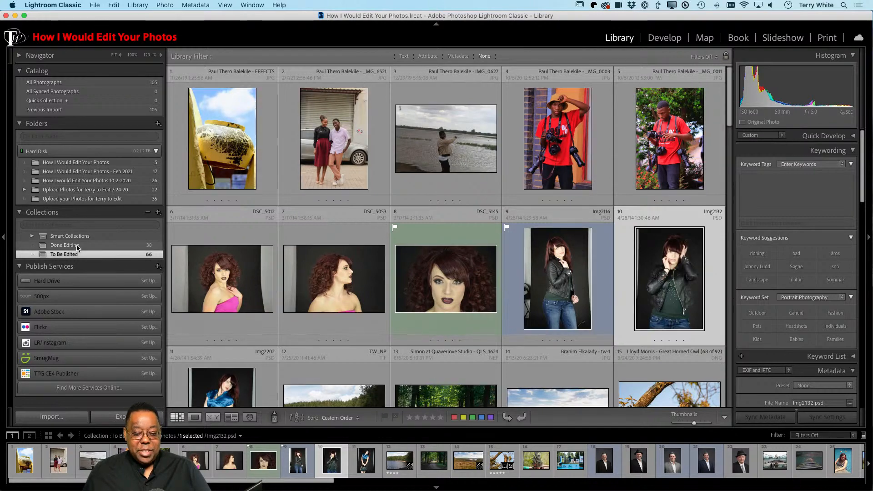
scroll(377, 326, "down", 10)
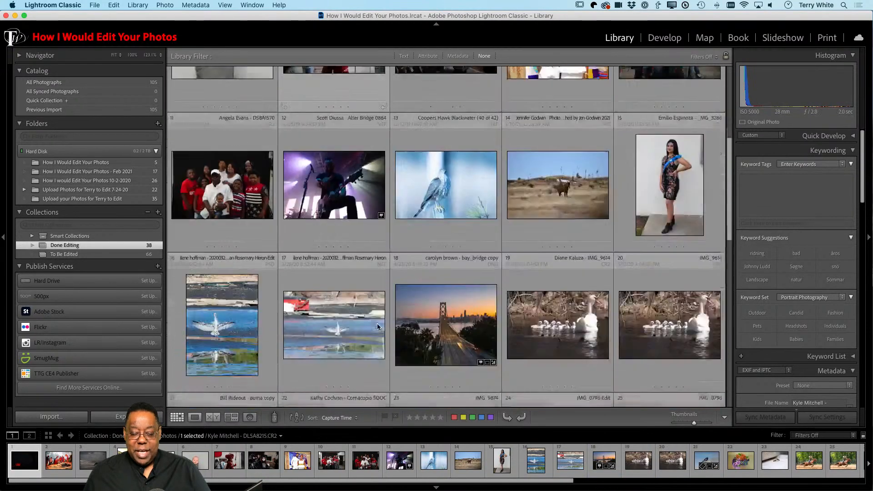
scroll(378, 327, "down", 8)
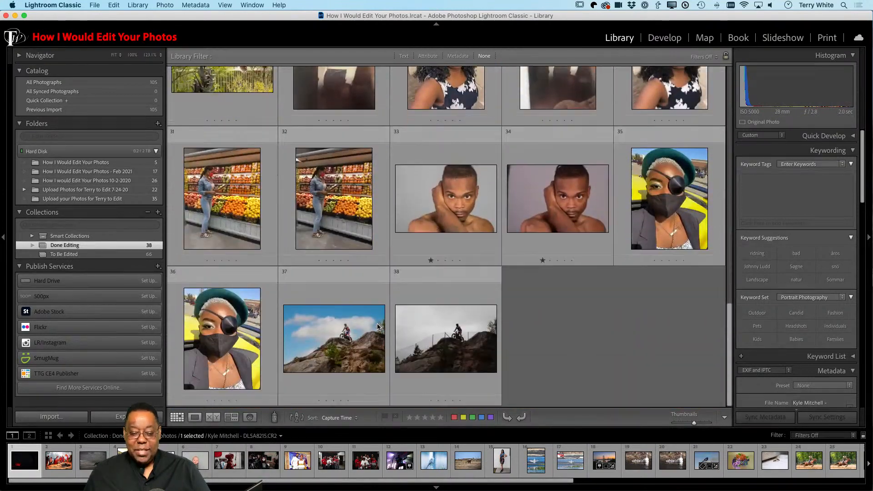
scroll(378, 327, "up", 10)
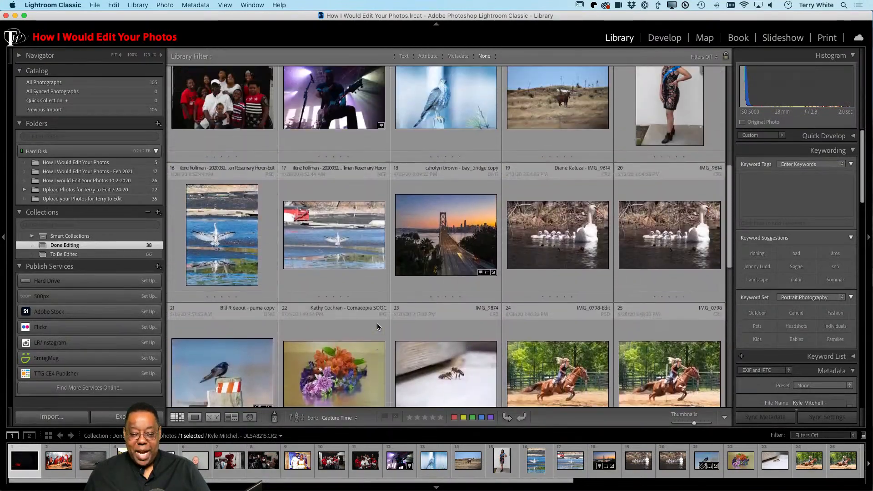
scroll(377, 323, "up", 5)
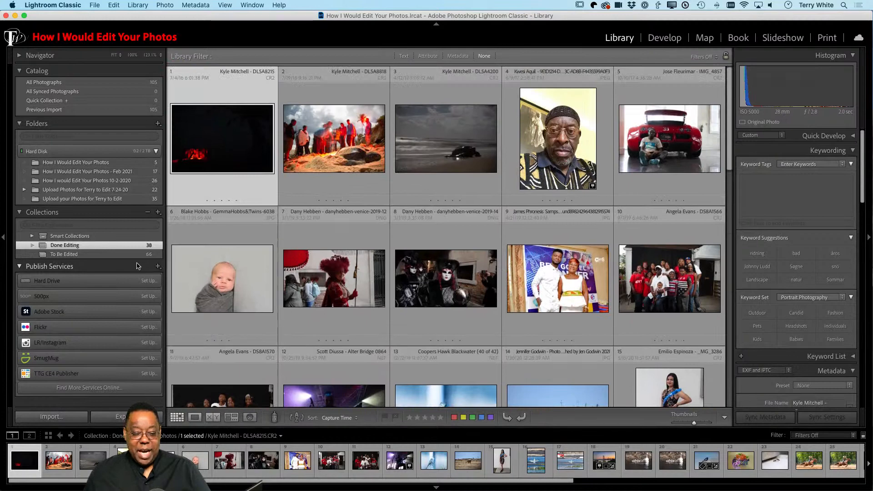
- Open the first photo in the To Be Edited collection, the yellow pot against the sky, for developing
left_click(114, 254)
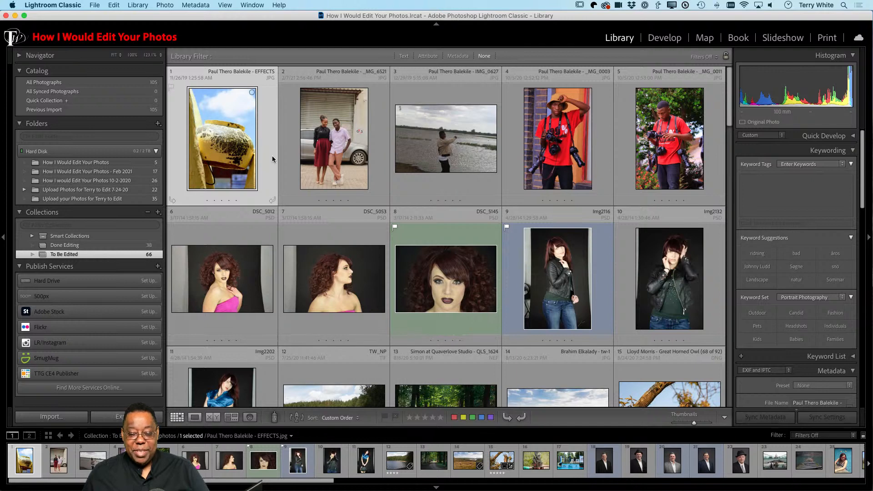
double_click(236, 151)
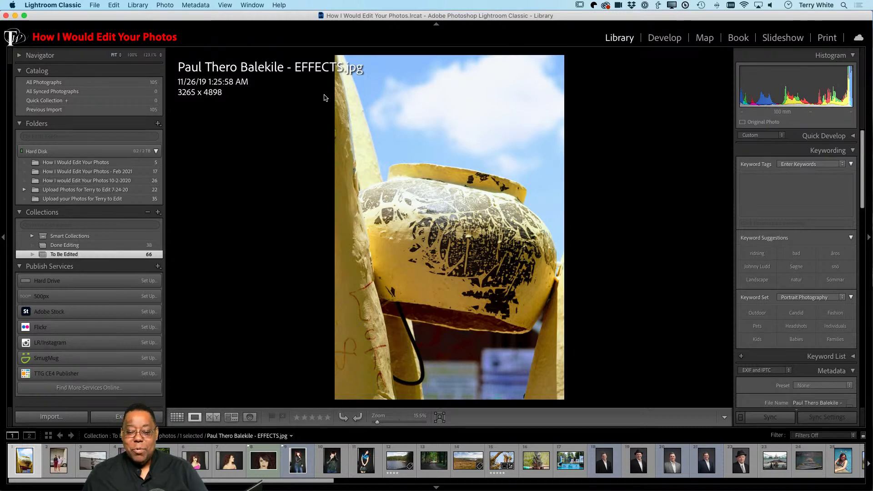
left_click(667, 40)
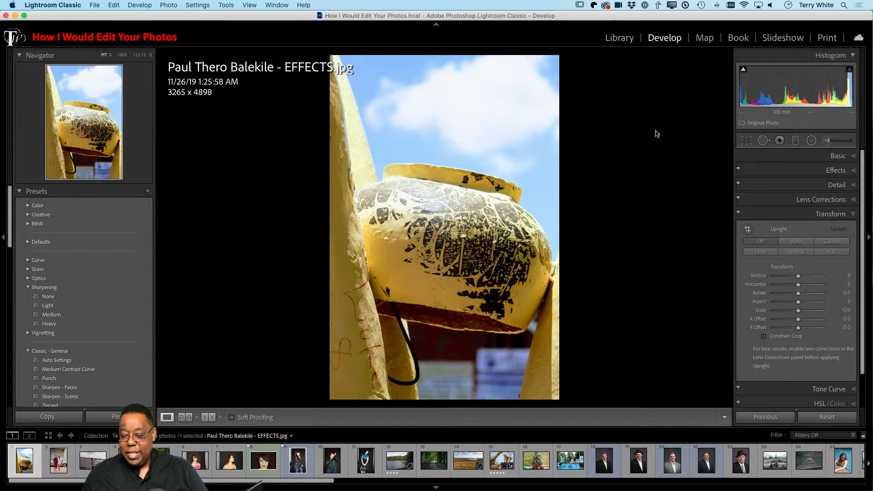
- Show the pot photo's Basic adjustments and check which color profiles are offered, leaving the profile unchanged
left_click(832, 157)
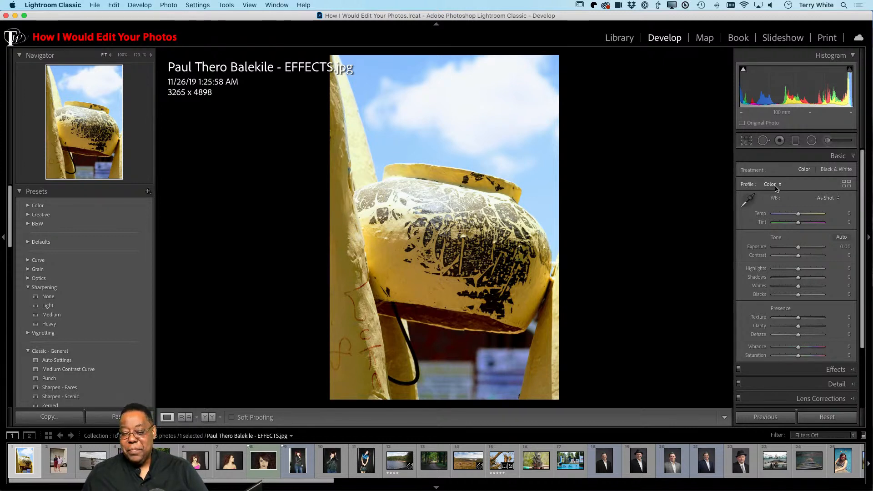
left_click(776, 186)
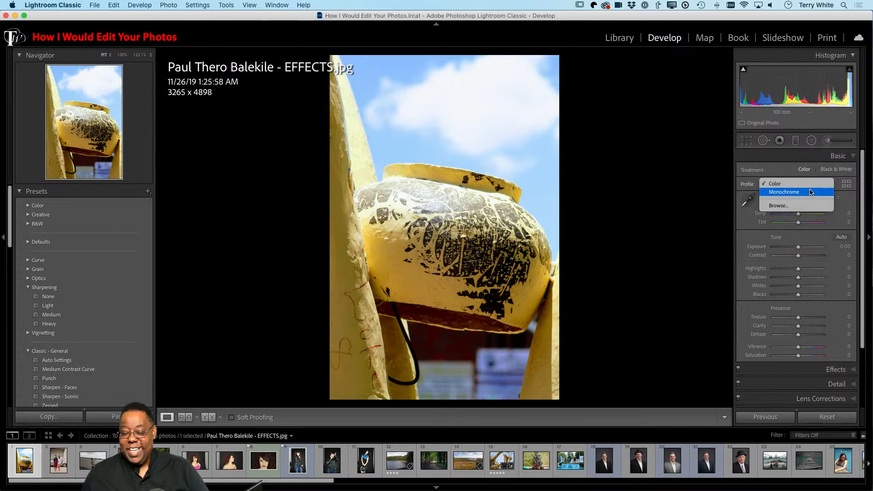
left_click(783, 154)
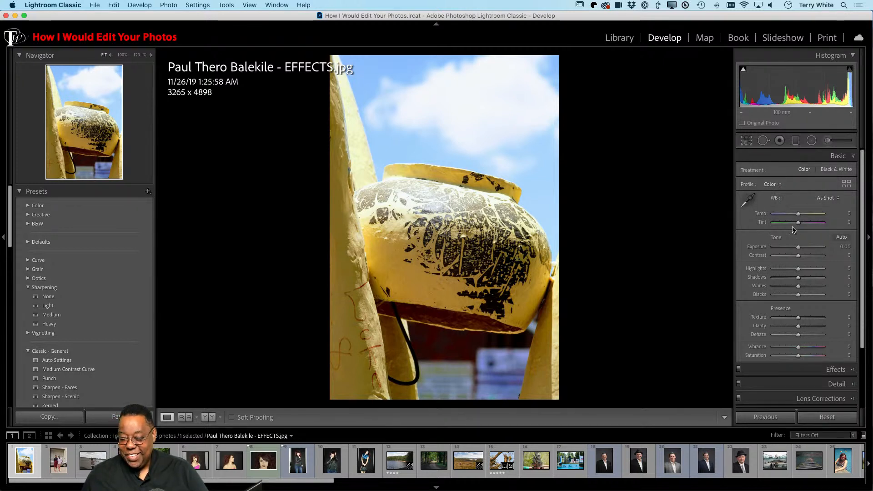
- Try enabling lens profile corrections for the pot photo
scroll(793, 229, "down", 3)
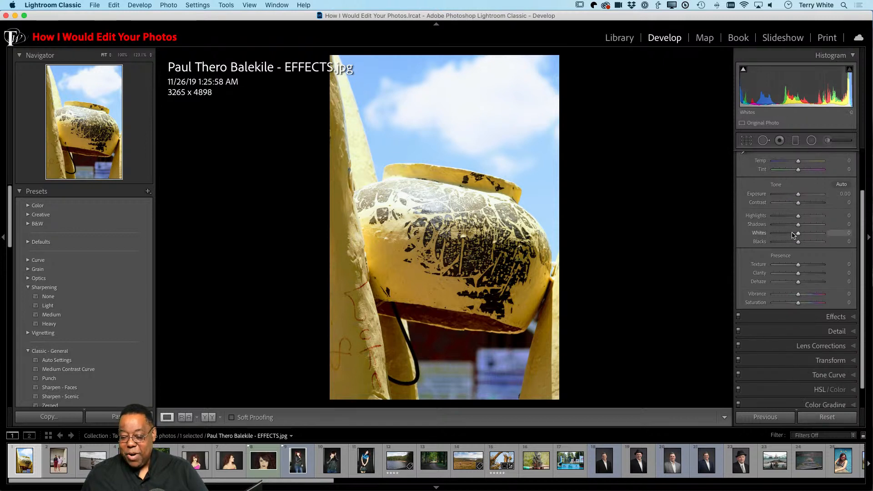
scroll(793, 234, "down", 2)
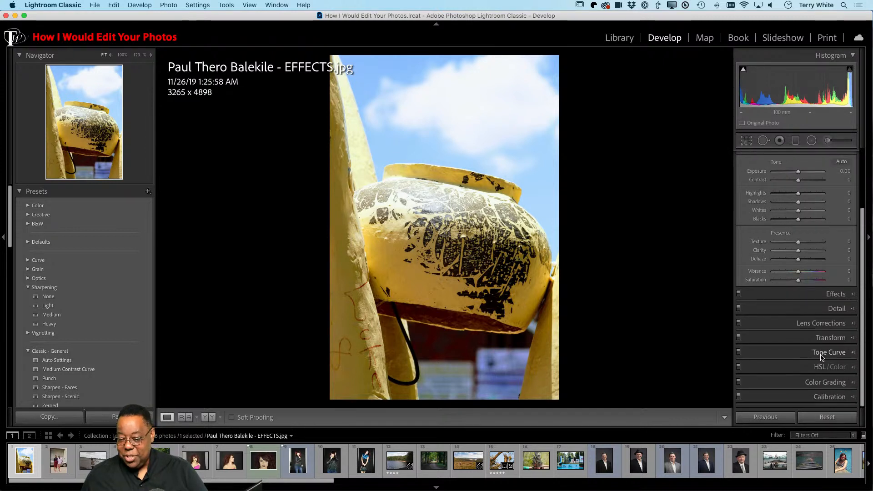
left_click(824, 324)
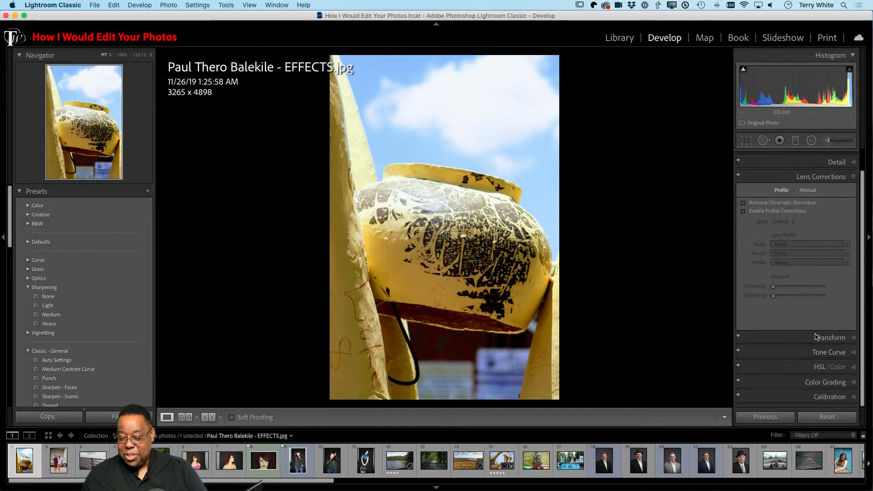
left_click(744, 212)
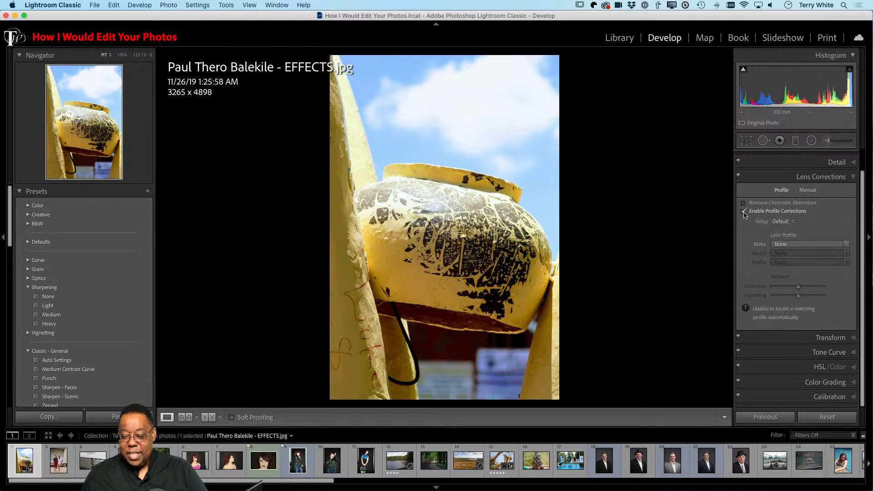
left_click(744, 212)
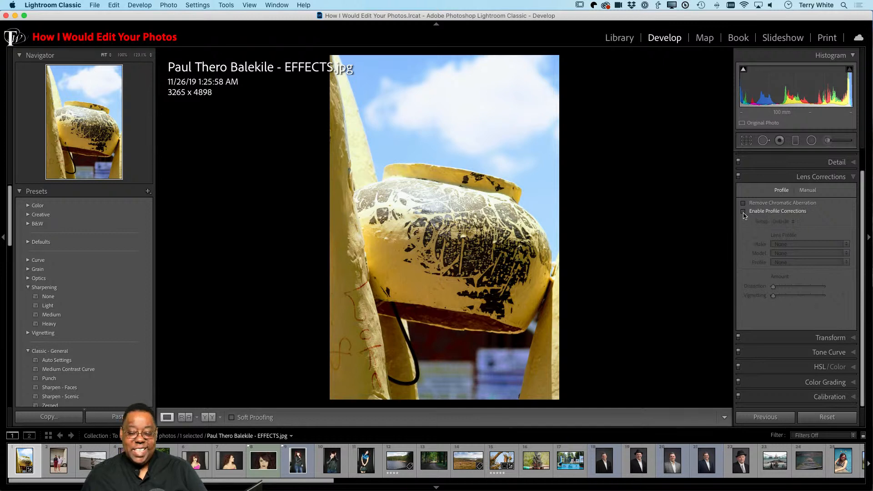
left_click(744, 212)
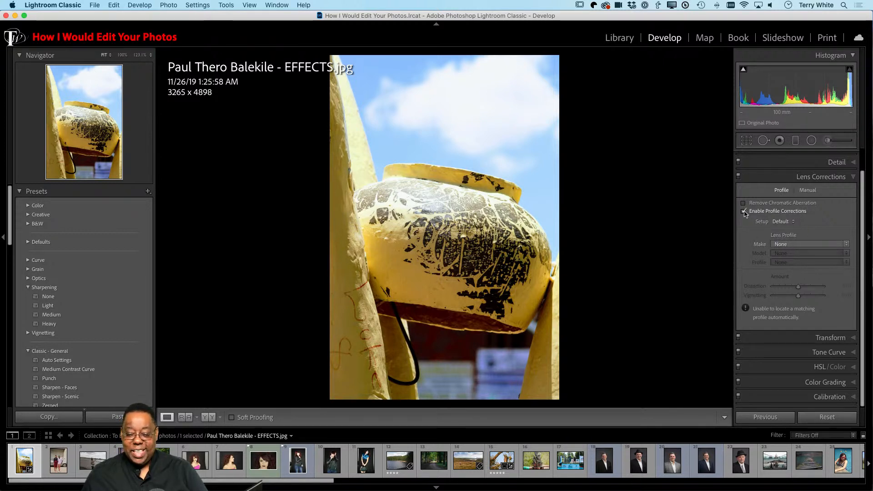
left_click(744, 212)
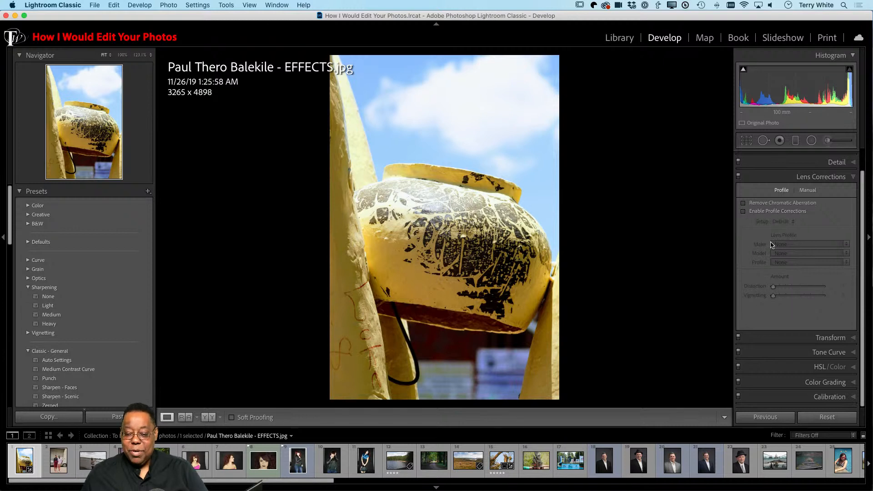
left_click(847, 180)
- Apply automatic tone adjustments to the pot photo and reset its Saturation and Vibrance to 0
left_click(834, 159)
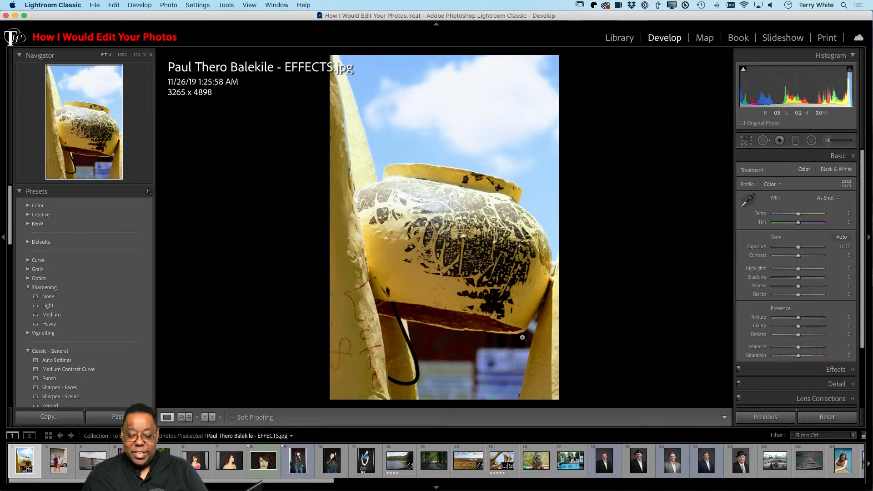
left_click(841, 237)
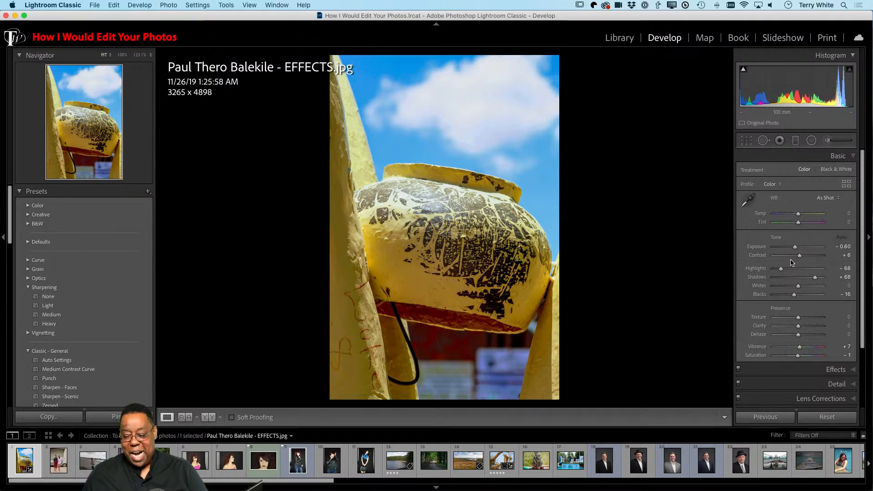
double_click(798, 356)
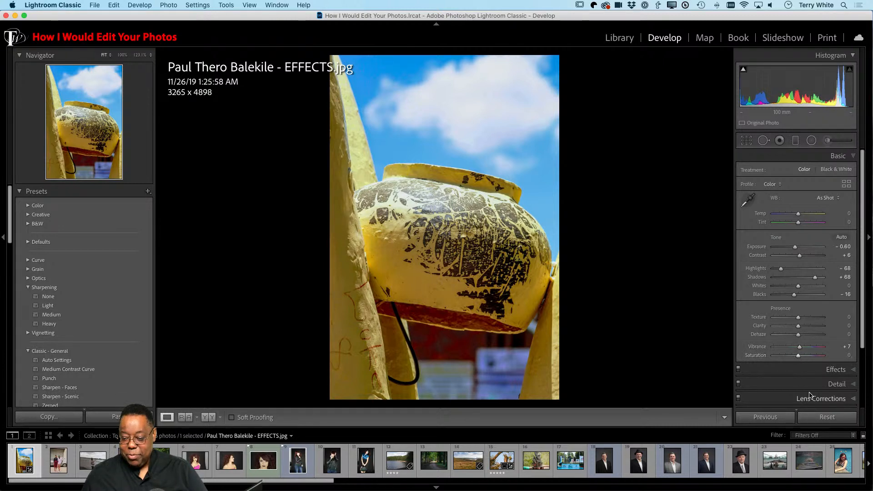
double_click(800, 348)
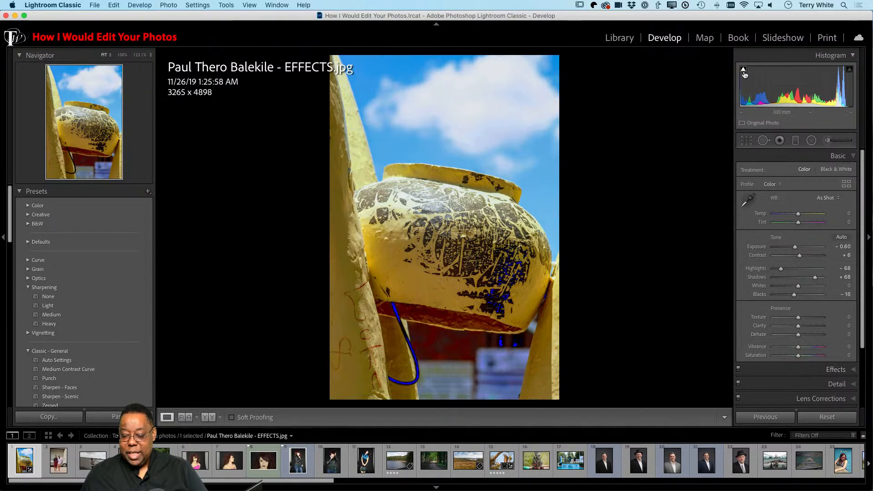
- Check the shadow clipping in the histogram and raise the pot photo's Blacks to +100
mouse_move(744, 75)
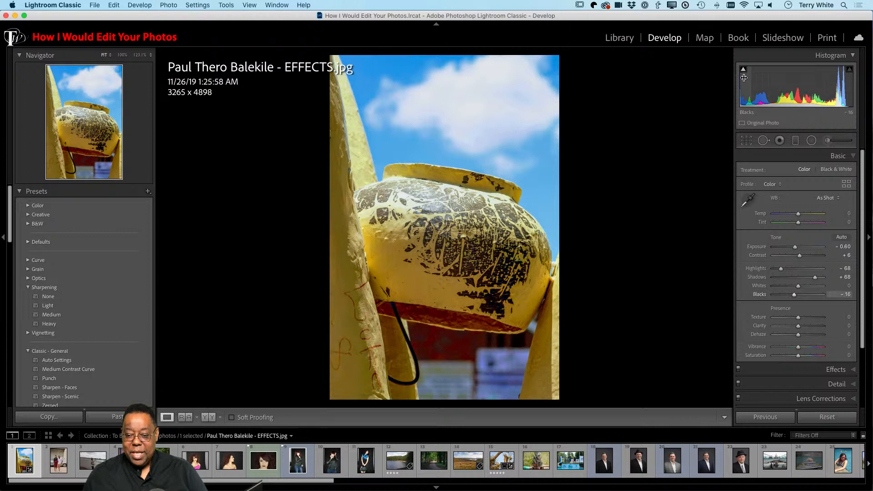
left_click(744, 70)
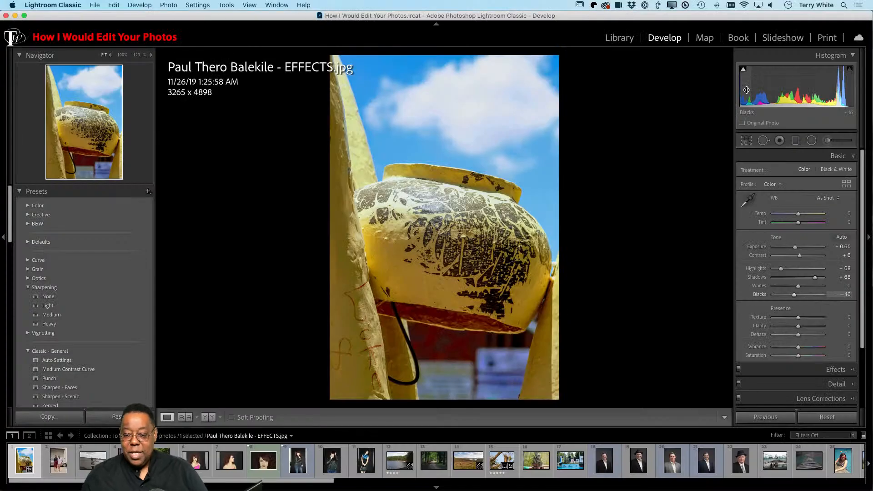
left_click_drag(746, 90, 795, 93)
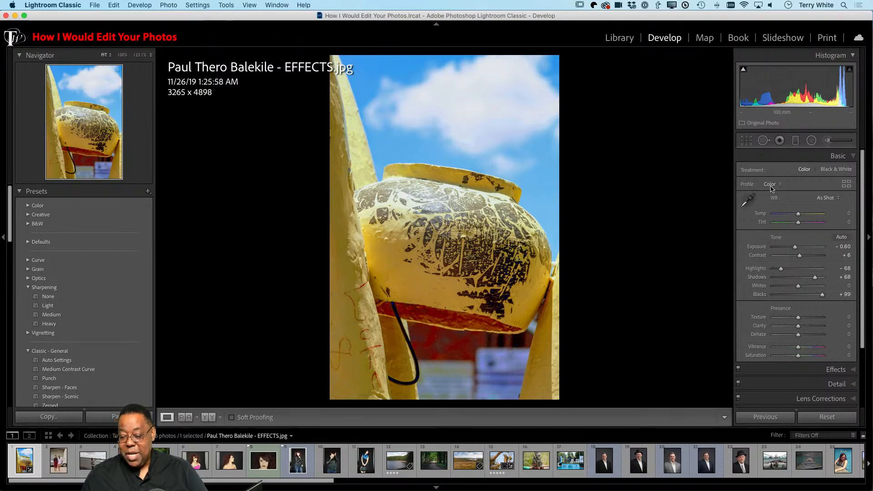
left_click_drag(824, 296, 829, 295)
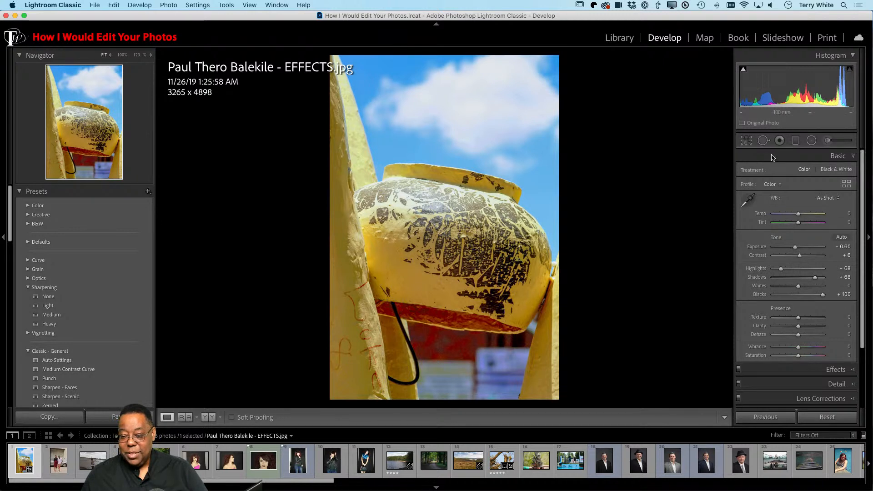
mouse_move(744, 75)
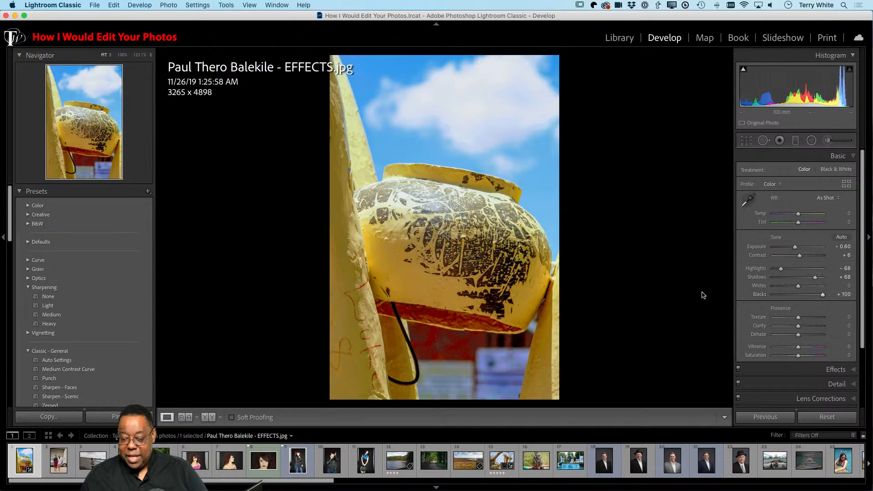
- Inspect the dark paint on the pot at 100% and raise the photo's Texture to +38
left_click(443, 229)
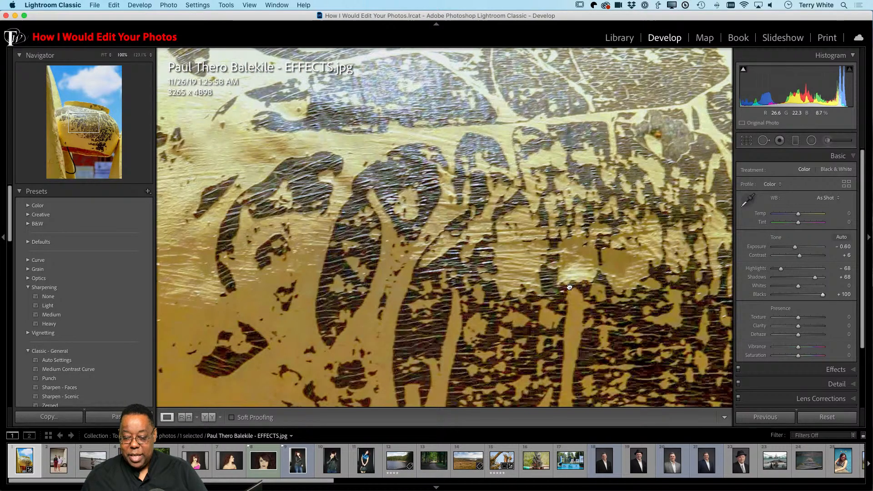
left_click(569, 288)
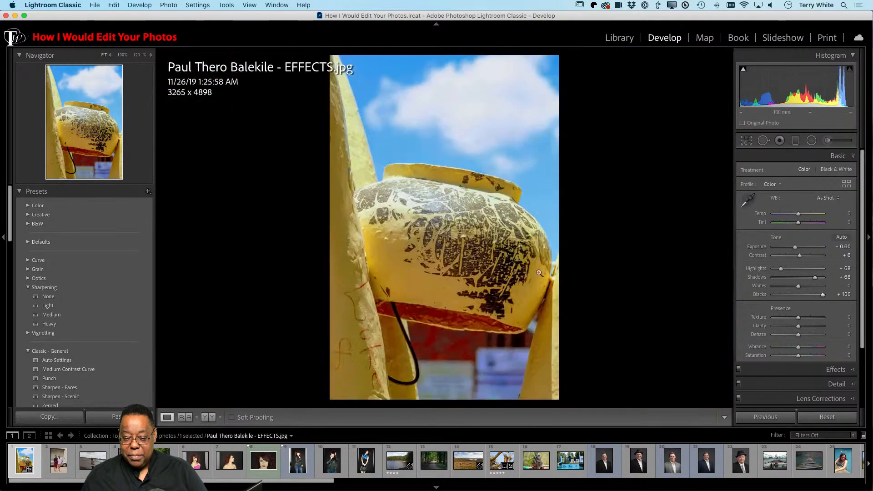
left_click(485, 247)
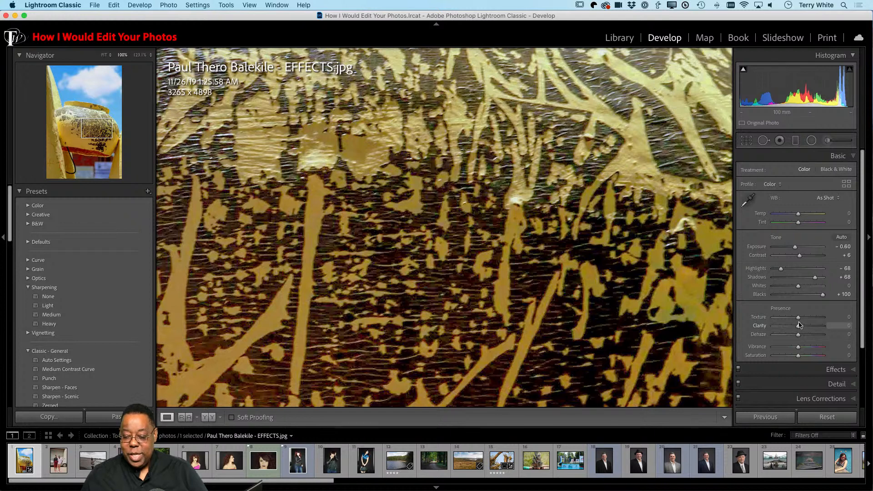
mouse_move(799, 320)
left_mouse_down()
mouse_move(823, 319)
mouse_move(739, 328)
mouse_move(835, 322)
mouse_move(808, 324)
left_mouse_up()
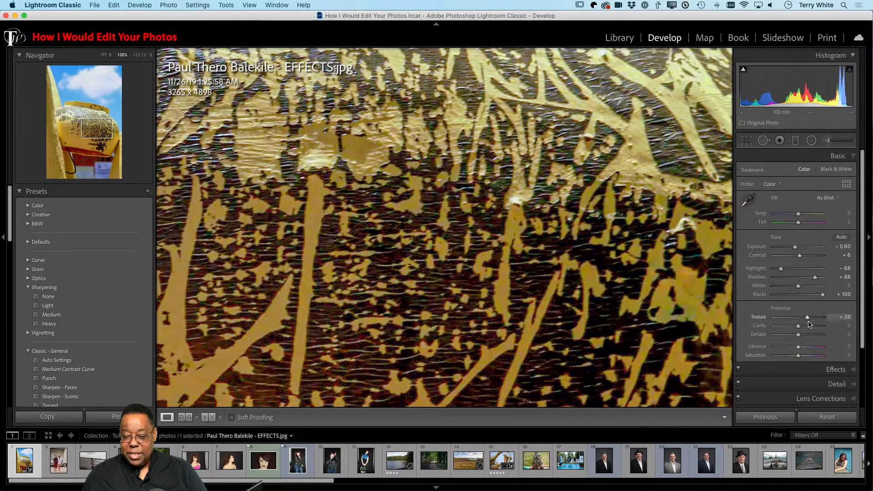
left_click(524, 266)
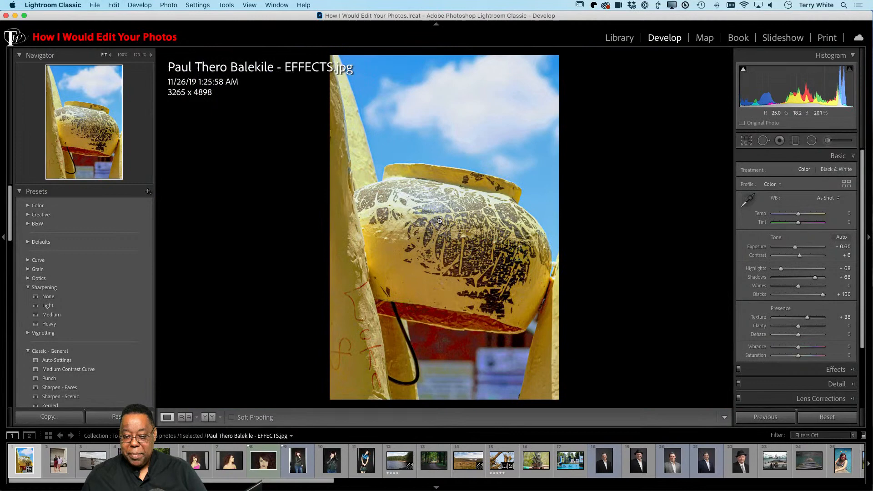
- Inspect the pot's rim at 100% and reduce the photo's Texture to +12
left_click(389, 168)
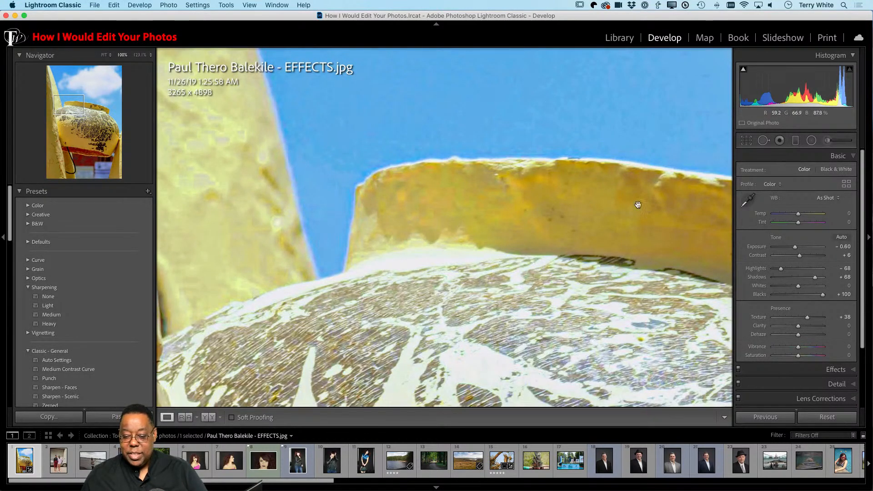
left_click_drag(807, 318, 801, 325)
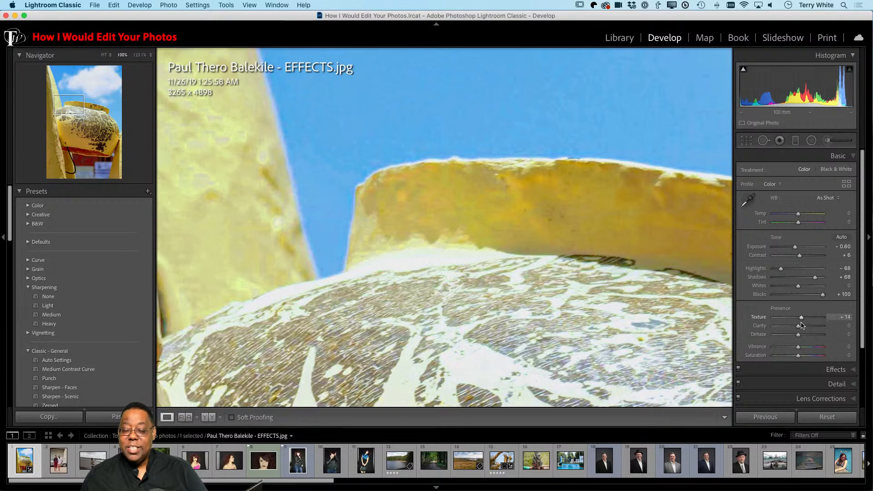
left_click_drag(802, 325, 801, 321)
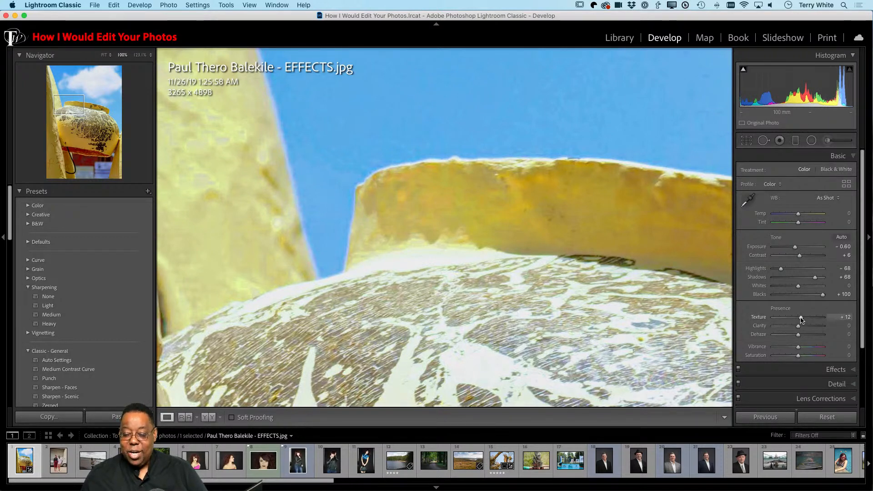
- Reset the pot photo's overall Texture to 0 and prepare an Adjustment Brush with only the Texture effect, set to about 50
double_click(800, 318)
left_click(571, 265)
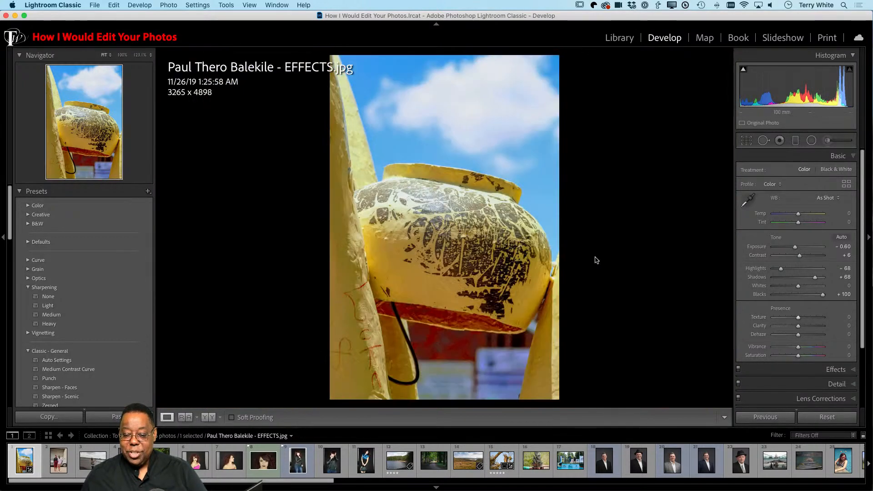
left_click(827, 142)
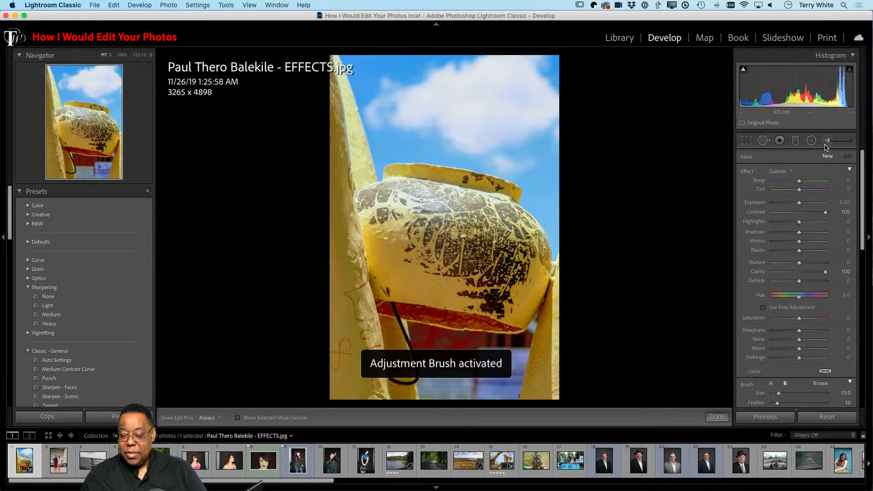
left_click(783, 172)
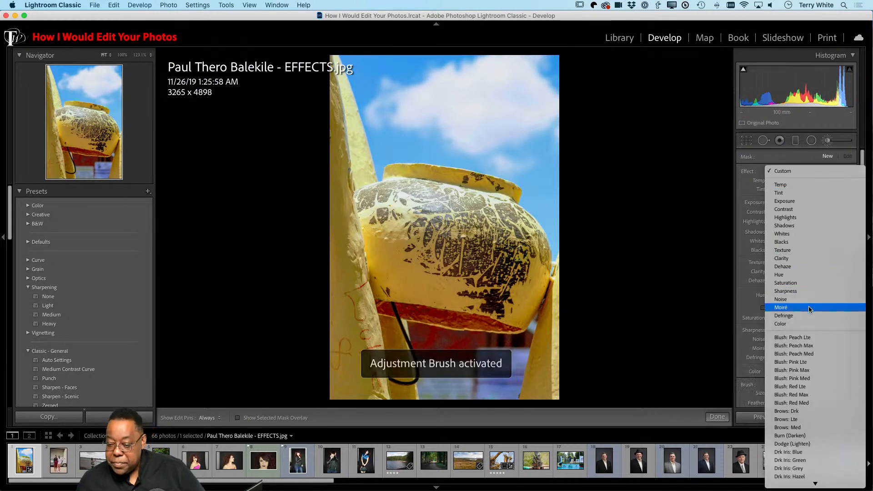
left_click(802, 250)
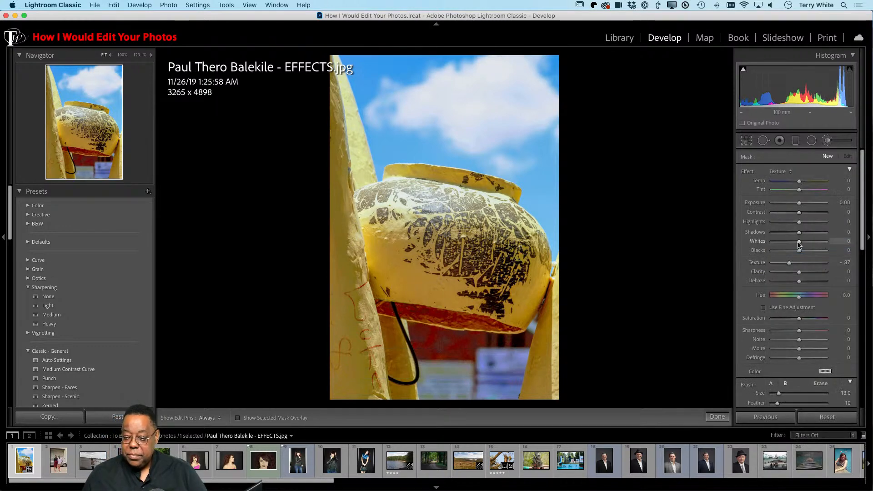
left_click_drag(790, 263, 813, 264)
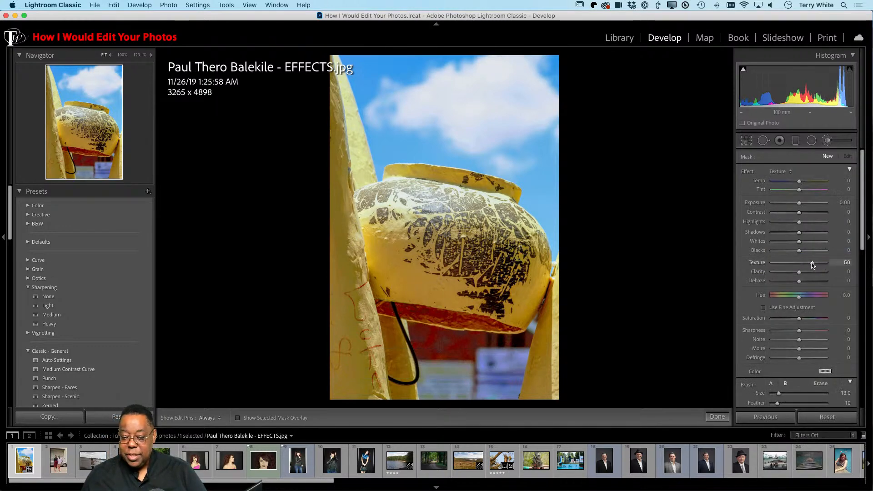
- Paint the texture adjustment over the pot and the yellow pillar beside it, and raise the adjustment's Texture to 80
mouse_move(480, 247)
left_mouse_down()
mouse_move(449, 249)
mouse_move(427, 238)
mouse_move(406, 199)
mouse_move(420, 193)
left_mouse_up()
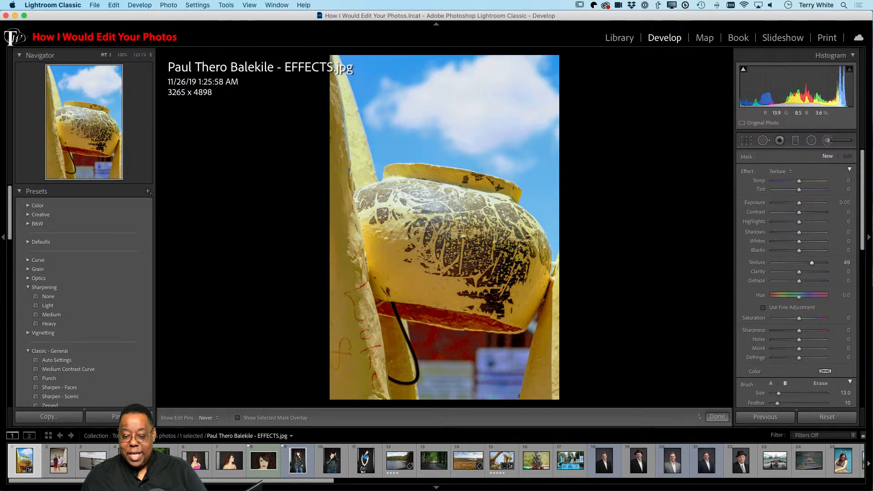
mouse_move(467, 227)
left_mouse_down()
mouse_move(425, 255)
mouse_move(512, 287)
mouse_move(523, 304)
mouse_move(548, 313)
mouse_move(413, 252)
left_mouse_up()
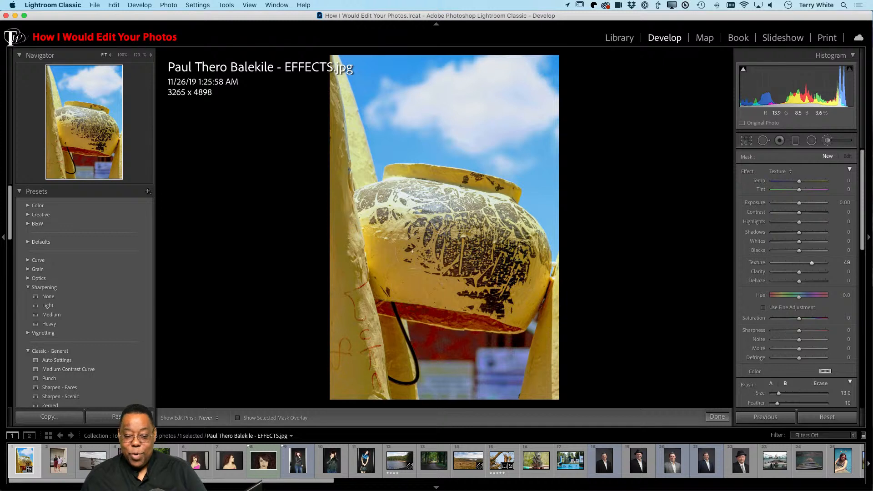
mouse_move(367, 217)
left_mouse_down()
mouse_move(363, 173)
mouse_move(335, 113)
mouse_move(348, 331)
left_mouse_up()
mouse_move(360, 368)
left_mouse_down()
mouse_move(343, 259)
mouse_move(455, 273)
mouse_move(436, 313)
mouse_move(496, 306)
mouse_move(504, 278)
mouse_move(443, 245)
mouse_move(418, 196)
mouse_move(459, 192)
mouse_move(441, 204)
mouse_move(462, 222)
left_mouse_up()
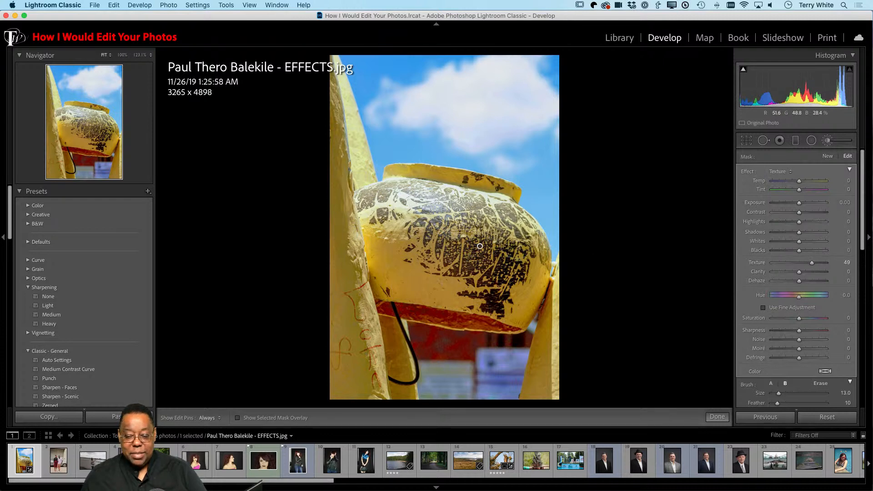
left_click_drag(812, 262, 821, 267)
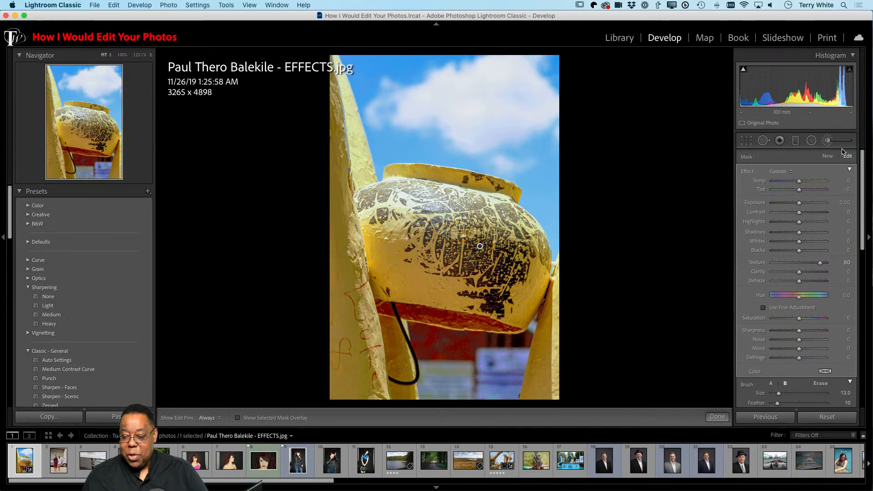
key("d")
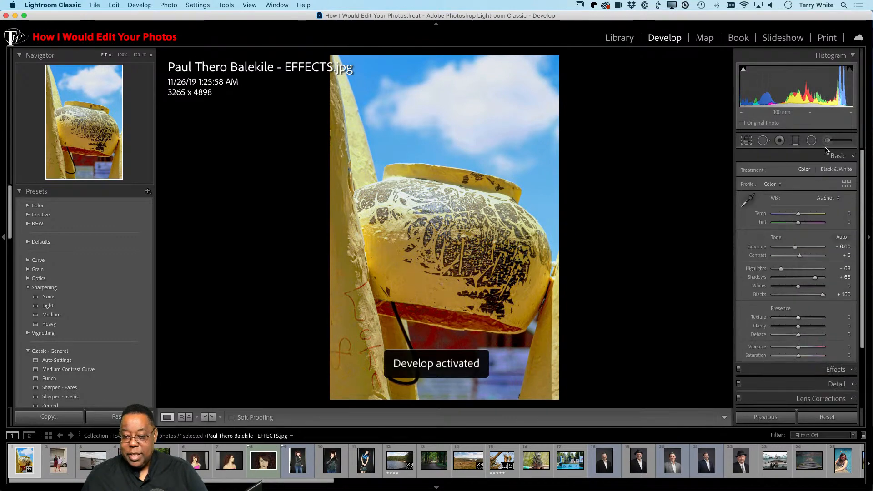
- Inspect the pot's brushed texture at 100%, raise the photo's Dehaze to +19, and check the sky above the rim at 100%
left_click(437, 235)
left_click_drag(507, 250, 462, 283)
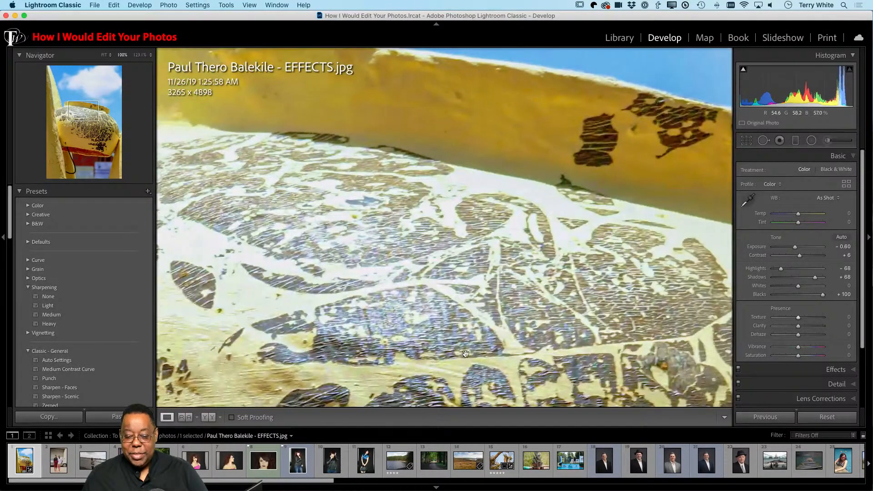
left_click_drag(466, 354, 571, 216)
left_click(548, 278)
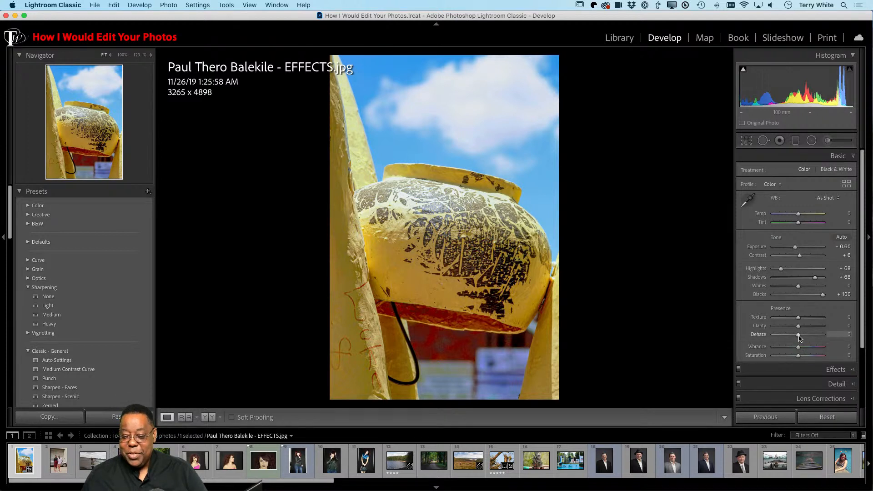
left_click_drag(799, 337, 803, 339)
left_click(450, 159)
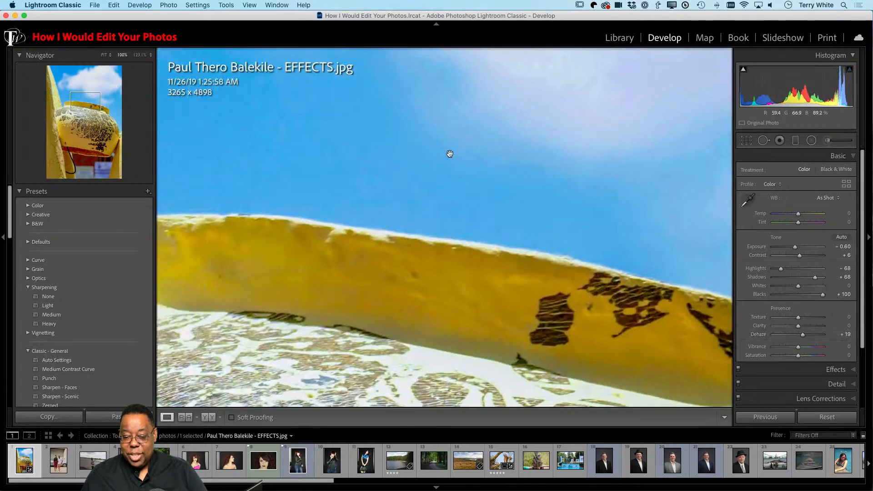
left_click(450, 155)
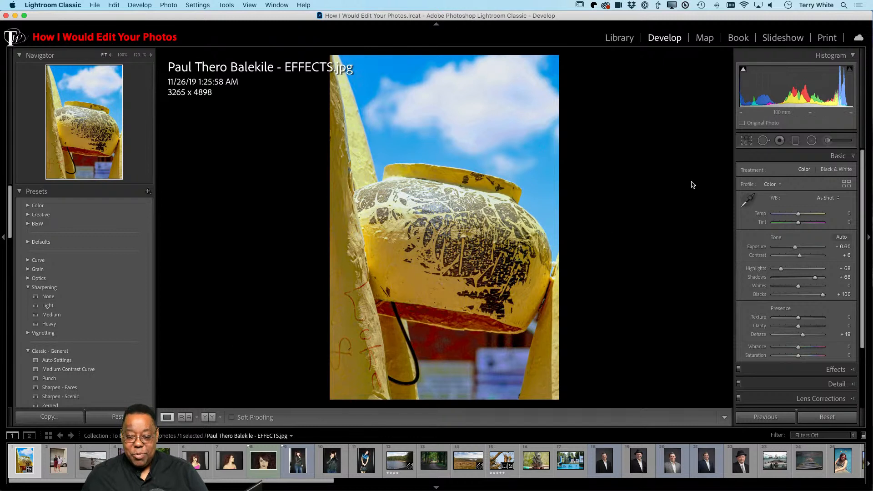
- Try to clone out the red writing on the pillar with a size 77 Spot Removal brush, sampling from higher up the pillar
left_click(763, 142)
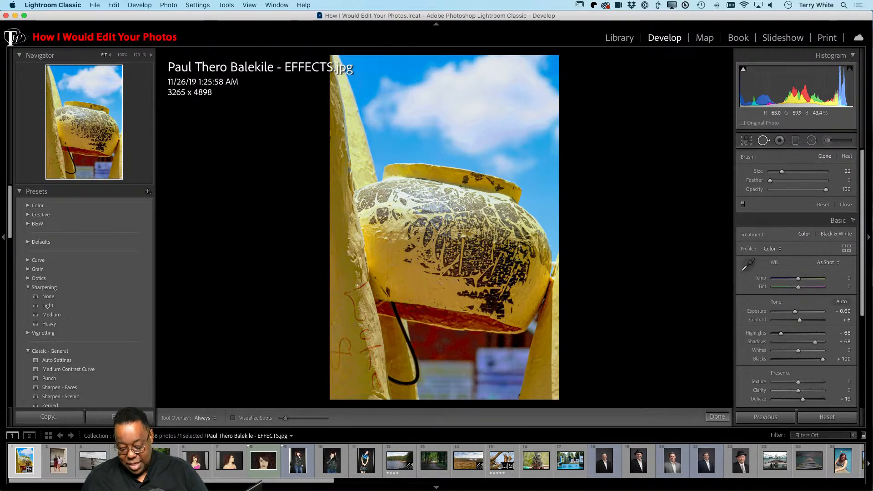
key("bracketright")
key("bracketright")
key("bracketright")
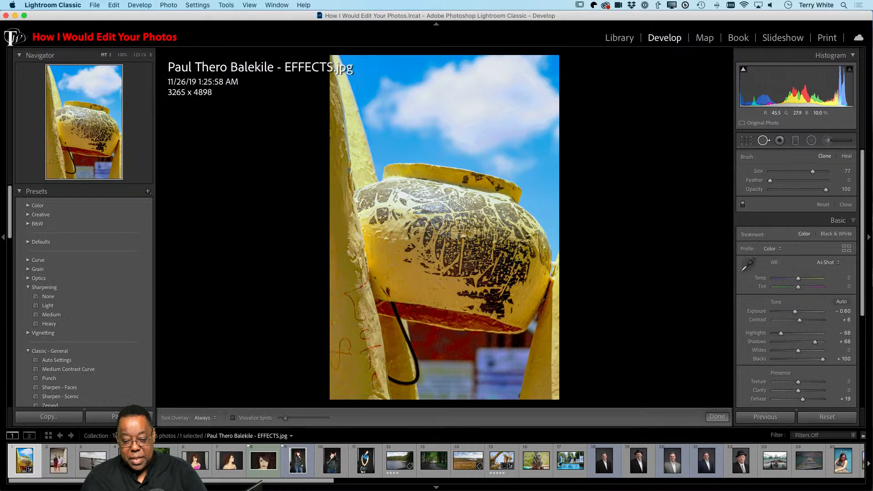
mouse_move(368, 282)
left_mouse_down()
mouse_move(346, 293)
mouse_move(361, 319)
left_mouse_up()
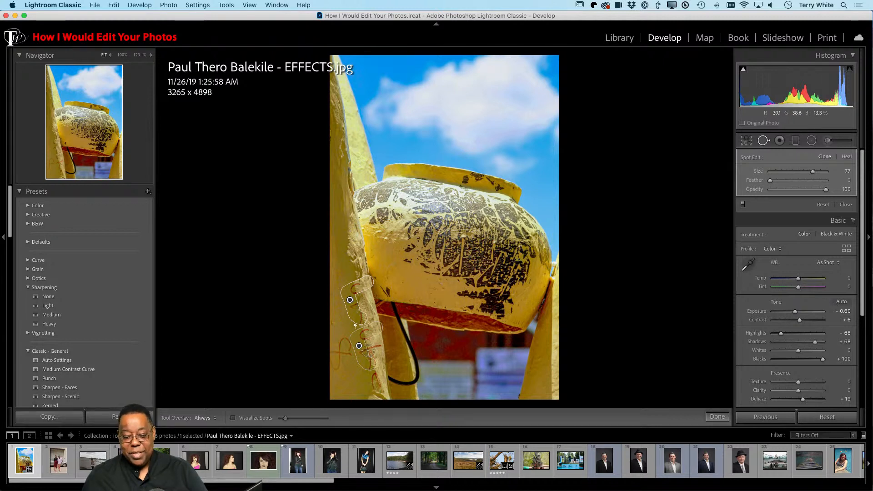
left_click_drag(359, 347, 341, 245)
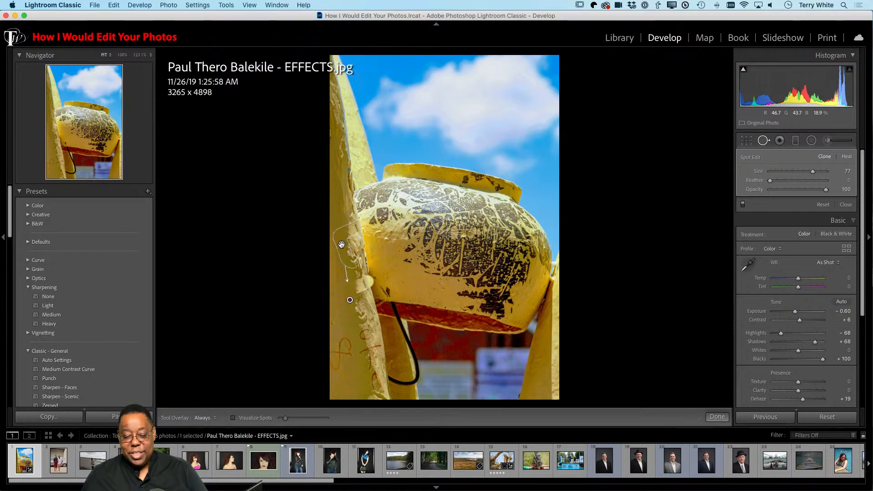
- Undo the spot removal on the pillar and leave the Spot Removal tool
mouse_move(496, 490)
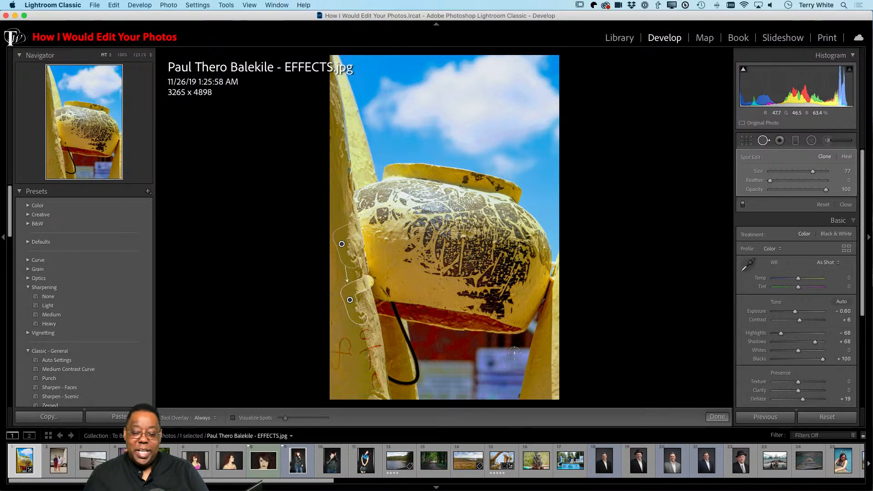
key("super+z")
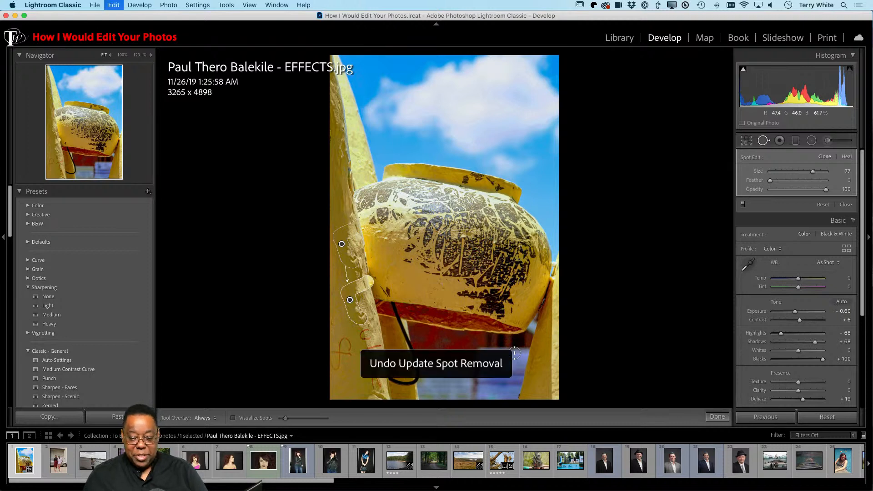
key("super+z")
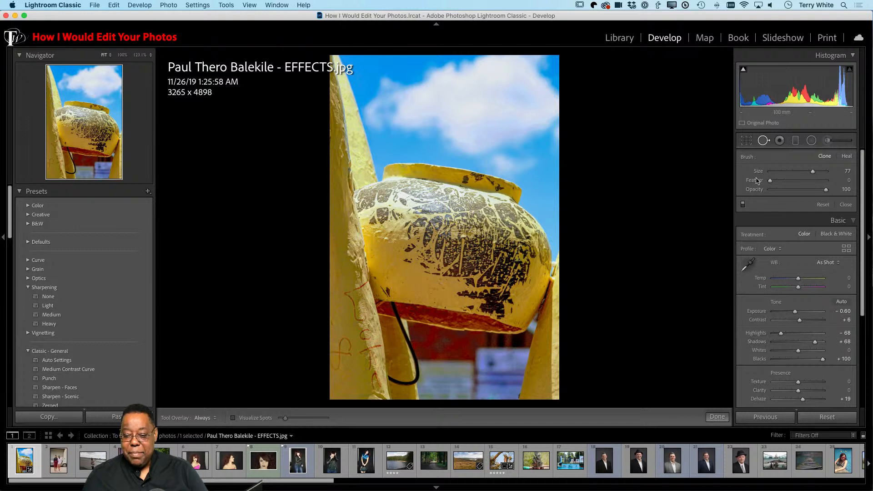
left_click(764, 141)
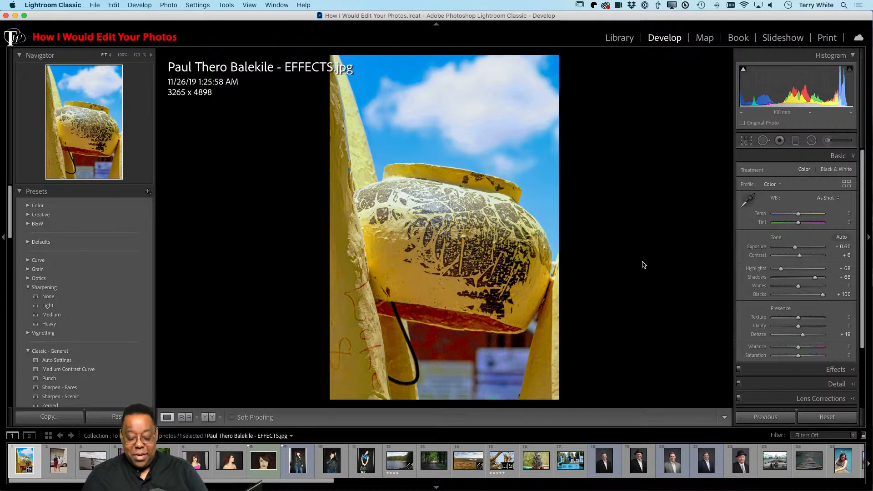
- Send the pot photo from the library to Adobe Photoshop 2021 as a copy with Lightroom adjustments, and enlarge the Photoshop window
key("g")
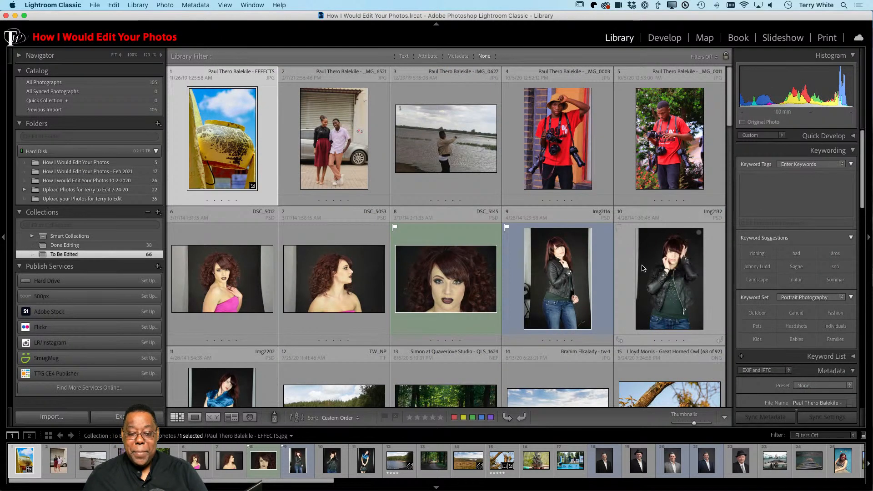
scroll(217, 132, "down", 1)
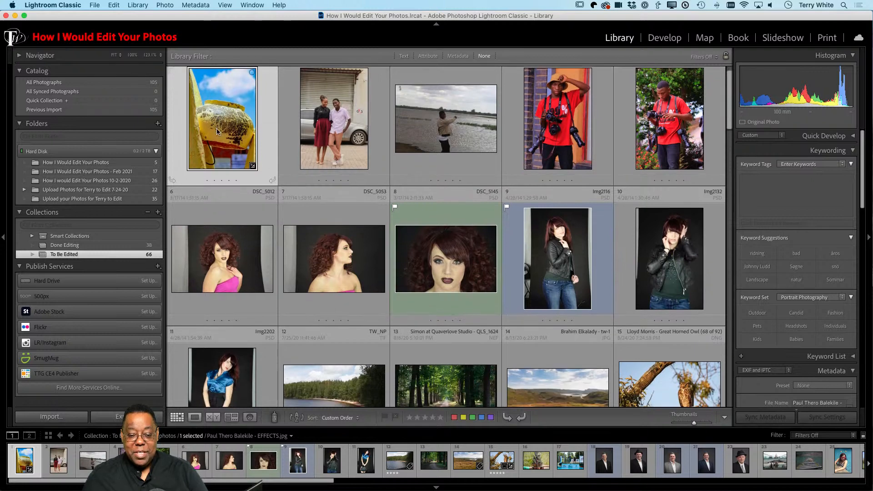
right_click(216, 128)
mouse_move(250, 225)
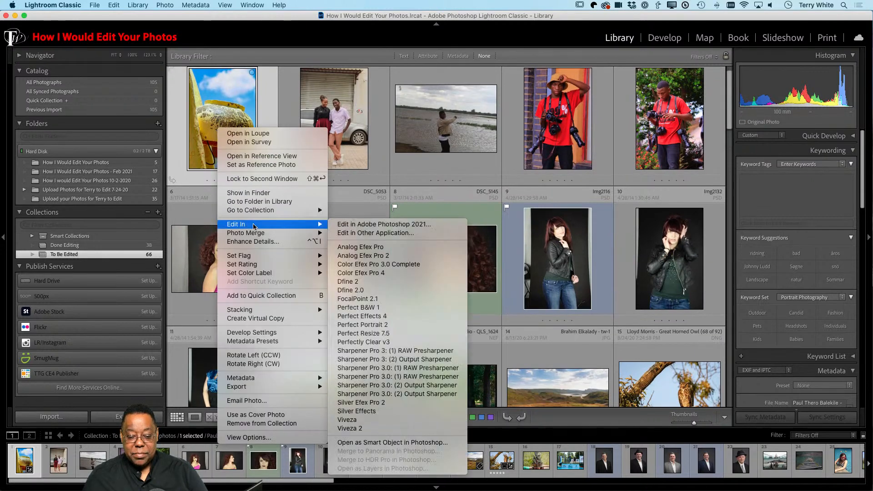
left_click(406, 225)
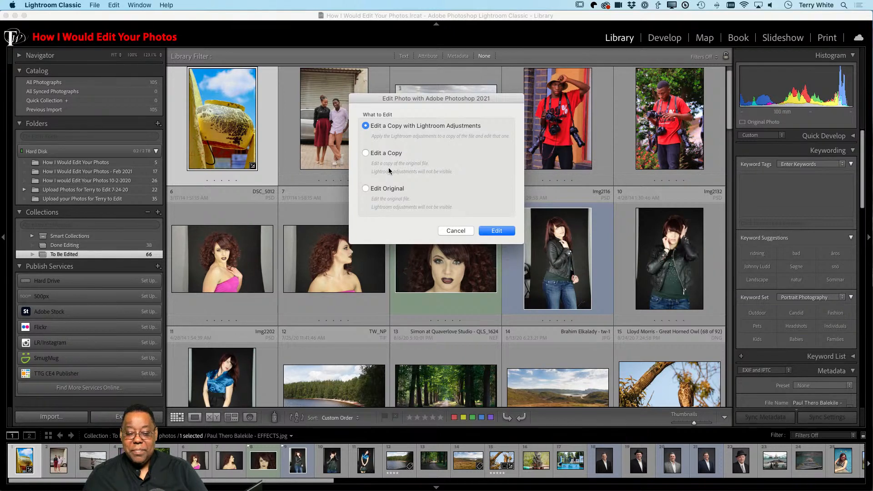
left_click(387, 189)
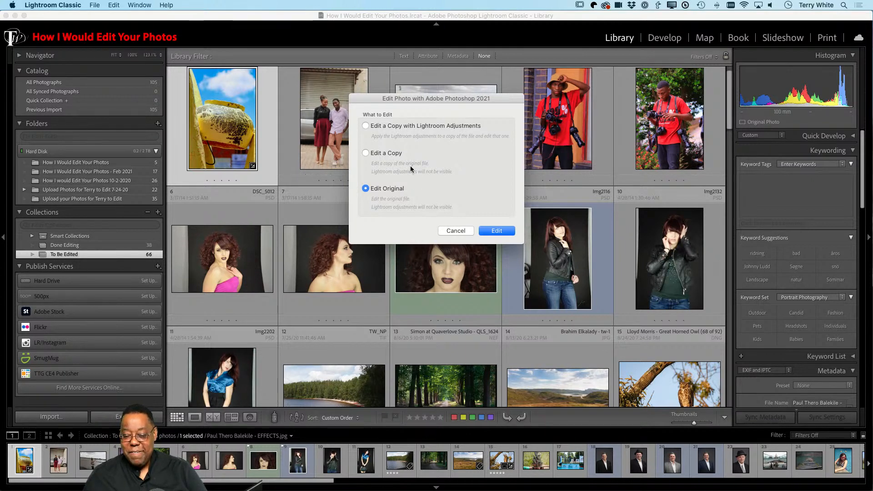
left_click(398, 127)
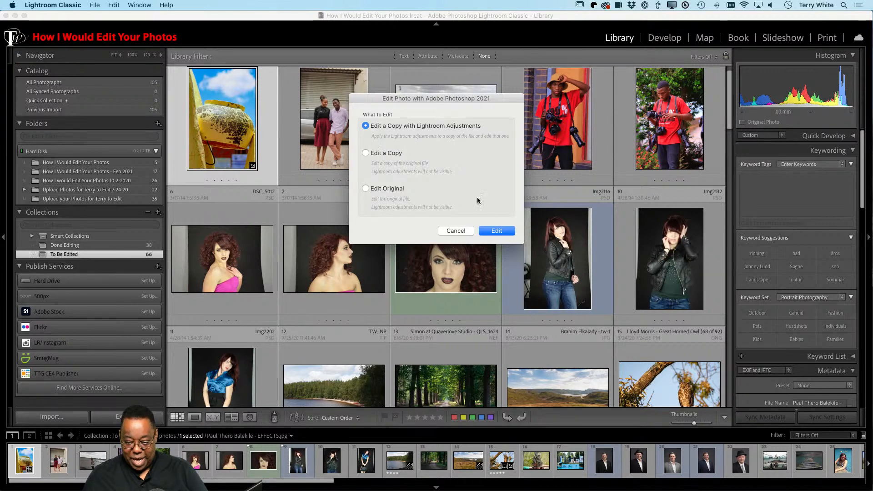
left_click(497, 231)
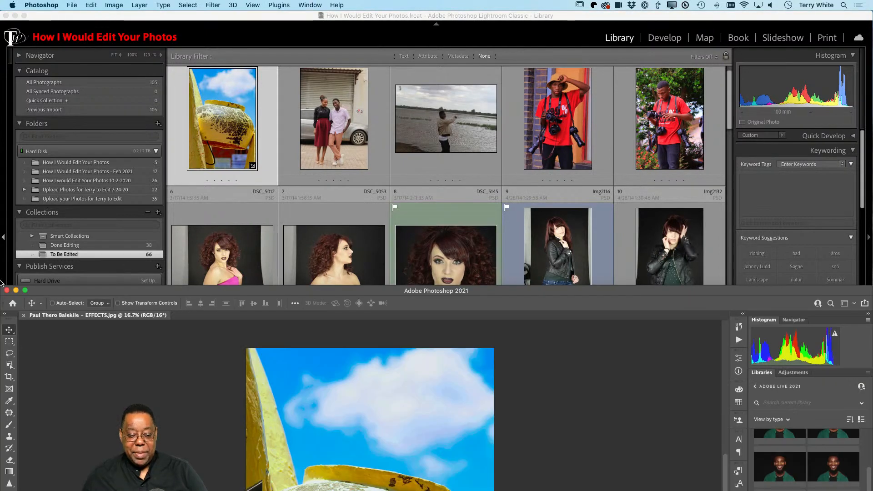
left_click(25, 290)
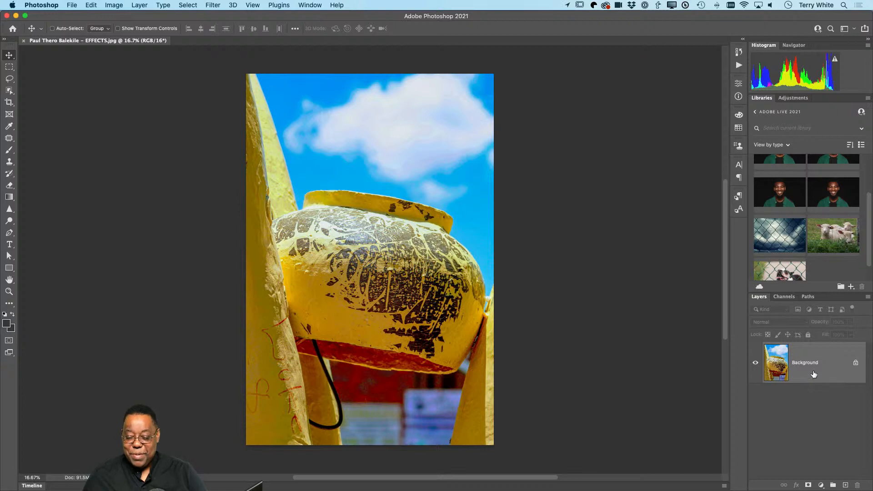
- Duplicate the Background layer and activate the content-aware Spot Healing Brush for the red writing on the pillar
left_click_drag(816, 372, 845, 485)
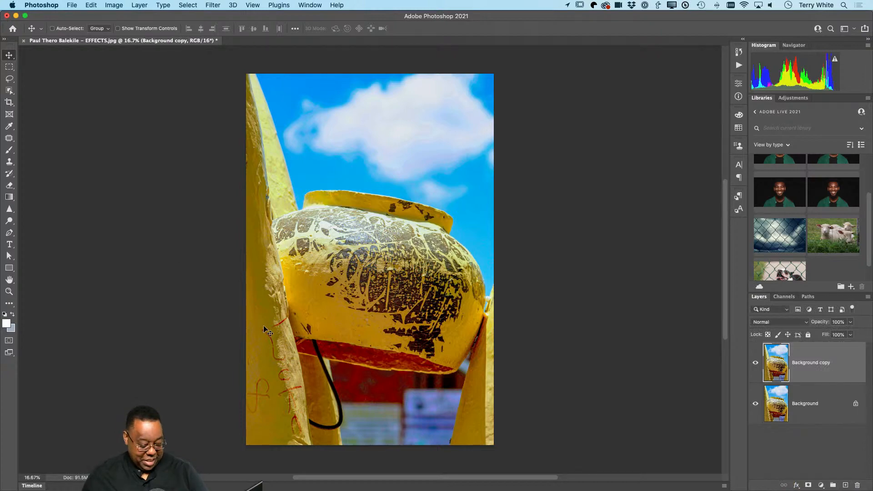
key("z")
left_click_drag(263, 328, 288, 134)
left_click_drag(289, 223, 312, 336)
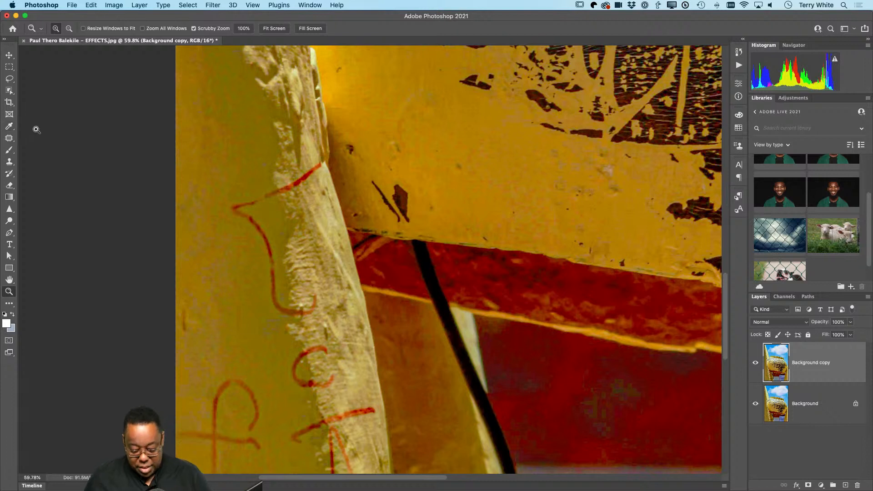
key("j")
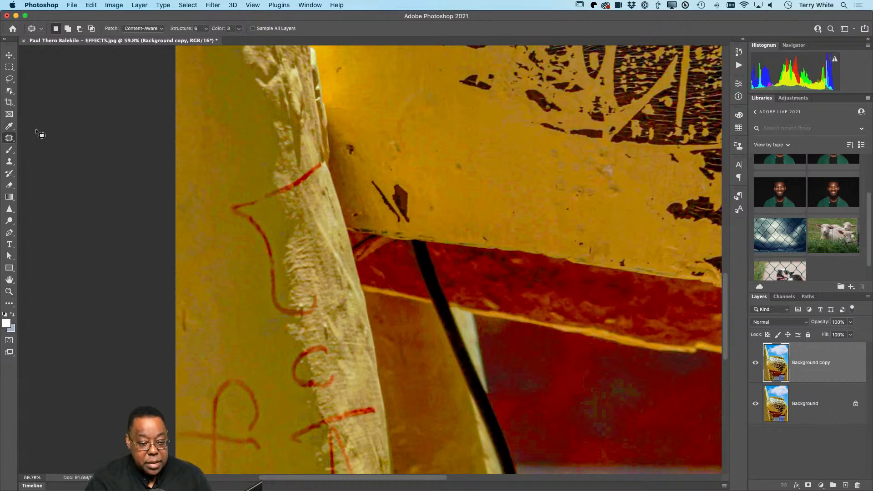
key("shift+j")
key("shift+j")
key("shift+j")
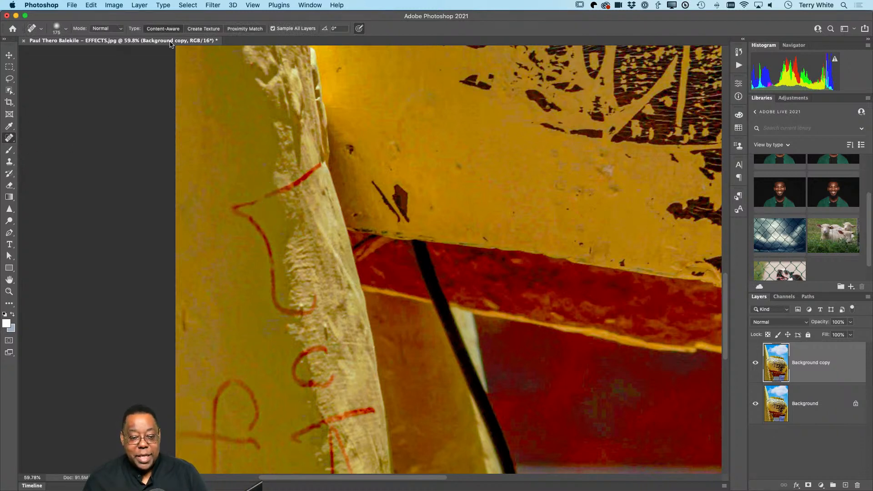
- Load the TW Retouching.tbr preset as the custom toolbar layout
left_click(71, 5)
mouse_move(91, 5)
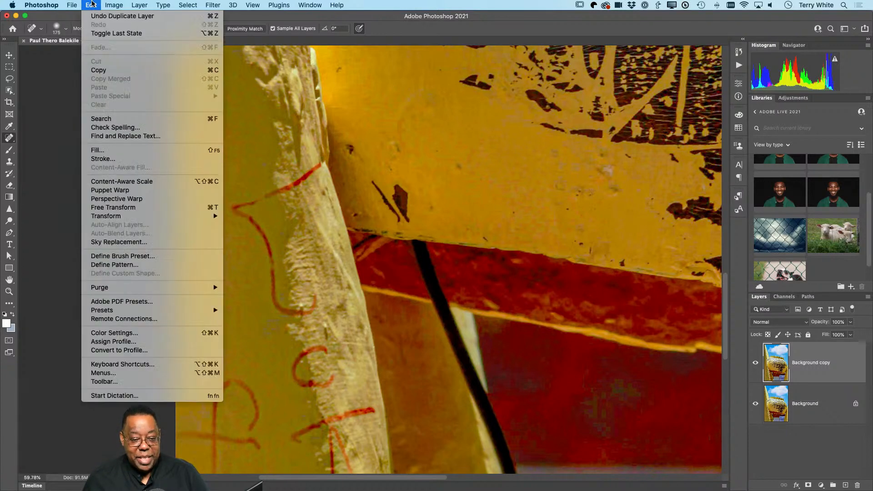
left_click(137, 382)
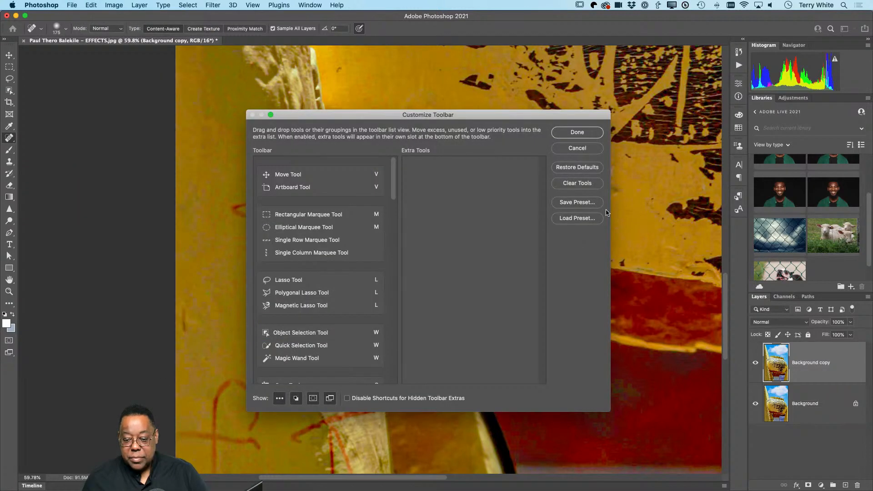
left_click(572, 219)
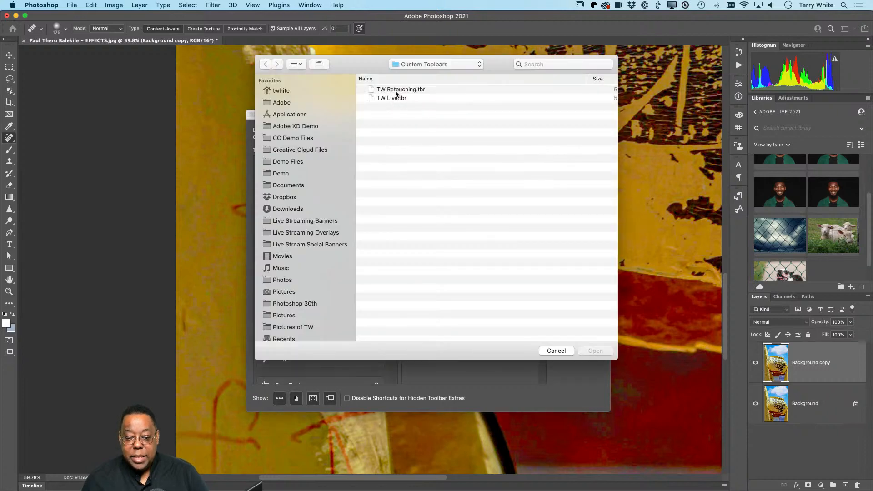
double_click(396, 90)
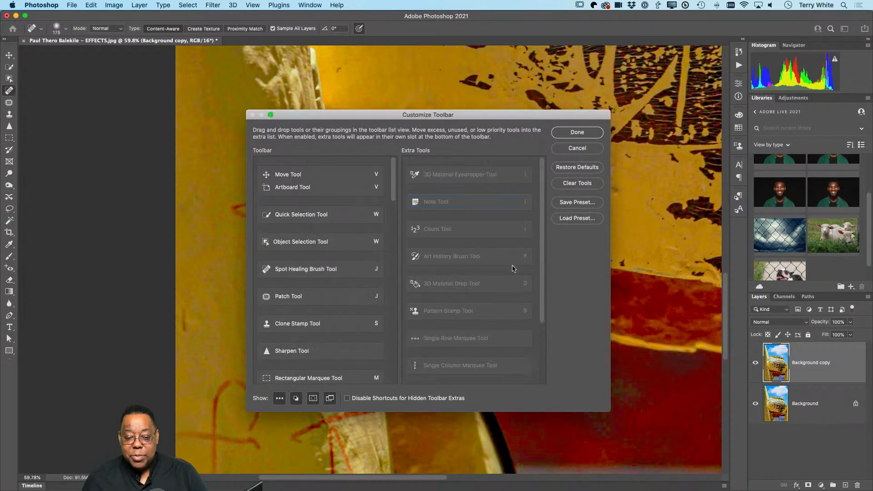
left_click(578, 133)
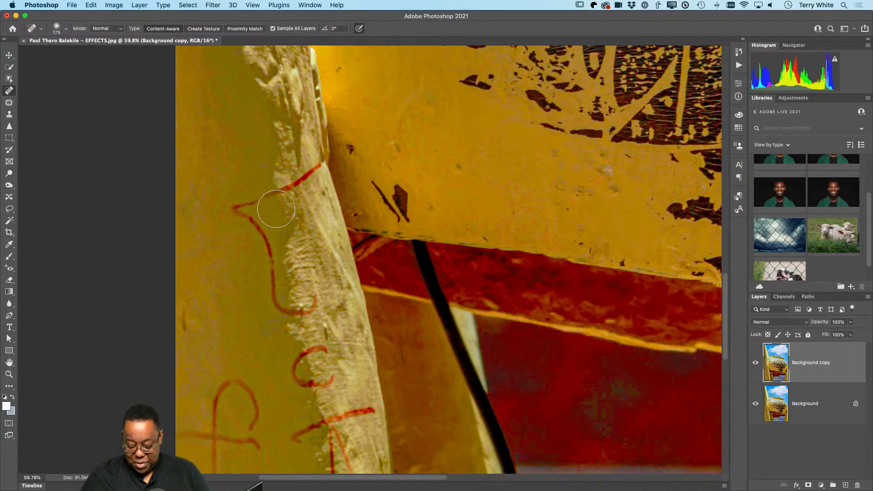
- Reduce the Spot Healing Brush to size 90 and heal away the uppermost long red mark across the pillar and its rough edge
key("bracketleft")
key("bracketleft")
key("bracketleft")
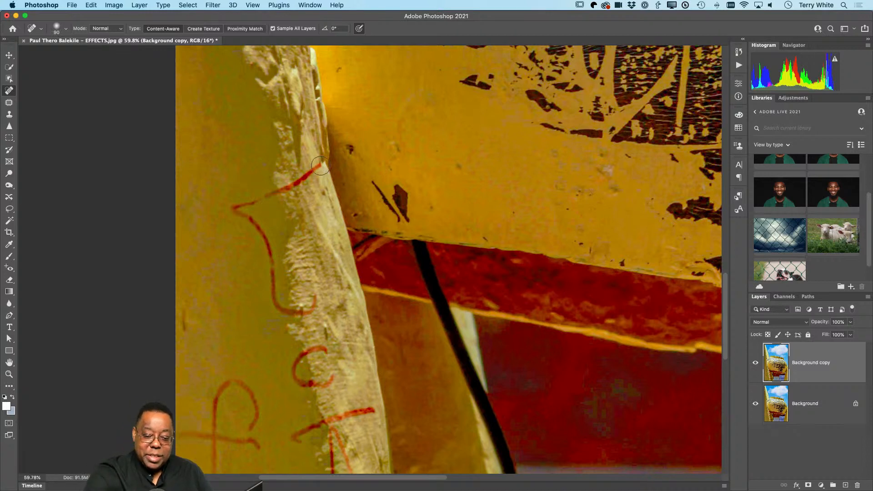
mouse_move(319, 168)
left_mouse_down()
mouse_move(232, 209)
mouse_move(266, 248)
mouse_move(283, 311)
mouse_move(304, 313)
mouse_move(317, 304)
left_mouse_up()
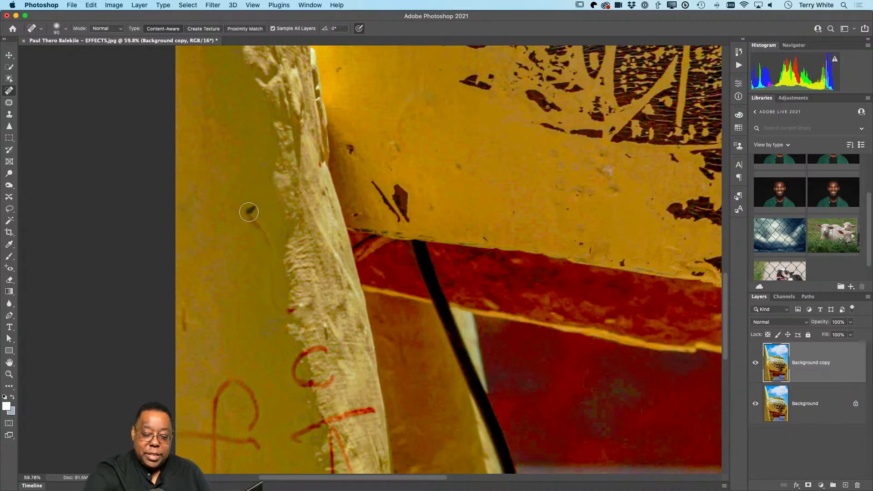
mouse_move(249, 212)
left_mouse_down()
mouse_move(265, 246)
mouse_move(253, 228)
left_mouse_up()
mouse_move(268, 271)
left_mouse_down()
mouse_move(273, 300)
mouse_move(278, 324)
left_mouse_up()
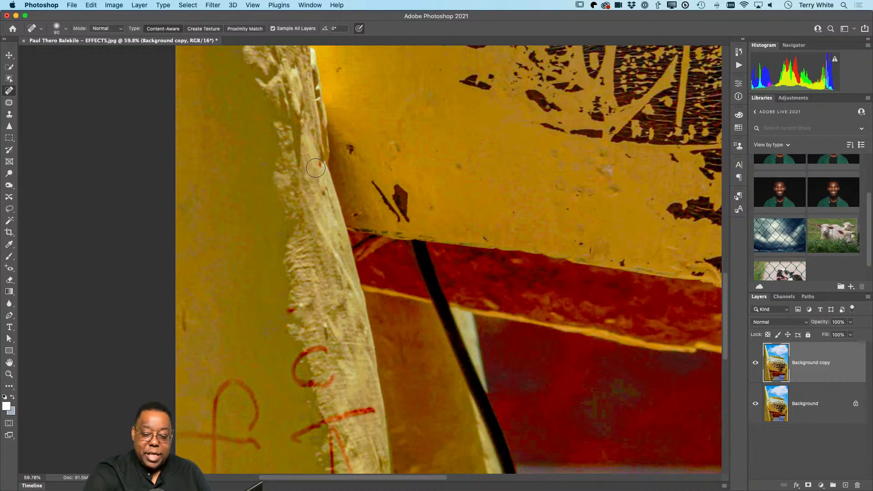
left_click_drag(315, 168, 319, 183)
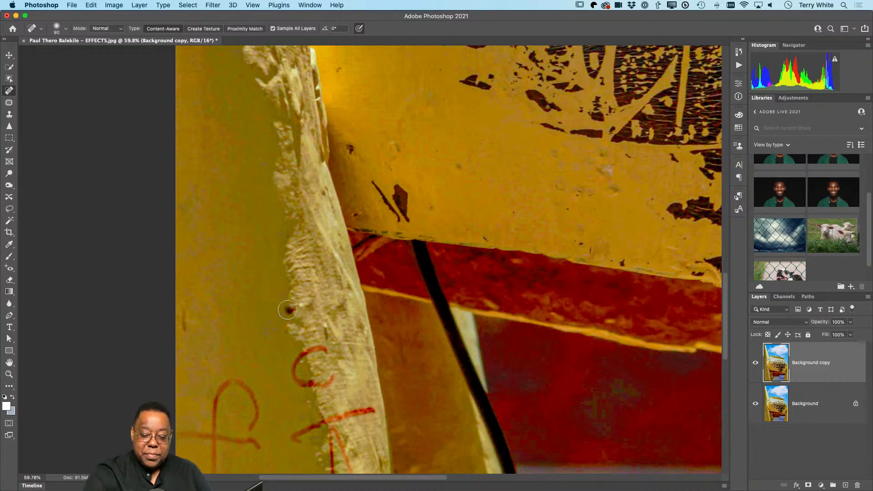
mouse_move(287, 310)
left_mouse_down()
mouse_move(294, 316)
mouse_move(283, 330)
left_mouse_up()
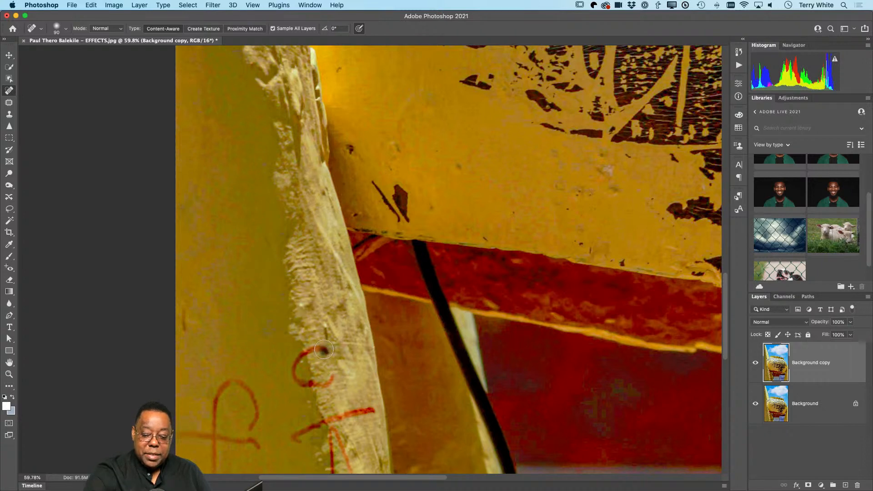
- Heal away the small C-shaped red mark on the pillar's rough edge, including its leftover specks
mouse_move(324, 350)
left_mouse_down()
mouse_move(299, 358)
mouse_move(297, 380)
mouse_move(310, 387)
mouse_move(326, 379)
left_mouse_up()
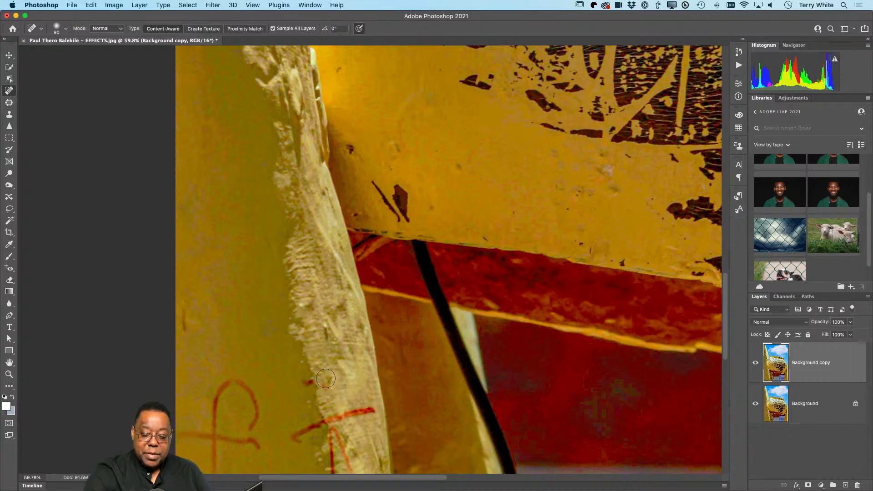
left_click(307, 383)
left_click(322, 389)
- Heal away the looped f-shaped writing on the pillar's flat face, its faint remnants and the small dark mark above it
left_click_drag(343, 406, 317, 233)
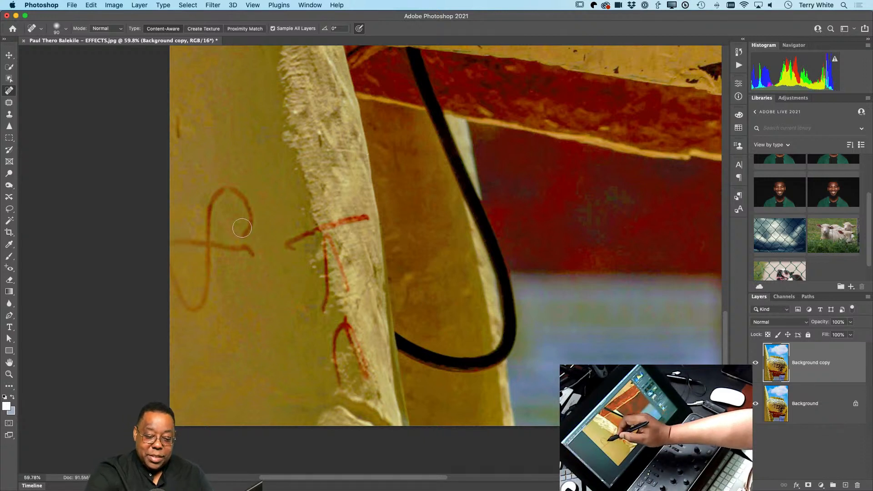
mouse_move(248, 246)
left_mouse_down()
mouse_move(248, 207)
mouse_move(230, 187)
mouse_move(209, 199)
mouse_move(205, 289)
mouse_move(189, 311)
mouse_move(168, 244)
mouse_move(269, 264)
left_mouse_up()
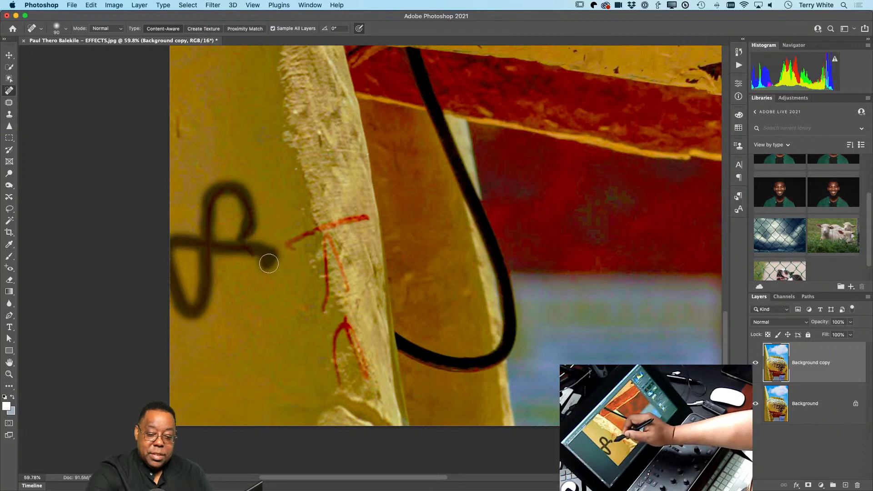
left_click(251, 256)
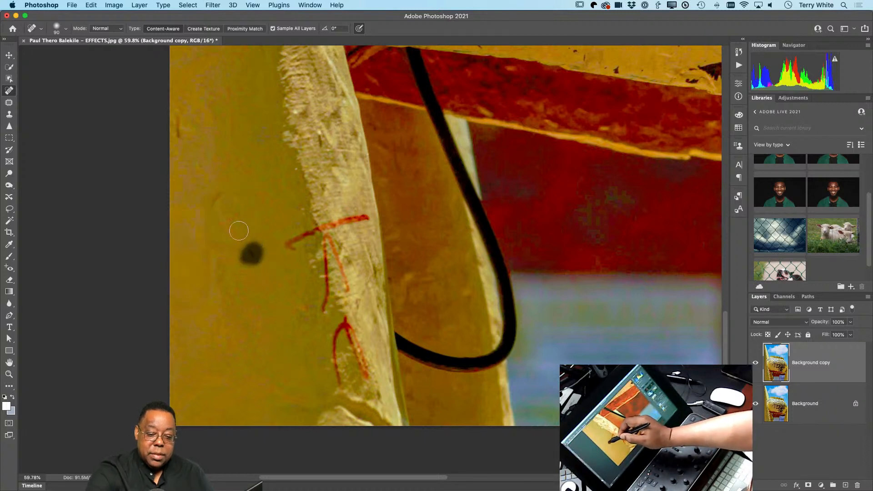
mouse_move(212, 213)
left_mouse_down()
mouse_move(214, 198)
mouse_move(203, 300)
mouse_move(195, 305)
left_mouse_up()
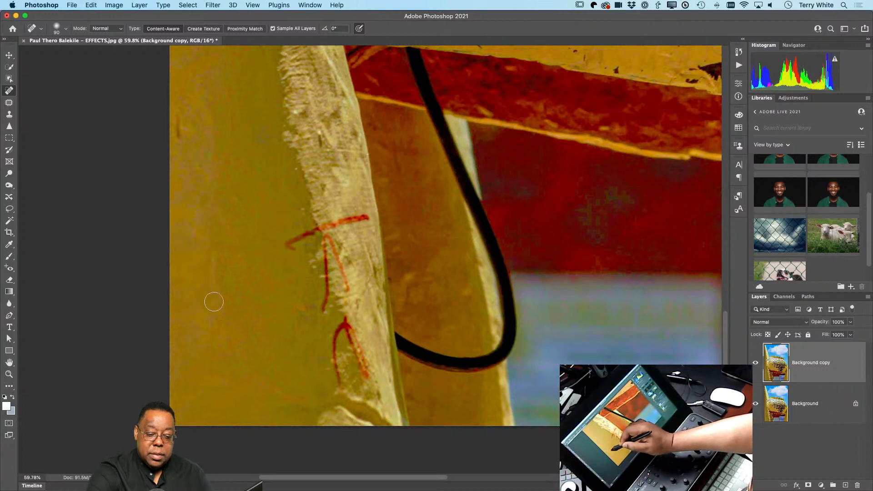
left_click(198, 305)
left_click_drag(189, 123, 180, 130)
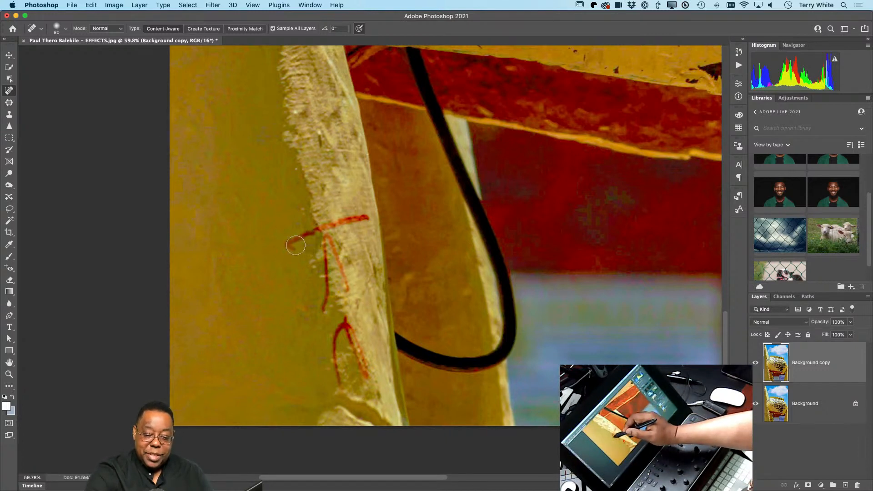
- Heal away the remaining red letters along the lower part of the pillar's rough edge
mouse_move(295, 245)
left_mouse_down()
mouse_move(284, 246)
mouse_move(369, 219)
mouse_move(333, 253)
mouse_move(345, 283)
mouse_move(324, 244)
mouse_move(329, 294)
left_mouse_up()
mouse_move(334, 250)
left_mouse_down()
mouse_move(332, 270)
mouse_move(334, 247)
mouse_move(323, 237)
mouse_move(335, 214)
mouse_move(309, 227)
left_mouse_up()
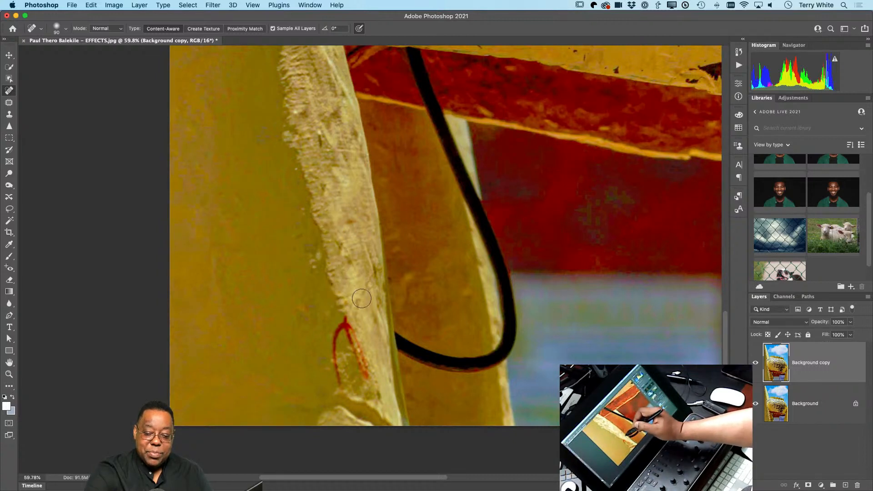
mouse_move(362, 333)
left_mouse_down()
mouse_move(325, 251)
mouse_move(330, 292)
mouse_move(324, 255)
mouse_move(303, 241)
mouse_move(296, 270)
mouse_move(306, 305)
left_mouse_up()
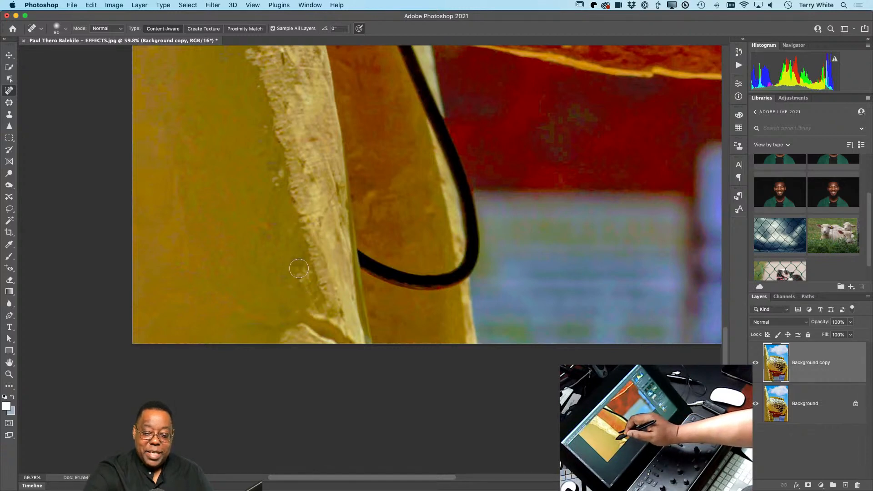
left_click_drag(298, 273, 302, 286)
- Heal away the dark chips and scratch on the yellow underside of the pot next to the pillar
left_click_drag(409, 226, 376, 365)
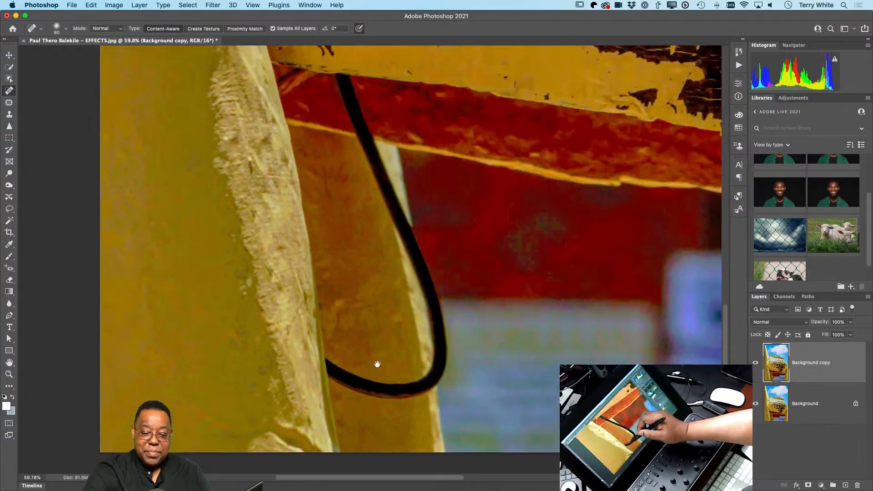
left_click_drag(390, 333, 347, 338)
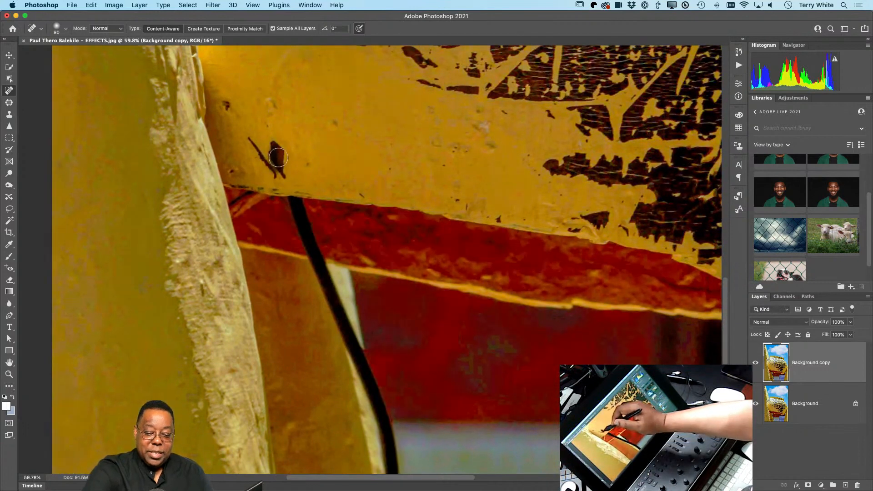
mouse_move(291, 174)
left_mouse_down()
mouse_move(278, 142)
mouse_move(282, 149)
mouse_move(266, 156)
mouse_move(263, 137)
mouse_move(276, 169)
left_mouse_up()
mouse_move(252, 139)
left_mouse_down()
mouse_move(268, 171)
mouse_move(252, 143)
mouse_move(272, 131)
left_mouse_up()
left_click_drag(286, 167, 281, 173)
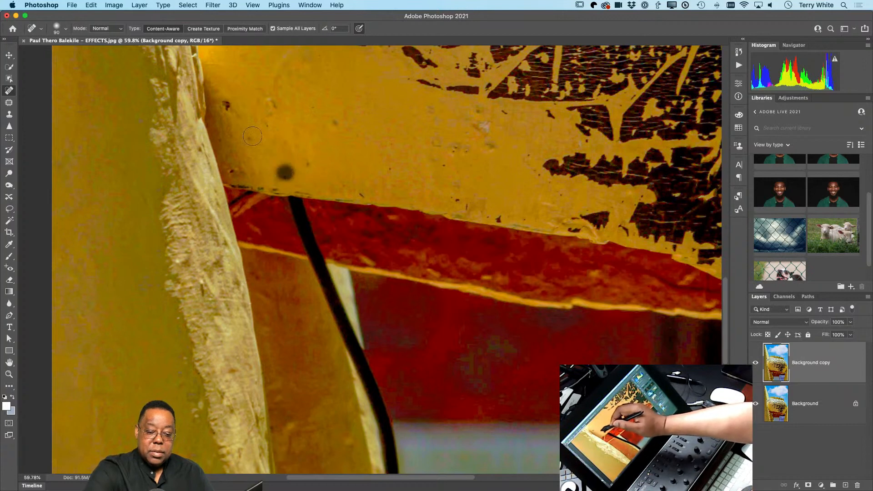
left_click_drag(227, 96, 224, 105)
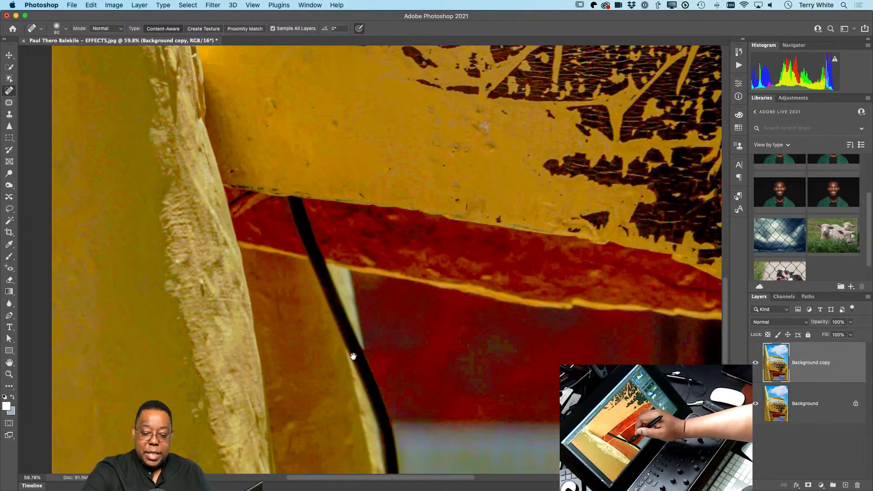
- Heal away the upper part of the black cable, from the pot's red rim down along the rear support
mouse_move(355, 356)
left_mouse_down()
mouse_move(293, 304)
mouse_move(270, 303)
left_mouse_up()
left_click_drag(253, 370, 283, 374)
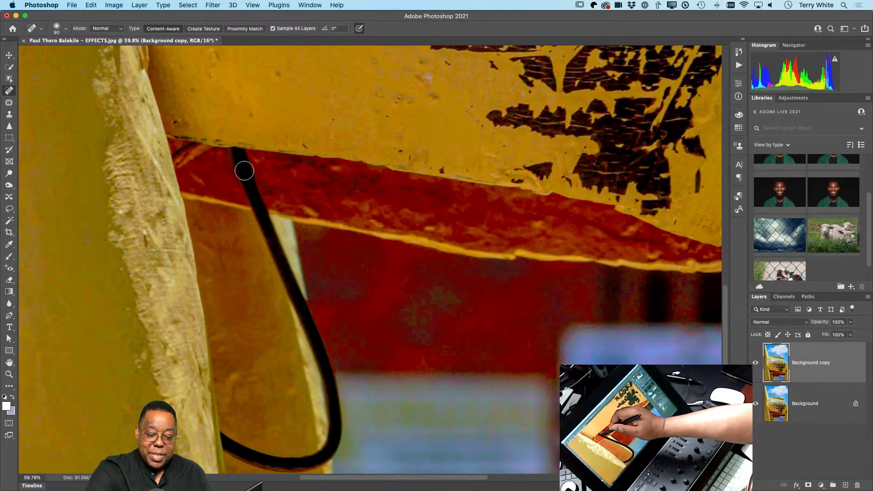
mouse_move(237, 148)
left_mouse_down()
mouse_move(260, 197)
mouse_move(244, 196)
mouse_move(259, 201)
mouse_move(309, 327)
left_mouse_up()
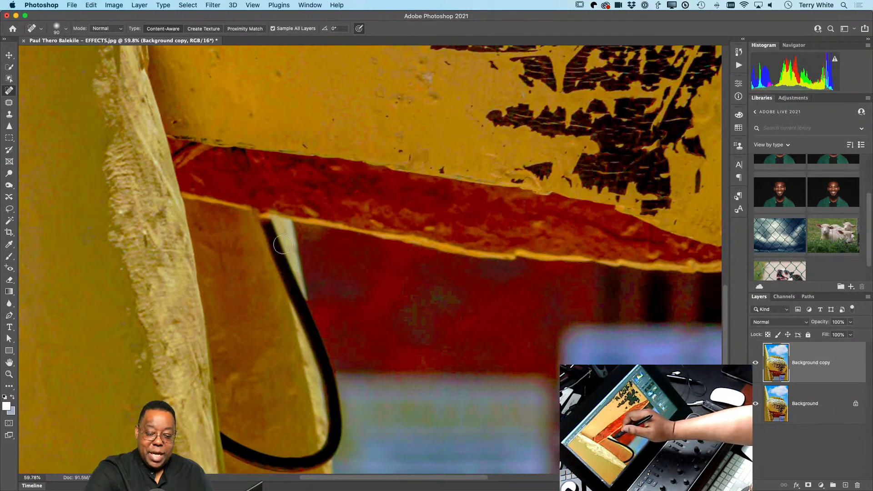
left_click_drag(266, 225, 318, 374)
left_click_drag(284, 279, 279, 267)
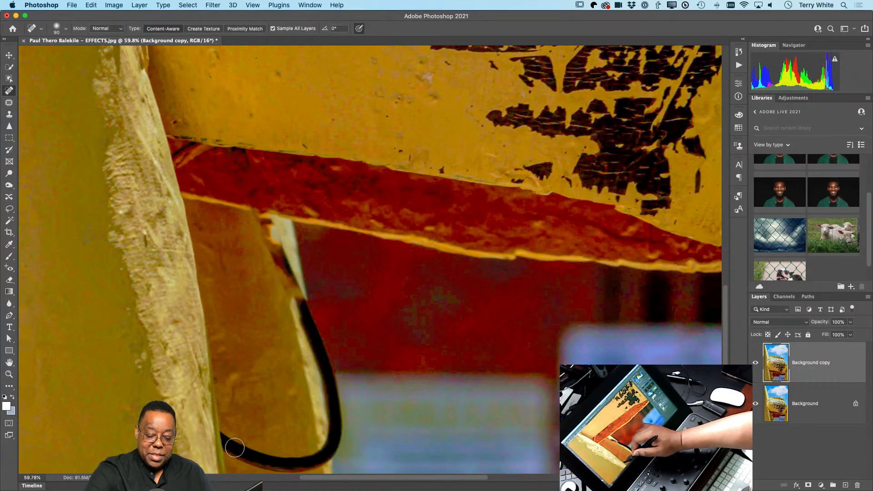
- Heal away the cable's lower loop and its remaining dark segments along the edge of the rear support
mouse_move(235, 449)
left_mouse_down()
mouse_move(258, 462)
mouse_move(270, 463)
mouse_move(256, 453)
mouse_move(285, 455)
mouse_move(296, 467)
mouse_move(280, 399)
mouse_move(255, 371)
mouse_move(260, 395)
mouse_move(246, 399)
mouse_move(273, 390)
mouse_move(281, 363)
mouse_move(281, 380)
mouse_move(273, 308)
left_mouse_up()
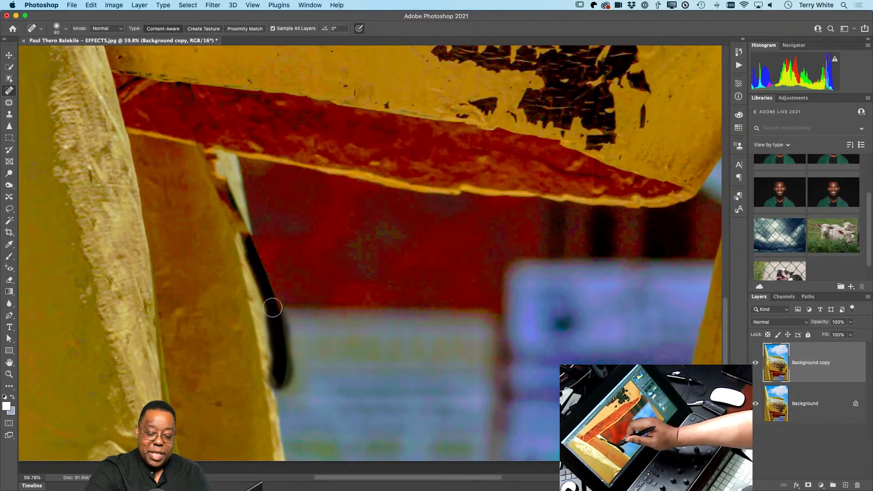
mouse_move(276, 338)
left_mouse_down()
mouse_move(260, 295)
mouse_move(287, 304)
mouse_move(259, 277)
mouse_move(287, 307)
mouse_move(276, 293)
mouse_move(269, 304)
mouse_move(266, 286)
mouse_move(289, 294)
mouse_move(262, 274)
mouse_move(261, 286)
mouse_move(249, 233)
mouse_move(260, 273)
mouse_move(300, 283)
mouse_move(309, 316)
mouse_move(248, 239)
left_mouse_up()
mouse_move(272, 298)
left_mouse_down()
mouse_move(293, 354)
mouse_move(276, 332)
mouse_move(283, 379)
left_mouse_up()
mouse_move(239, 239)
left_mouse_down()
mouse_move(209, 159)
mouse_move(214, 173)
left_mouse_up()
mouse_move(250, 230)
left_mouse_down()
mouse_move(230, 184)
mouse_move(269, 230)
mouse_move(245, 238)
mouse_move(232, 201)
left_mouse_up()
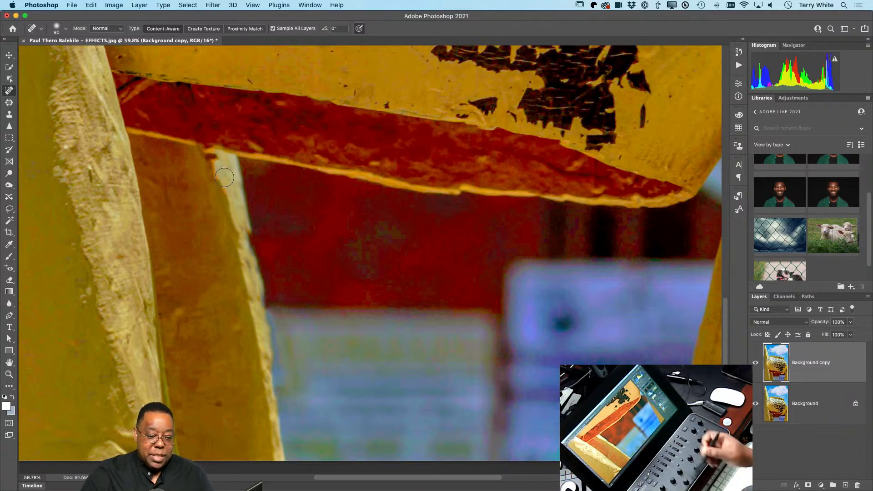
- Use the content-aware Patch Tool to clean up the corner where the rear support meets the pot's red rim
left_click(9, 103)
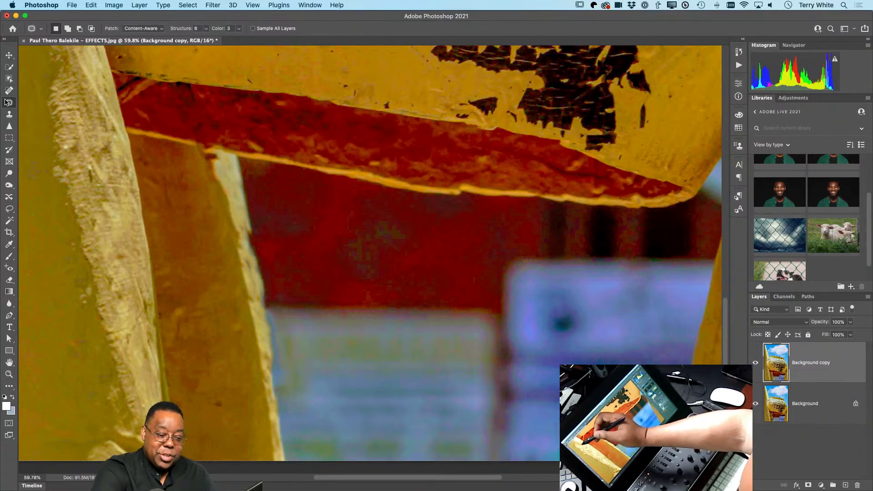
mouse_move(220, 140)
left_mouse_down()
mouse_move(191, 136)
mouse_move(188, 150)
mouse_move(218, 165)
mouse_move(225, 145)
mouse_move(164, 151)
left_mouse_up()
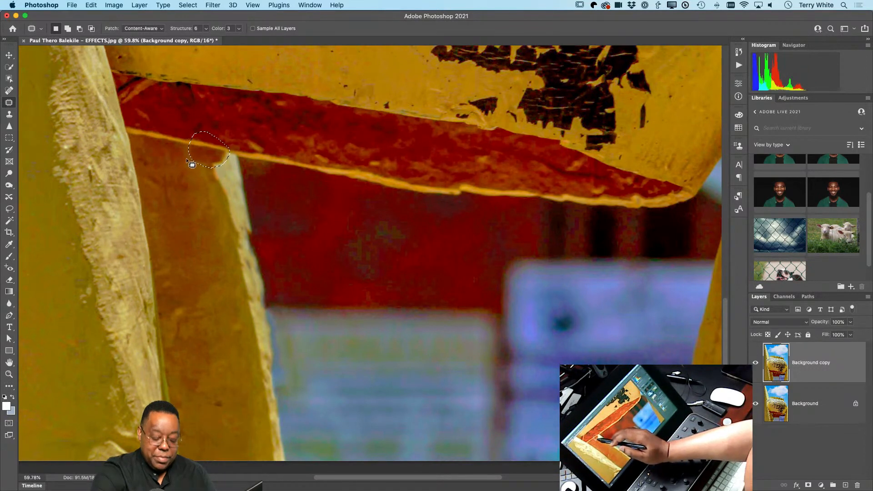
key("super+z")
left_click_drag(216, 157, 158, 143)
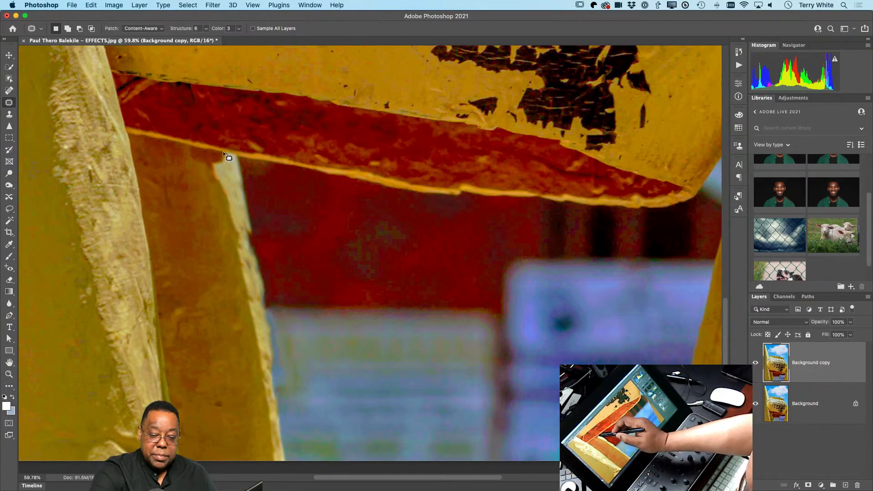
mouse_move(221, 168)
left_mouse_down()
mouse_move(230, 161)
mouse_move(222, 172)
mouse_move(230, 189)
left_mouse_up()
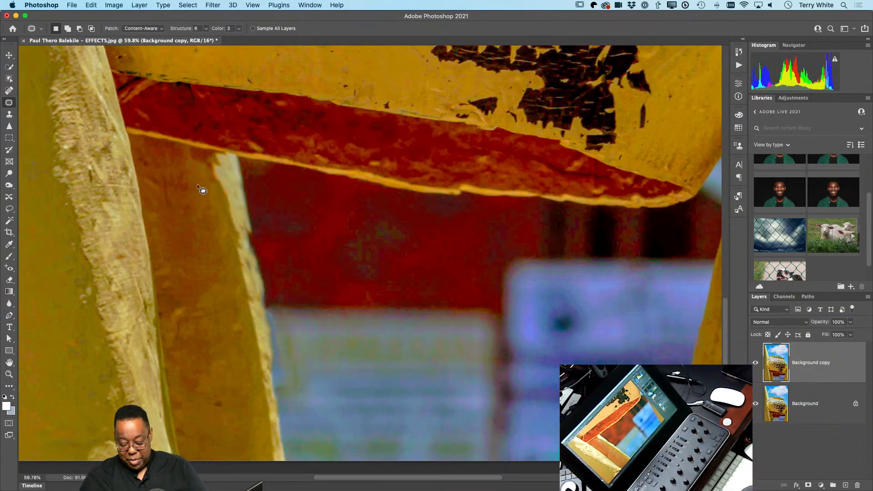
- Check the whole retouched pot photo and inspect the blurred red and blue background beneath the pot up close
key("super+0")
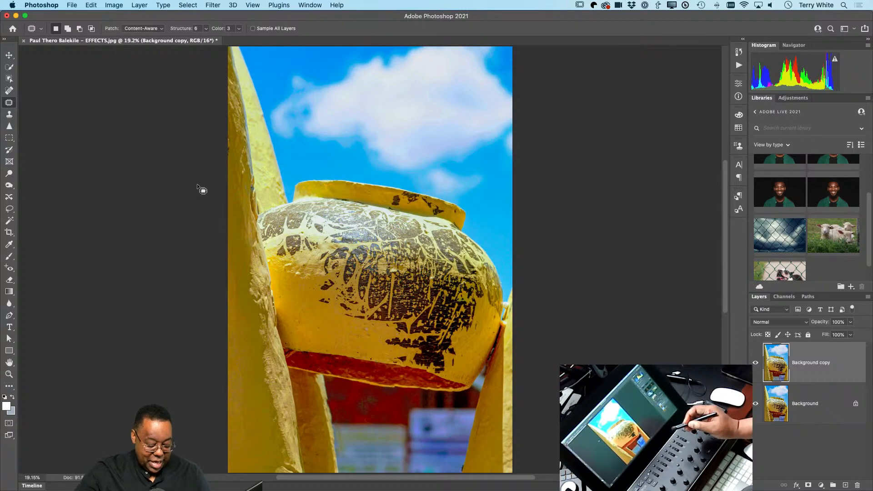
key("z")
left_click_drag(377, 424, 430, 440)
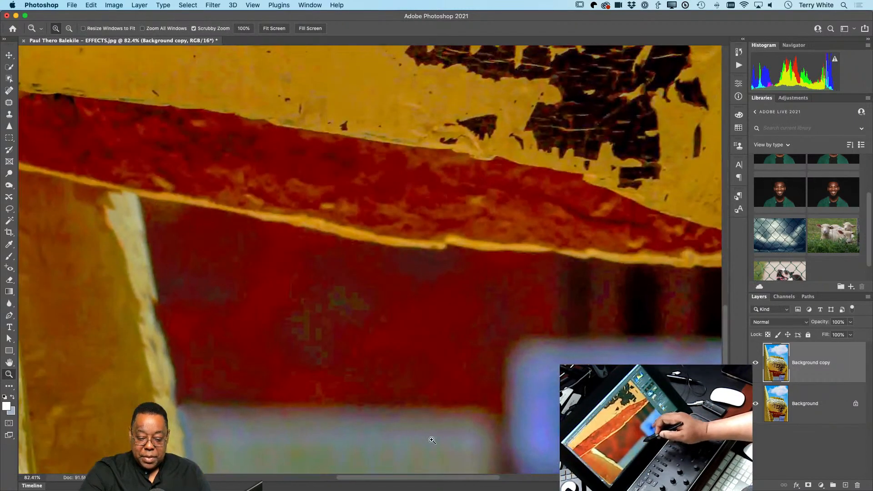
left_click_drag(501, 429, 445, 207)
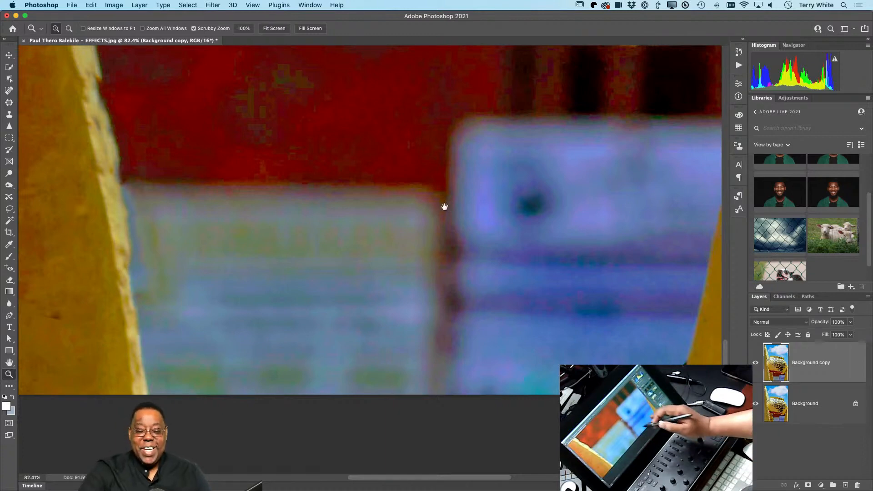
left_click_drag(476, 246, 497, 335)
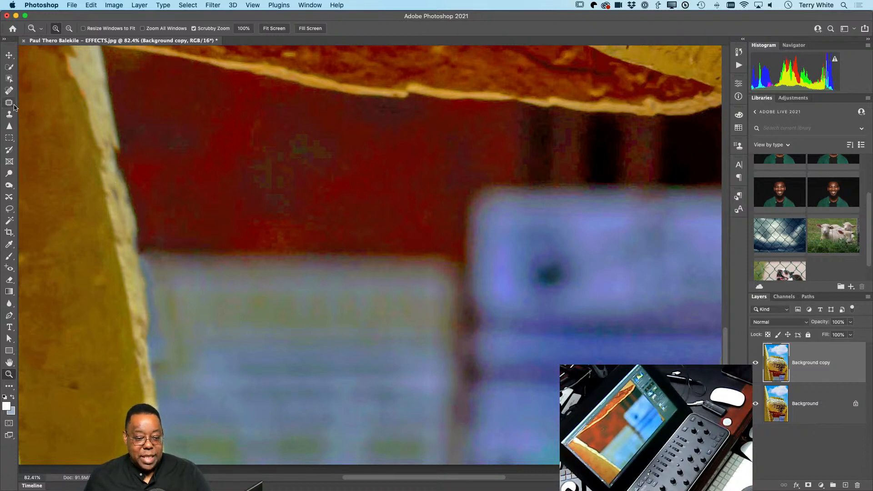
- Select the blurred blue-grey block beside the rear support using the Object Selection tool in Rectangle mode
left_click(10, 80)
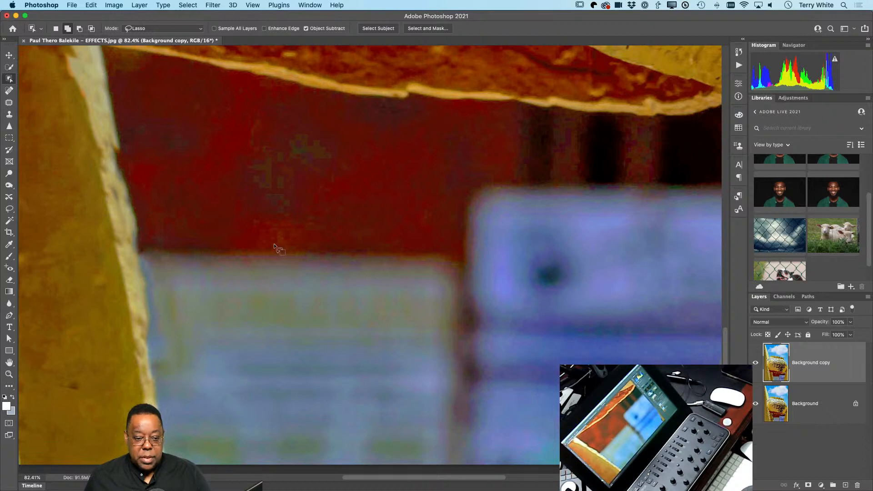
scroll(171, 173, "down", 1)
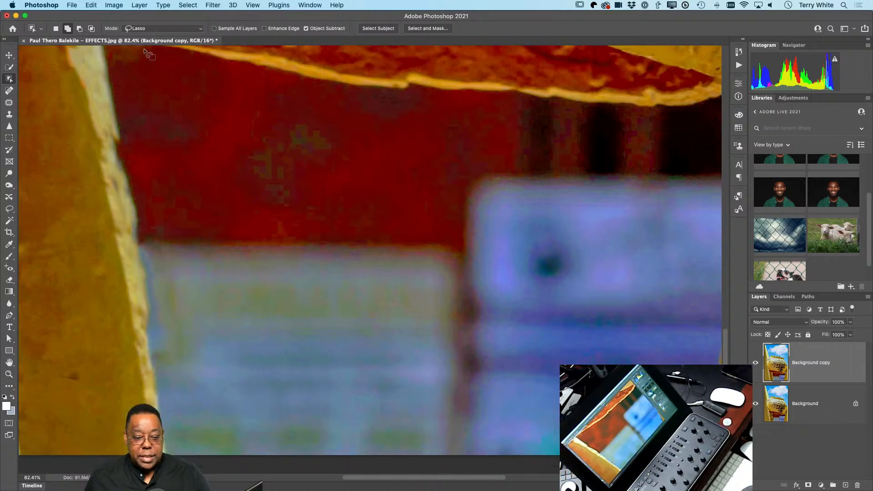
left_click(156, 29)
left_click(160, 20)
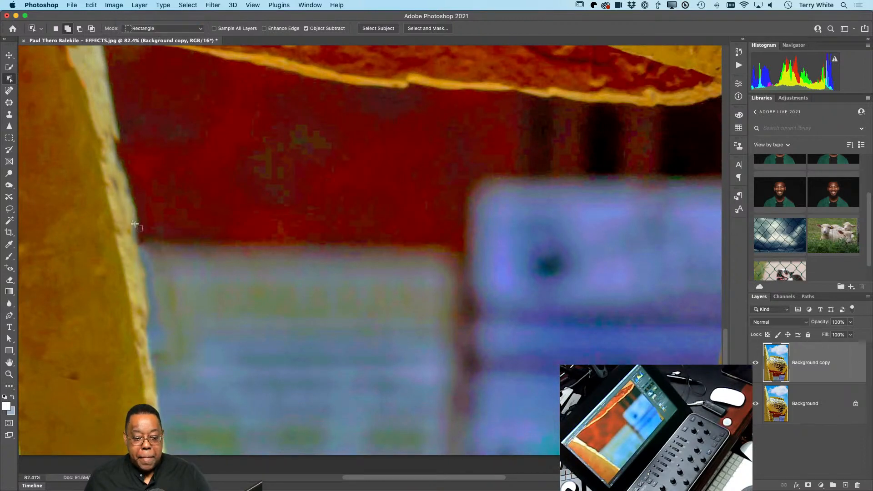
left_click_drag(117, 207, 466, 467)
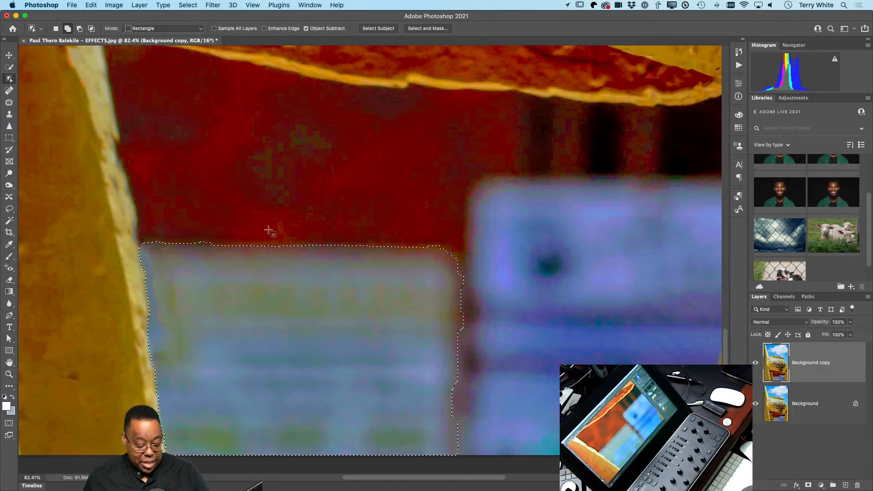
- Clone red background over the upper part of the selected block with a 250-pixel Clone Stamp brush
key("s")
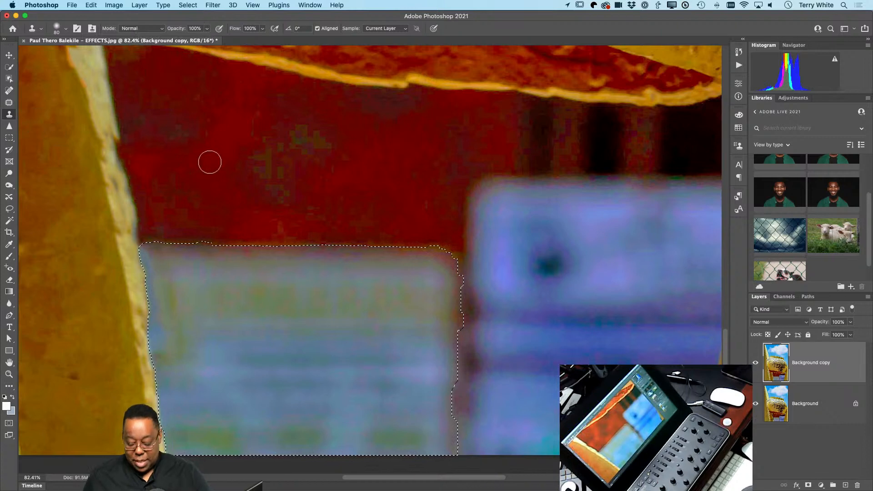
key("bracketright")
key("bracketright")
key("bracketright")
key("bracketright")
key("bracketright")
key("bracketright")
key("bracketright")
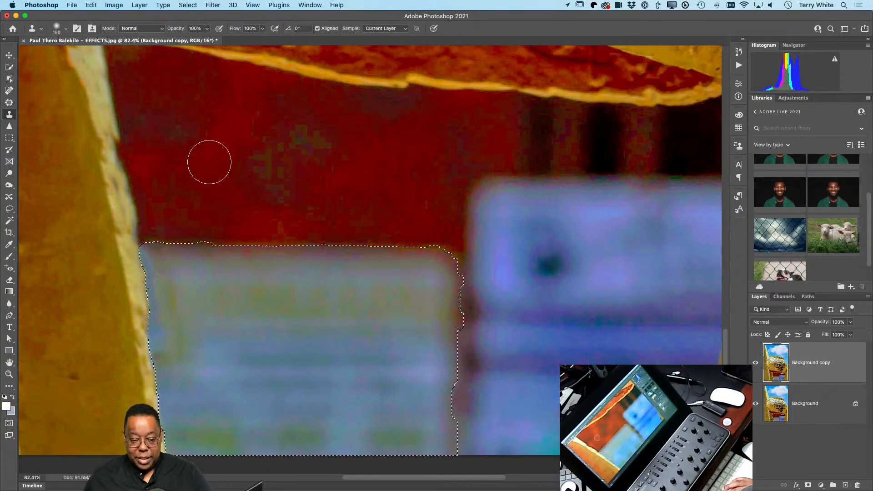
scroll(209, 162, "left", 2)
scroll(209, 162, "left", 5)
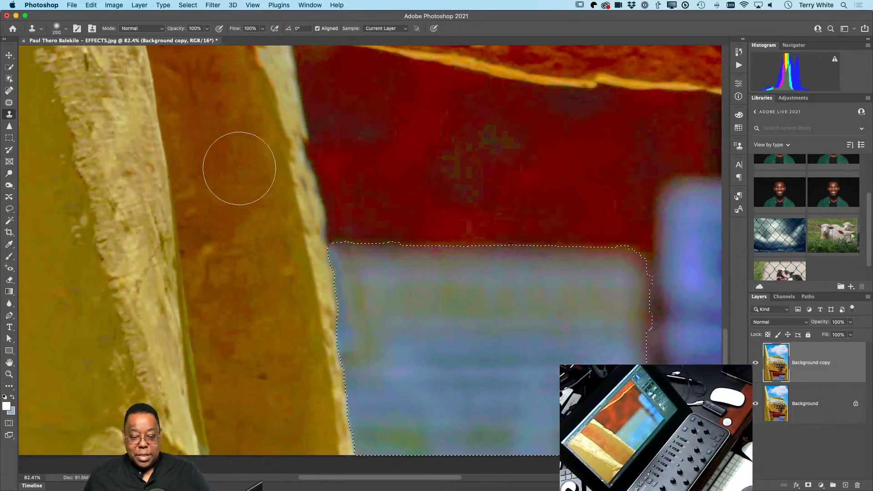
scroll(343, 189, "left", 3)
scroll(336, 192, "right", 7)
scroll(336, 192, "up", 2)
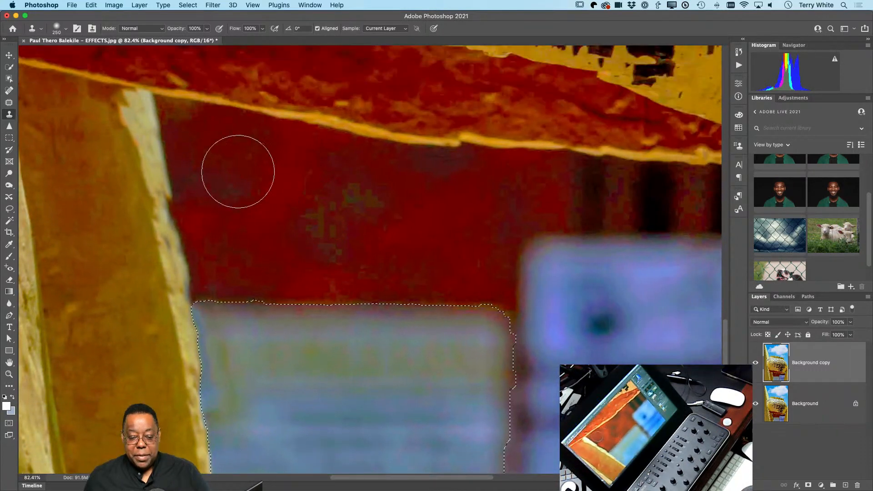
scroll(256, 180, "down", 3)
scroll(257, 181, "up", 1)
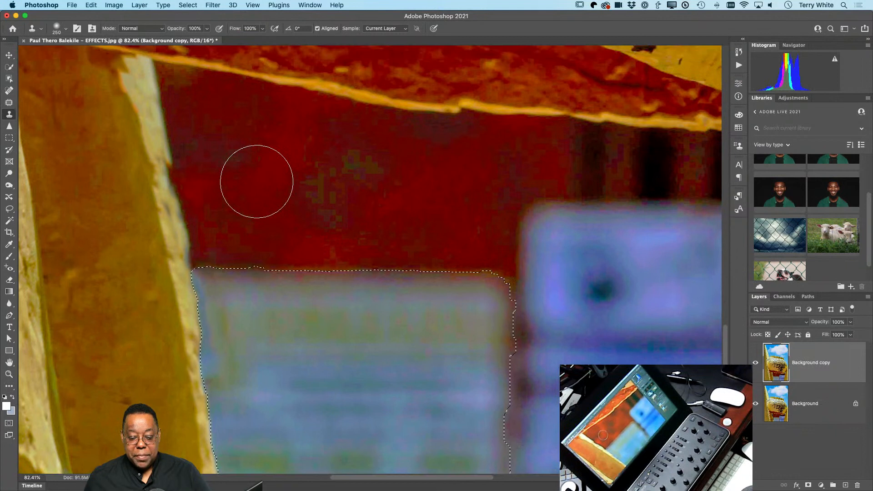
scroll(257, 182, "down", 1)
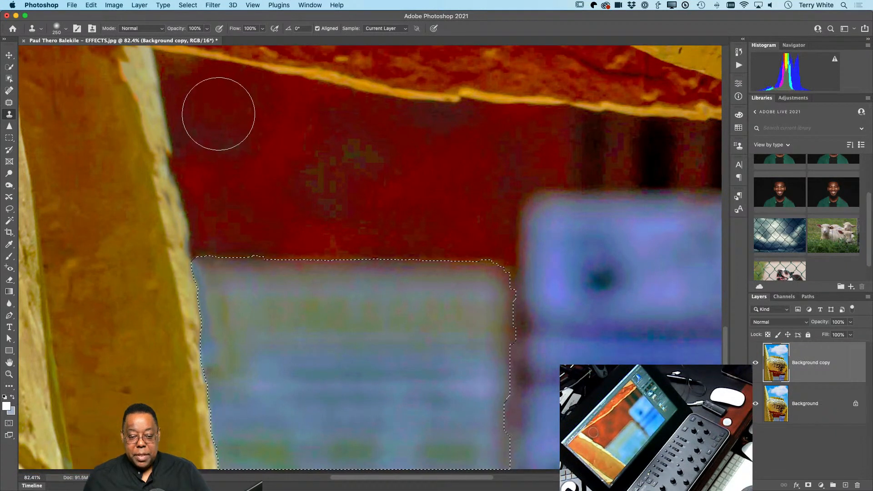
left_click(218, 114, "alt")
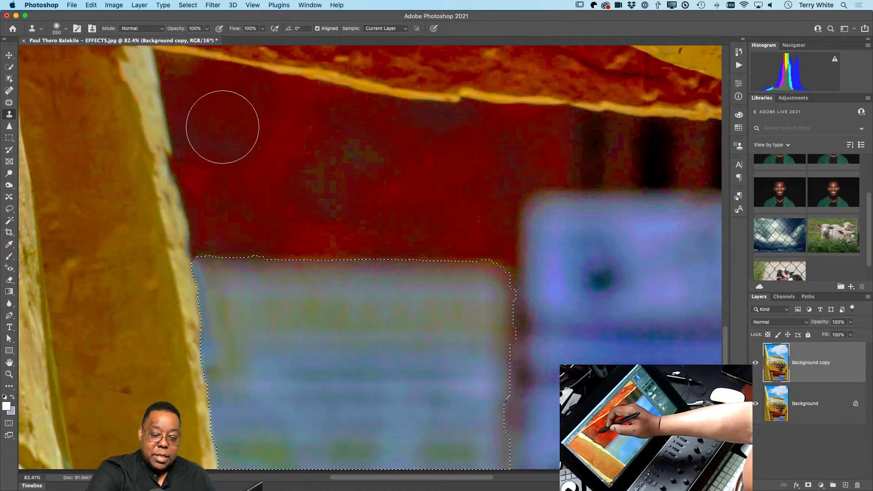
left_click(237, 290)
mouse_move(216, 283)
left_mouse_down()
mouse_move(289, 302)
mouse_move(317, 284)
left_mouse_up()
left_click_drag(381, 278, 426, 292)
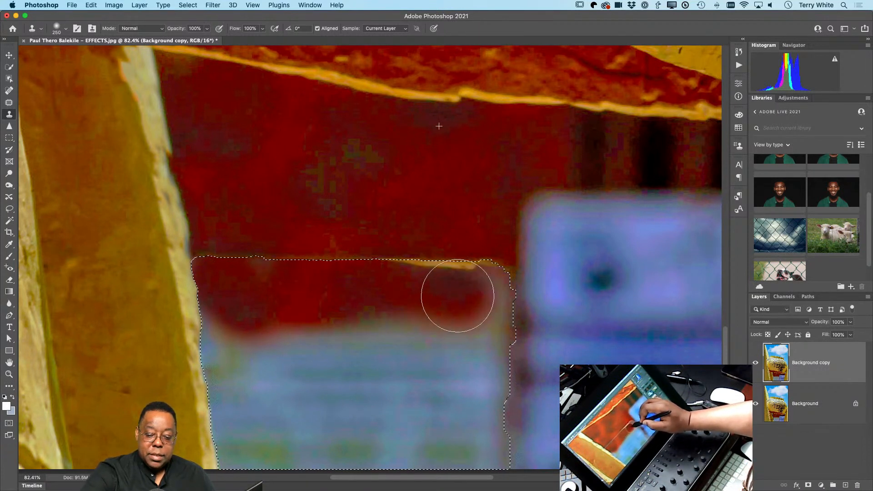
left_click_drag(482, 304, 485, 308)
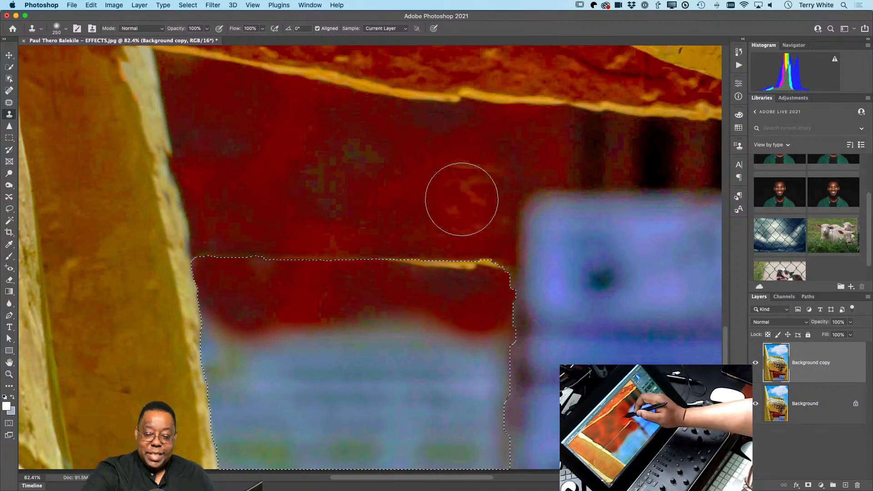
- Resample clean red areas, clone over the stray yellow edge and the rest of the selected block, and clear the selection
left_click(448, 149, "alt")
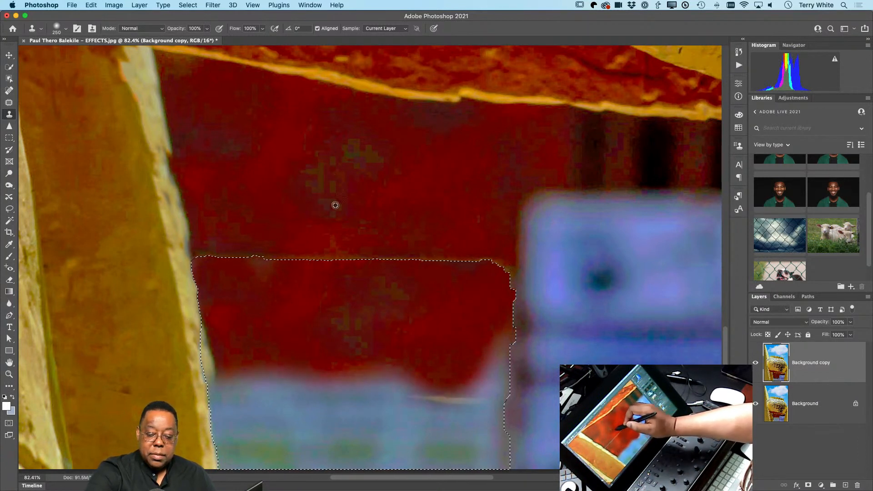
left_click(322, 169, "alt")
left_click(287, 409)
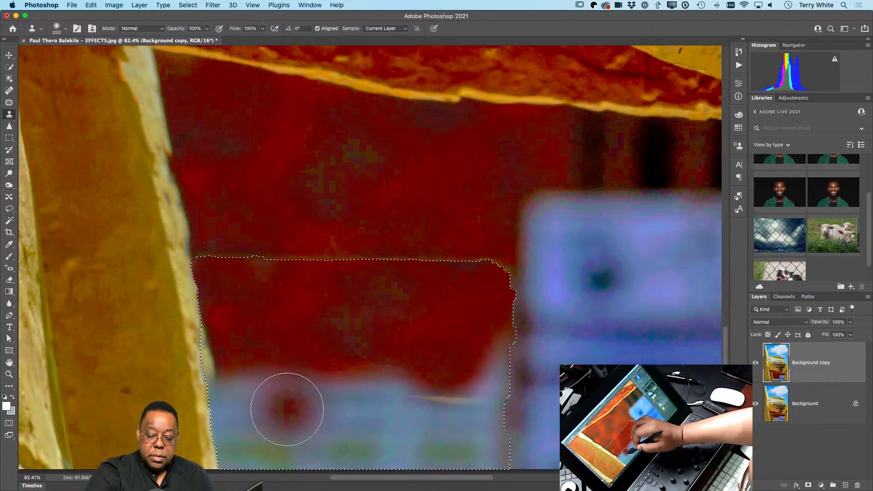
mouse_move(284, 448)
left_mouse_down()
mouse_move(378, 433)
mouse_move(368, 398)
mouse_move(353, 403)
mouse_move(388, 439)
mouse_move(421, 416)
mouse_move(425, 271)
mouse_move(448, 436)
mouse_move(419, 429)
mouse_move(344, 451)
mouse_move(379, 452)
mouse_move(430, 422)
mouse_move(466, 418)
mouse_move(487, 363)
mouse_move(494, 426)
mouse_move(486, 456)
mouse_move(471, 459)
mouse_move(482, 414)
mouse_move(459, 383)
mouse_move(411, 377)
mouse_move(322, 383)
mouse_move(303, 369)
mouse_move(285, 399)
mouse_move(305, 367)
mouse_move(288, 402)
left_mouse_up()
left_click(394, 183, "alt")
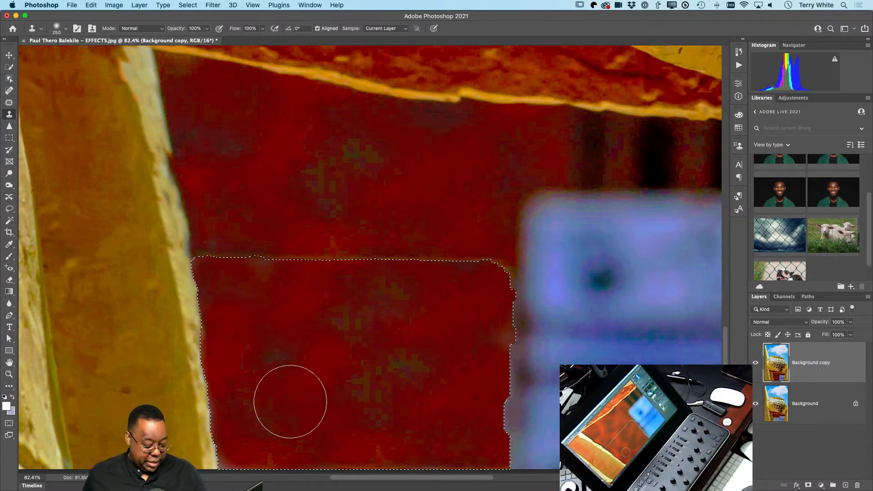
key("super+d")
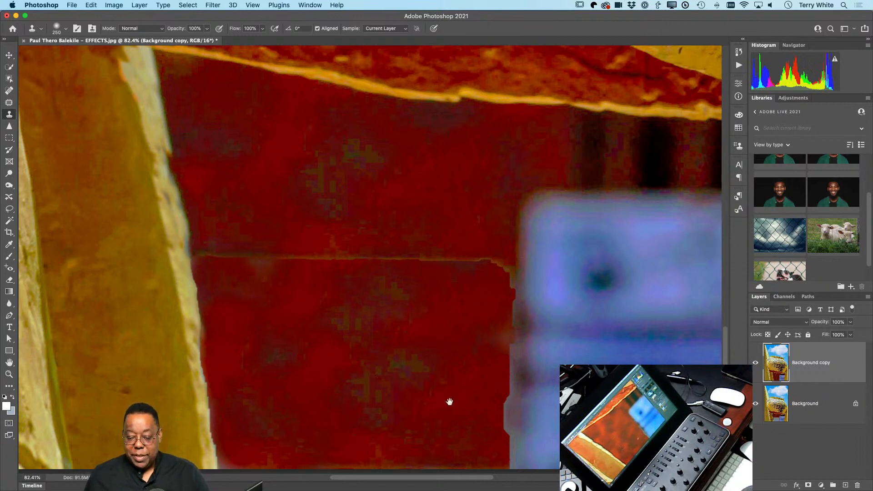
left_click_drag(481, 424, 534, 389)
left_click_drag(442, 388, 496, 386)
scroll(496, 386, "right", 10)
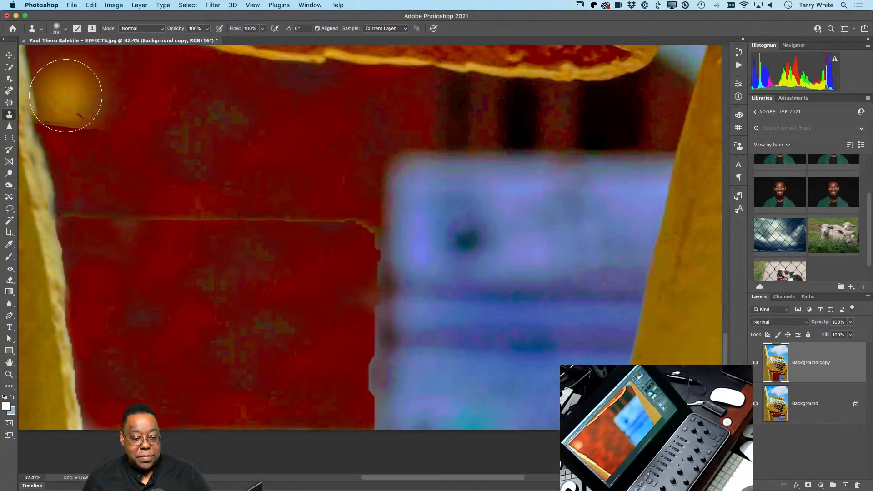
left_click(9, 78)
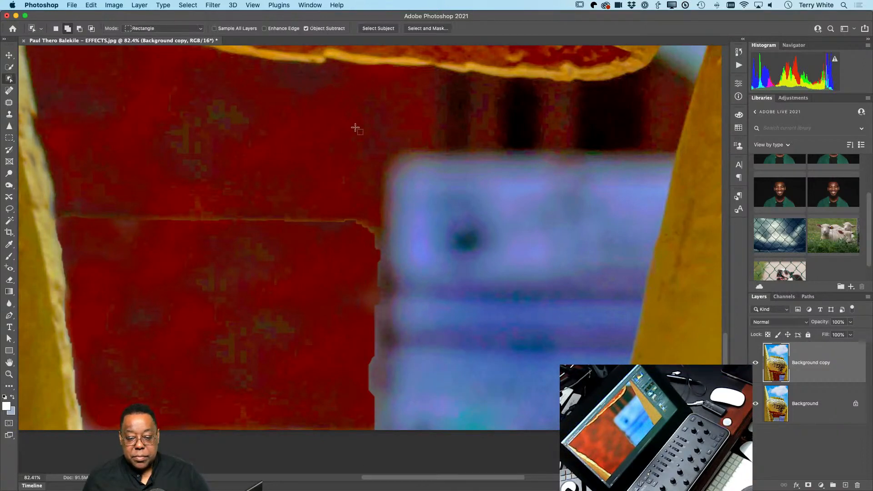
left_click_drag(351, 118, 686, 440)
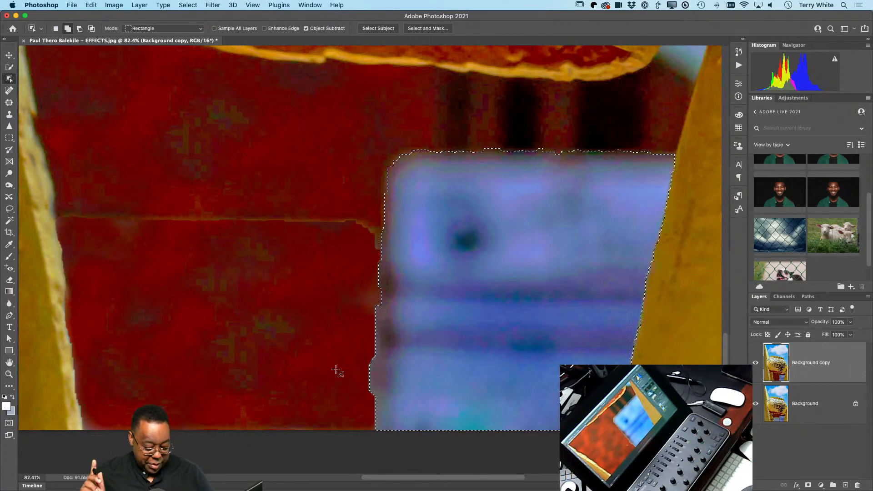
key("super+d")
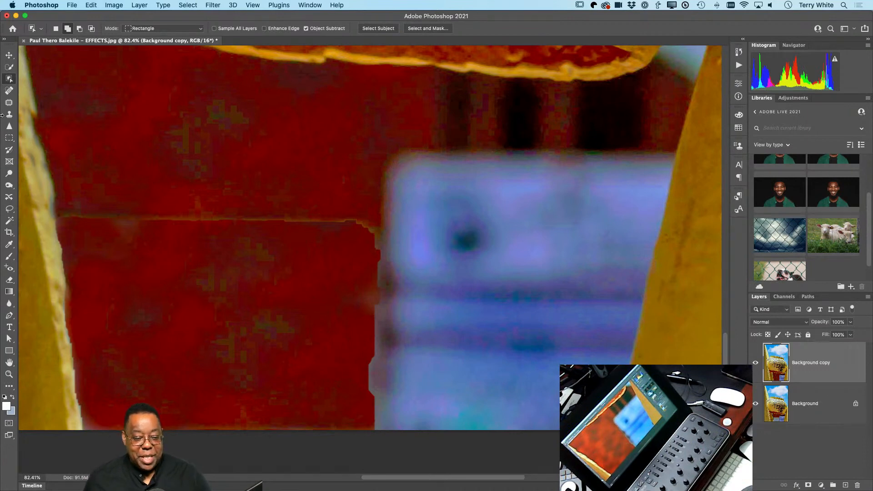
- Remove the horizontal seam along the covered block's upper edge with the content-aware Patch Tool and deselect
left_click(8, 102)
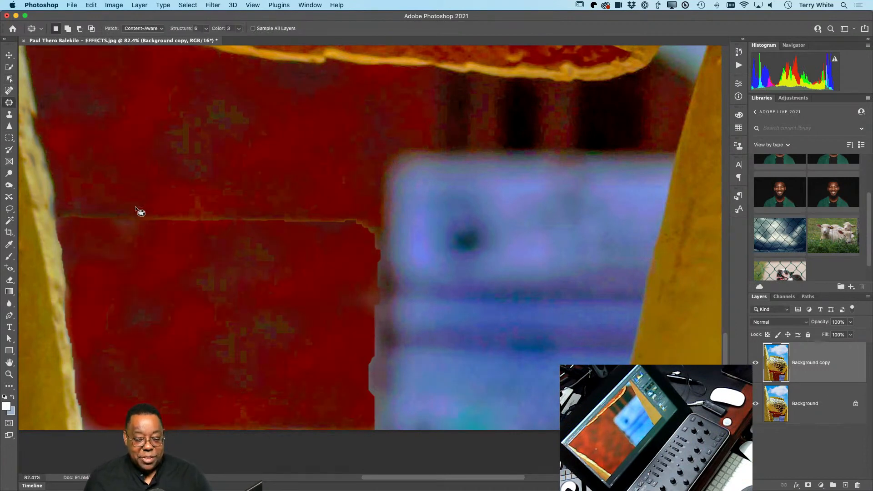
mouse_move(141, 207)
left_mouse_down()
mouse_move(55, 213)
mouse_move(64, 226)
mouse_move(135, 233)
mouse_move(375, 238)
mouse_move(368, 218)
mouse_move(352, 210)
mouse_move(347, 224)
mouse_move(345, 166)
left_mouse_up()
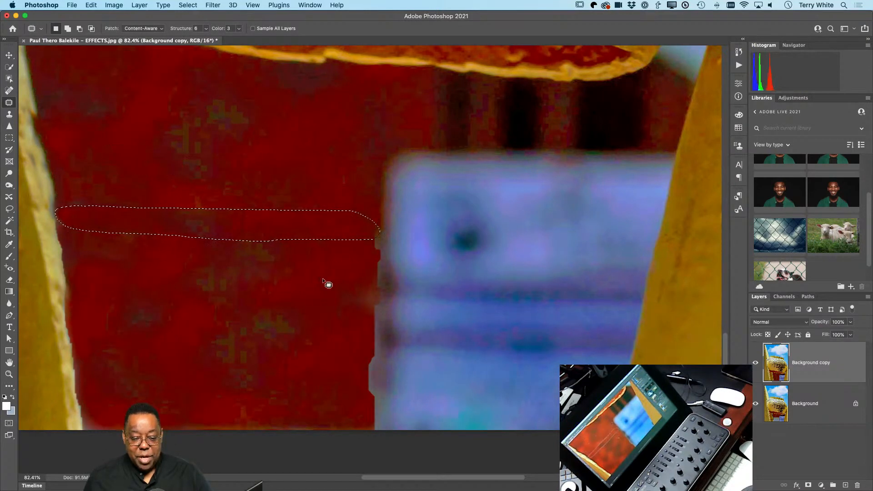
key("super+d")
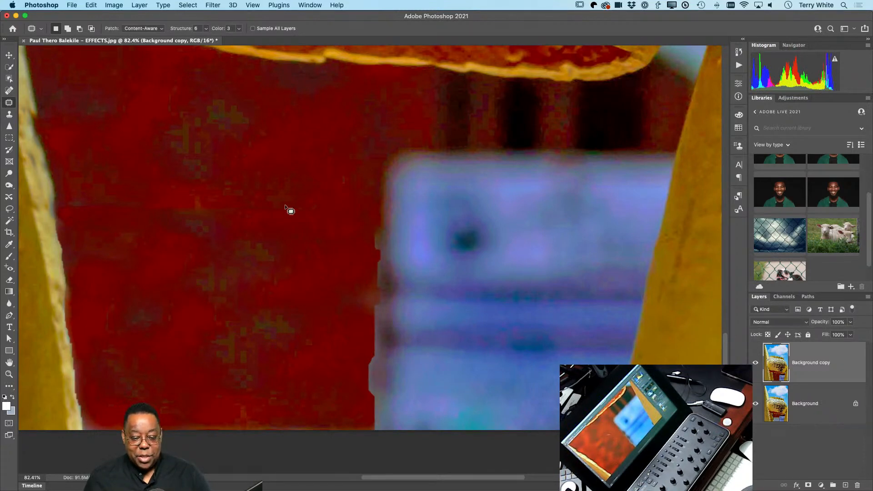
- Patch the remaining streaks and repeated marks around the former horizontal seam in the red background
mouse_move(241, 199)
left_mouse_down()
mouse_move(181, 193)
mouse_move(155, 201)
mouse_move(178, 223)
mouse_move(229, 226)
mouse_move(240, 220)
mouse_move(223, 214)
mouse_move(224, 195)
left_mouse_up()
left_click(274, 193)
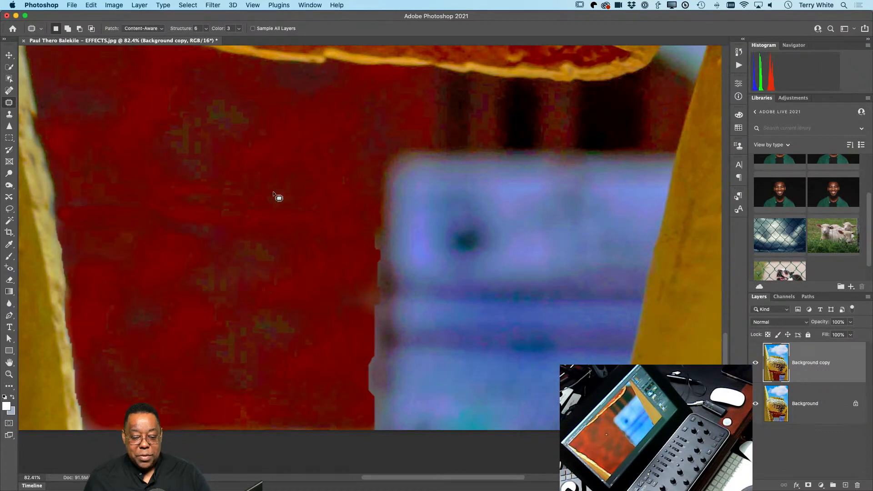
mouse_move(294, 197)
left_mouse_down()
mouse_move(256, 223)
mouse_move(303, 221)
mouse_move(304, 185)
left_mouse_up()
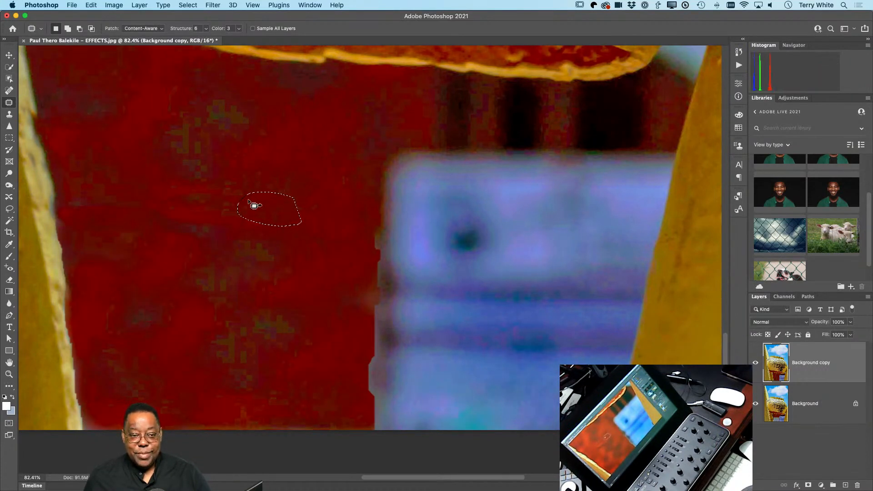
mouse_move(131, 201)
left_mouse_down()
mouse_move(72, 194)
mouse_move(72, 215)
mouse_move(130, 198)
left_mouse_up()
key("super+d")
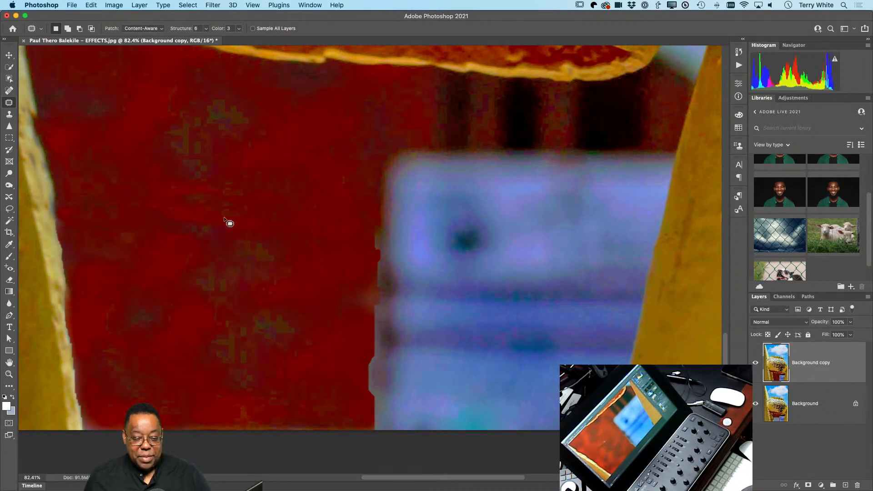
mouse_move(210, 220)
left_mouse_down()
mouse_move(166, 209)
mouse_move(154, 234)
mouse_move(210, 245)
mouse_move(178, 264)
left_mouse_up()
key("super+d")
mouse_move(234, 195)
left_mouse_down()
mouse_move(189, 191)
mouse_move(230, 218)
mouse_move(212, 215)
mouse_move(178, 244)
left_mouse_up()
key("super+d")
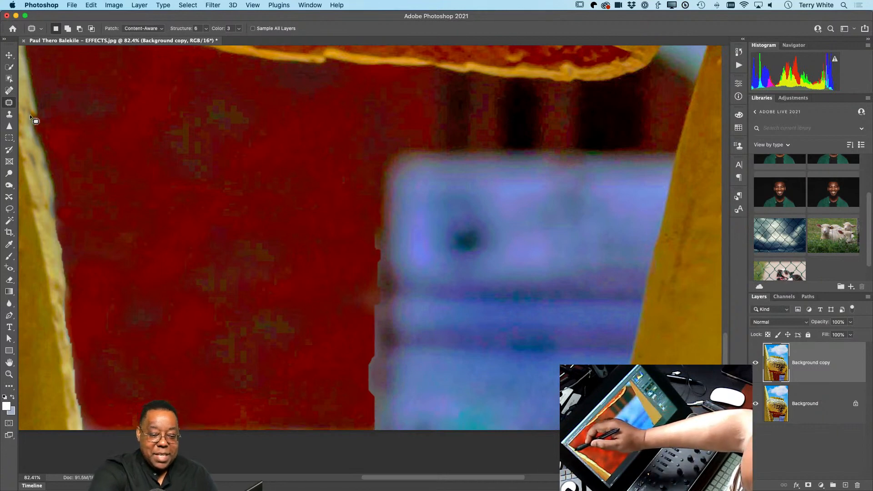
- Select the remaining blurred blue block beneath the pot's dark stripes with the Object Selection tool
left_click(9, 79)
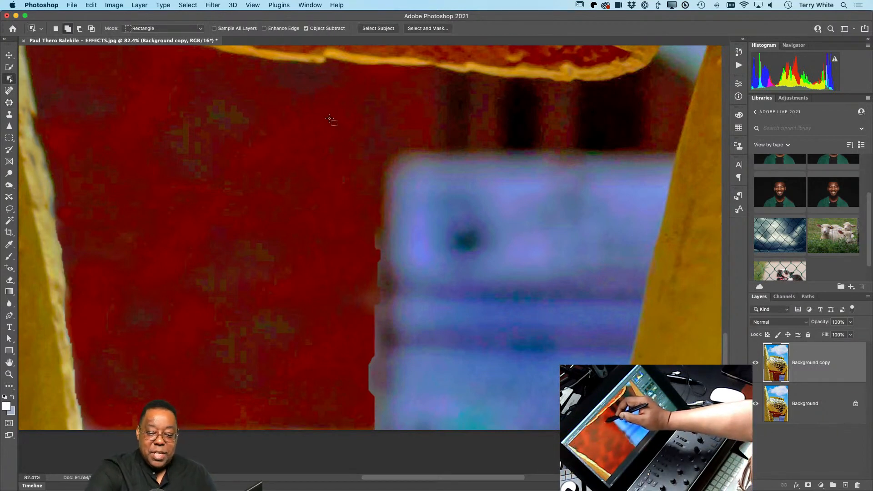
left_click_drag(335, 122, 605, 353)
left_click_drag(681, 410, 696, 439)
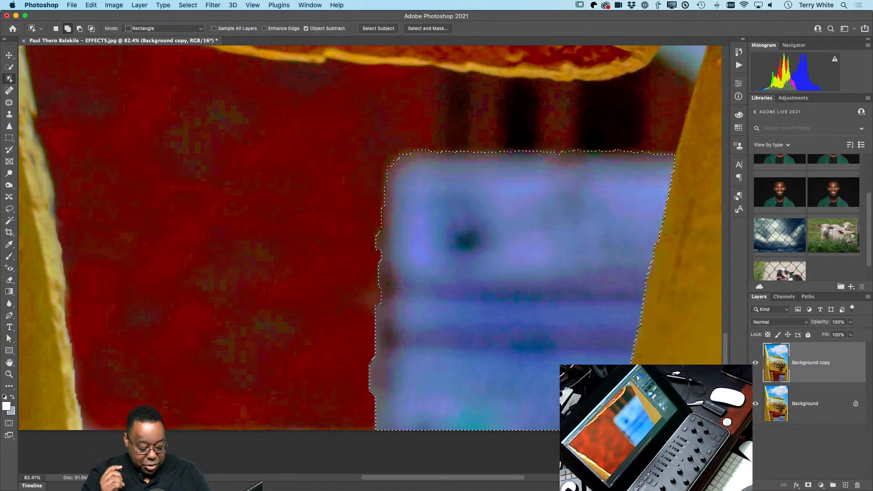
- Clone the red background over the whole selected blue block and clear the selection
key("s")
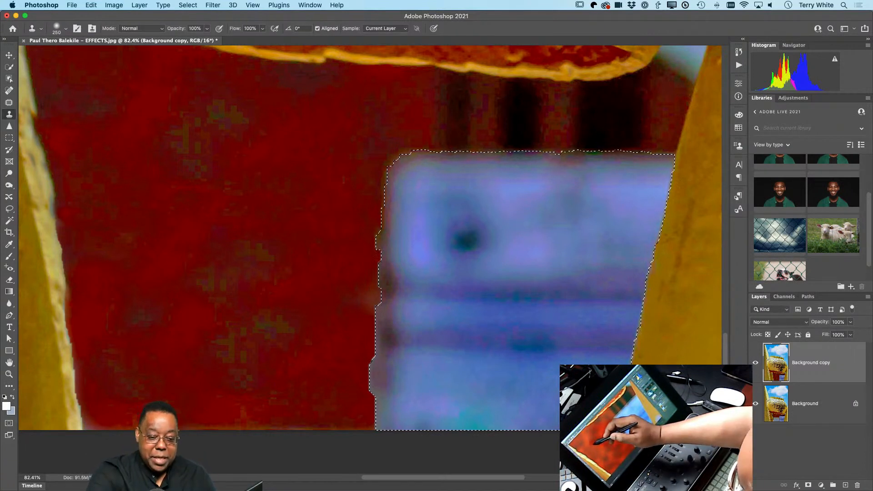
left_click(125, 148, "alt")
mouse_move(382, 198)
left_mouse_down()
mouse_move(408, 215)
mouse_move(401, 216)
mouse_move(408, 175)
mouse_move(387, 367)
mouse_move(399, 406)
mouse_move(443, 349)
mouse_move(468, 275)
mouse_move(462, 186)
mouse_move(441, 186)
mouse_move(423, 270)
mouse_move(431, 362)
mouse_move(475, 372)
mouse_move(502, 407)
mouse_move(421, 440)
mouse_move(522, 396)
mouse_move(594, 396)
mouse_move(595, 379)
mouse_move(554, 359)
mouse_move(501, 300)
mouse_move(485, 222)
mouse_move(460, 194)
mouse_move(474, 167)
mouse_move(559, 181)
mouse_move(586, 201)
mouse_move(644, 180)
mouse_move(621, 241)
mouse_move(519, 255)
mouse_move(550, 261)
mouse_move(607, 306)
mouse_move(630, 286)
mouse_move(604, 349)
mouse_move(600, 415)
mouse_move(611, 394)
mouse_move(589, 367)
mouse_move(487, 373)
mouse_move(417, 170)
mouse_move(395, 194)
left_mouse_up()
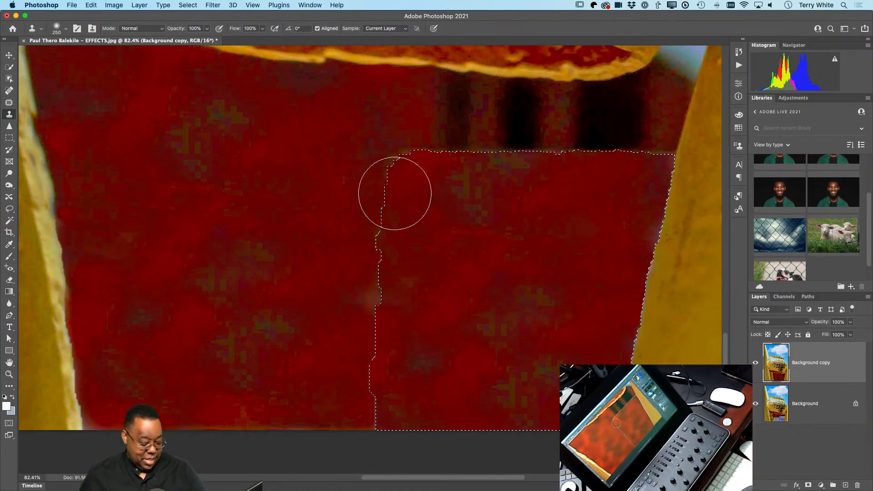
key("super+d")
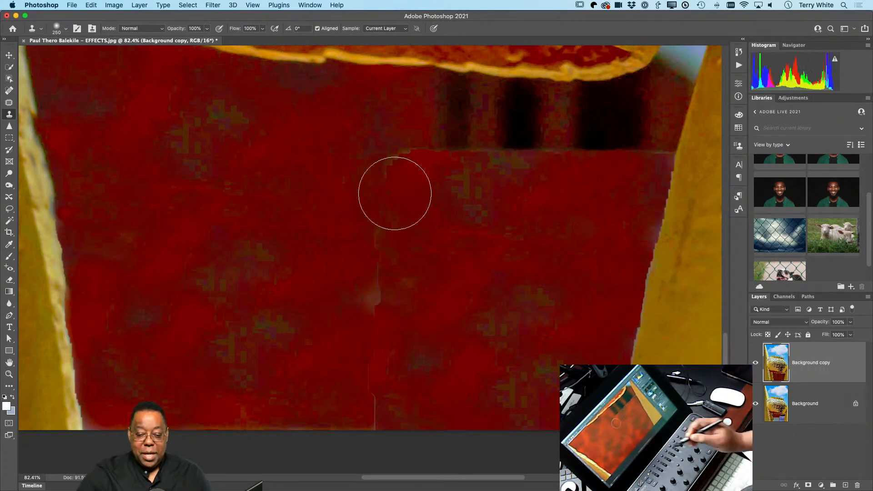
- Patch the vertical seam between the two cloned red areas with the adjacent red texture
key("j")
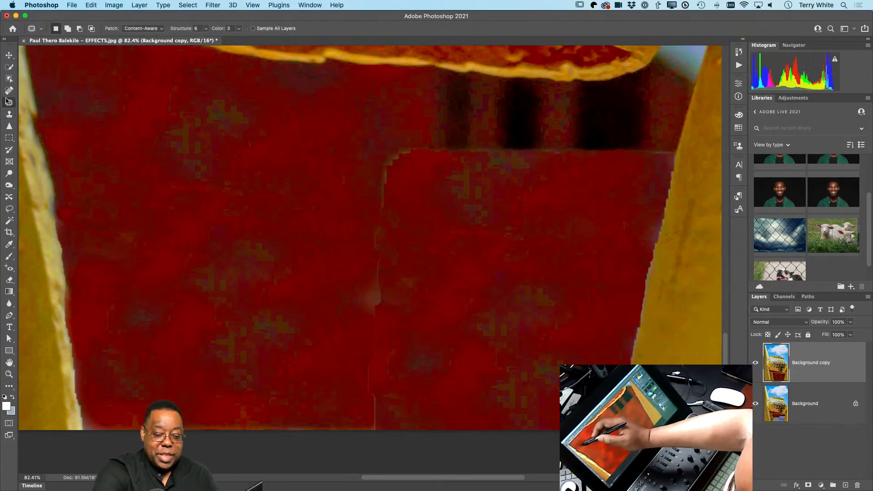
mouse_move(402, 195)
left_mouse_down()
mouse_move(386, 142)
mouse_move(349, 337)
mouse_move(353, 407)
mouse_move(384, 432)
left_mouse_up()
mouse_move(394, 397)
left_mouse_down()
mouse_move(322, 400)
mouse_move(332, 397)
left_mouse_up()
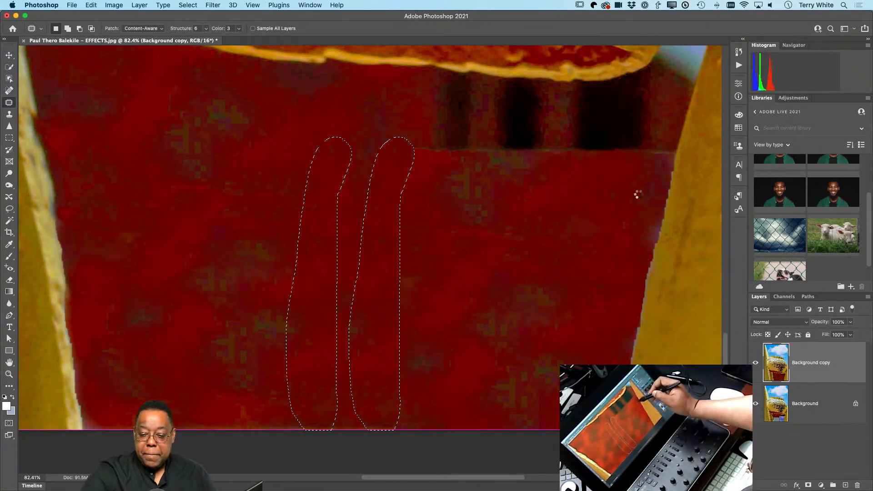
- Patch the horizontal seam and nearby edge marks beneath the dark stripes with the surrounding red background texture
key("super+d")
mouse_move(440, 139)
left_mouse_down()
mouse_move(419, 162)
mouse_move(466, 152)
mouse_move(465, 132)
mouse_move(430, 114)
mouse_move(412, 129)
mouse_move(451, 137)
mouse_move(506, 178)
left_mouse_up()
mouse_move(498, 142)
left_mouse_down()
mouse_move(486, 144)
mouse_move(498, 156)
left_mouse_up()
left_click_drag(487, 153, 489, 196)
key("super+d")
left_click_drag(563, 142, 550, 208)
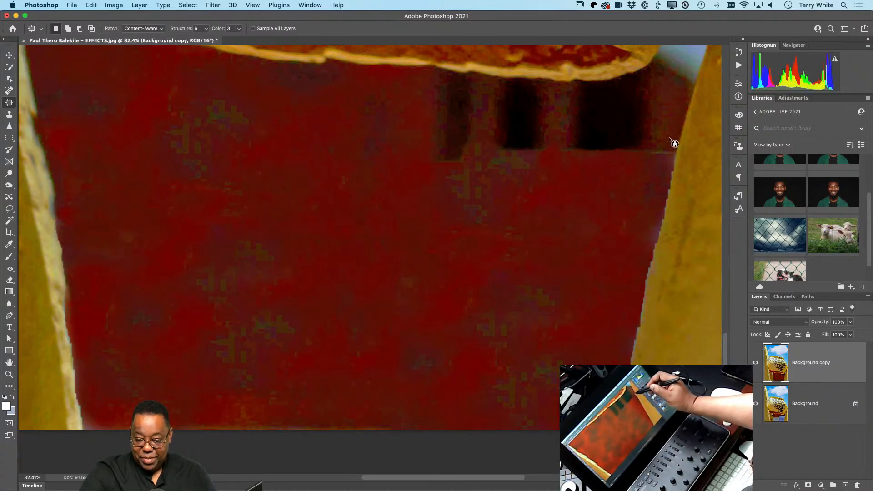
left_click_drag(664, 140, 652, 173)
left_click_drag(674, 142, 666, 142)
left_click_drag(659, 154, 645, 186)
left_click(644, 201)
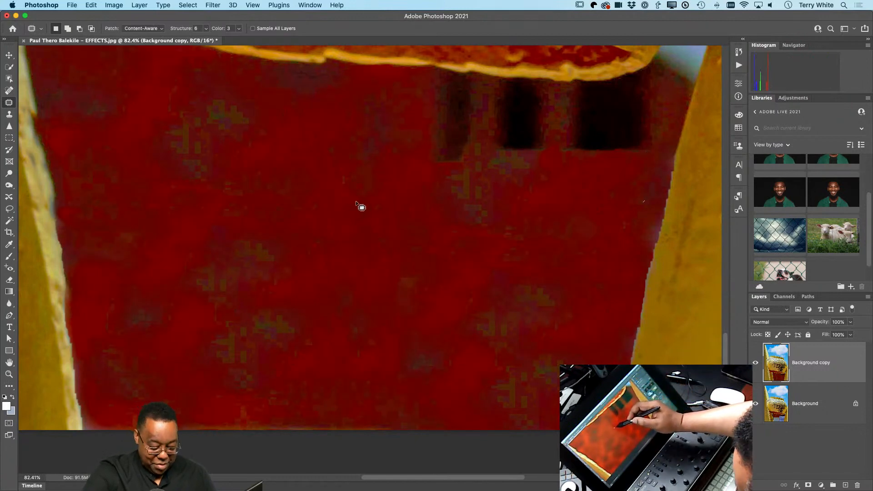
- Clone the red background over the dark vertical stripes beneath the pot, using the Clone Stamp with a 150-size brush
key("s")
left_click_drag(361, 200, 341, 181)
key("bracketleft")
key("bracketleft")
key("bracketleft")
key("super+z")
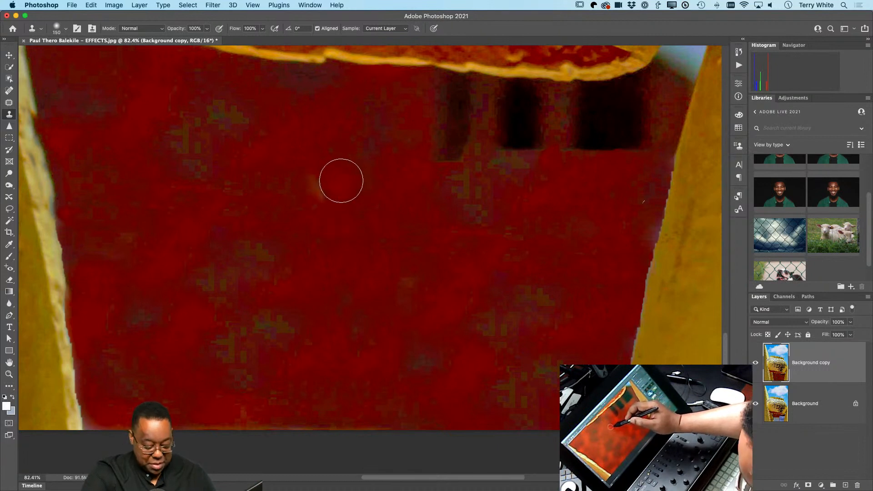
key("super+z")
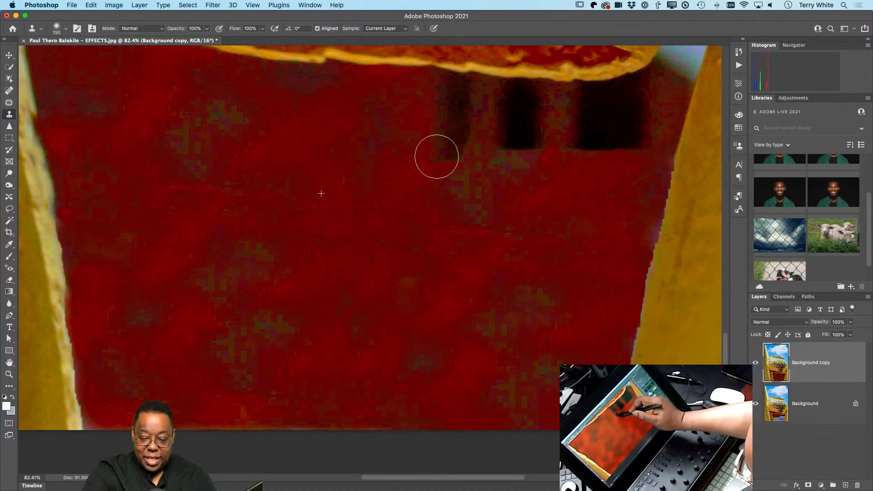
key("super+z")
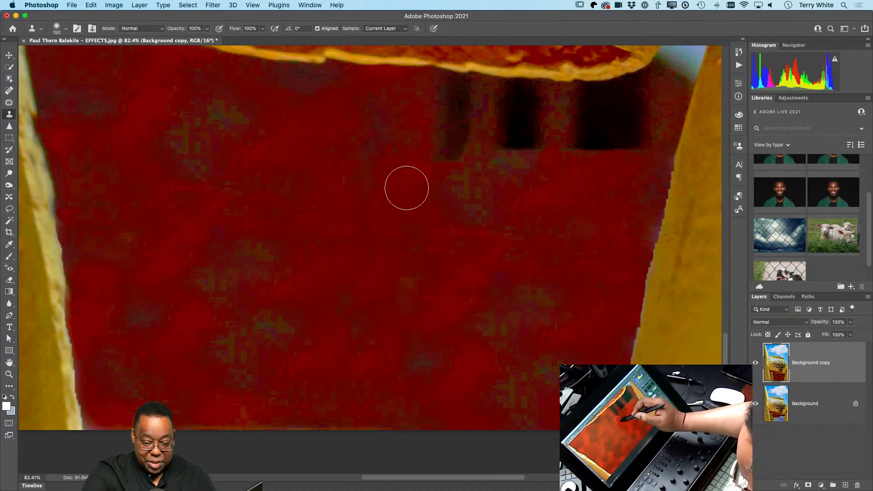
mouse_move(445, 156)
left_mouse_down()
mouse_move(465, 143)
mouse_move(450, 140)
mouse_move(494, 137)
mouse_move(439, 121)
mouse_move(482, 112)
mouse_move(427, 97)
mouse_move(478, 106)
mouse_move(547, 143)
mouse_move(593, 139)
mouse_move(613, 157)
mouse_move(643, 127)
mouse_move(628, 116)
mouse_move(647, 91)
mouse_move(582, 107)
mouse_move(504, 109)
mouse_move(502, 100)
mouse_move(612, 117)
mouse_move(646, 105)
mouse_move(657, 82)
mouse_move(557, 118)
left_mouse_up()
left_click(329, 147, "alt")
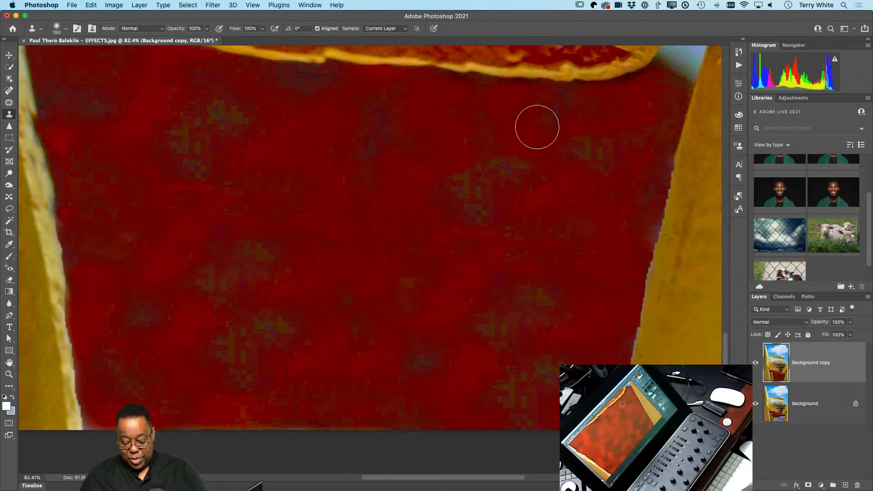
- Compare the whole retouched pot photo with the original by hiding and showing the Background copy layer
key("super+0")
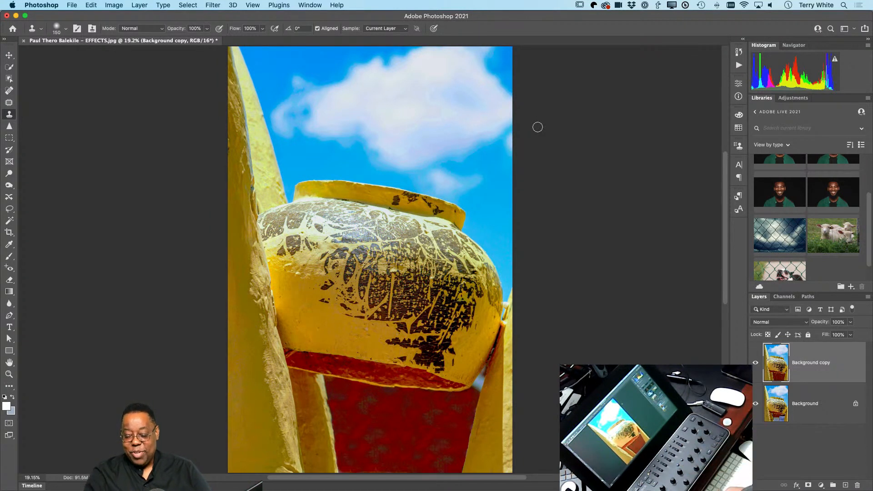
left_click(757, 364)
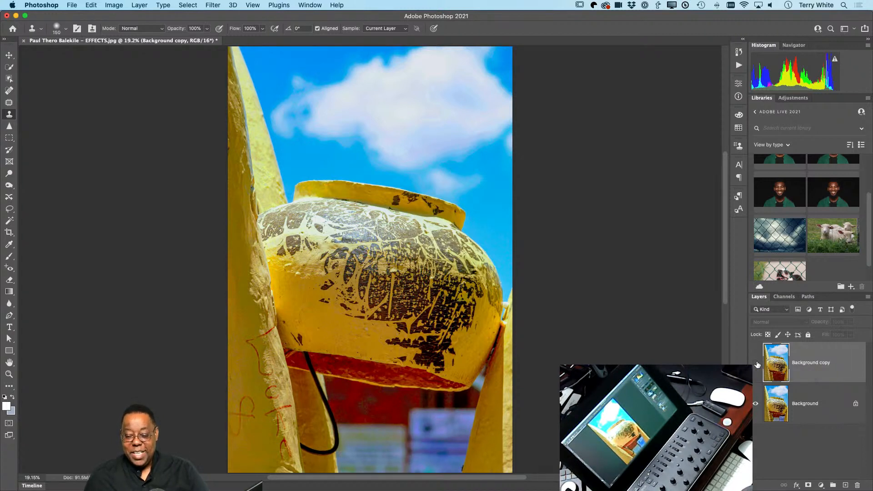
left_click(756, 363)
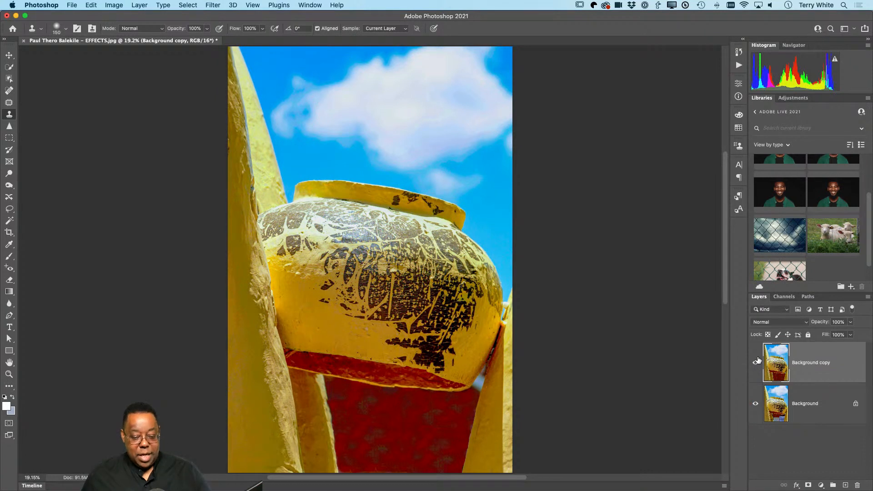
- Save and close the retouched pot photo, and switch back to Lightroom Classic
key("super+s")
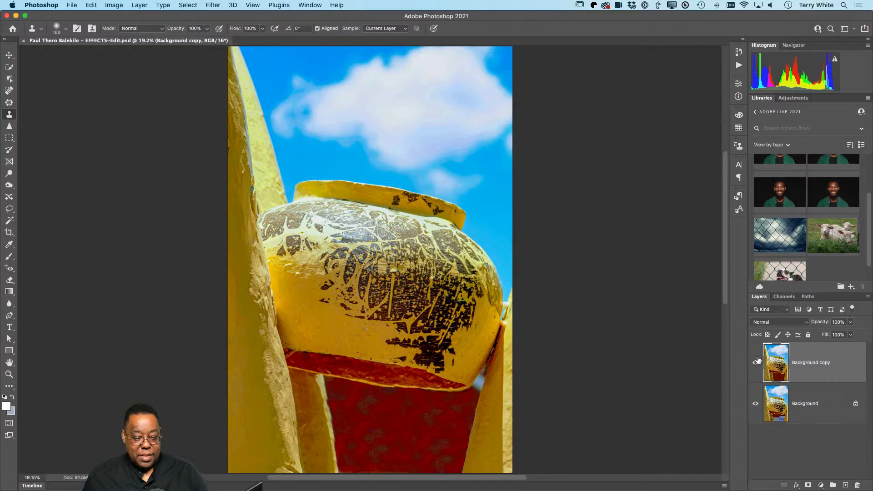
key("super+w")
key("super+Tab")
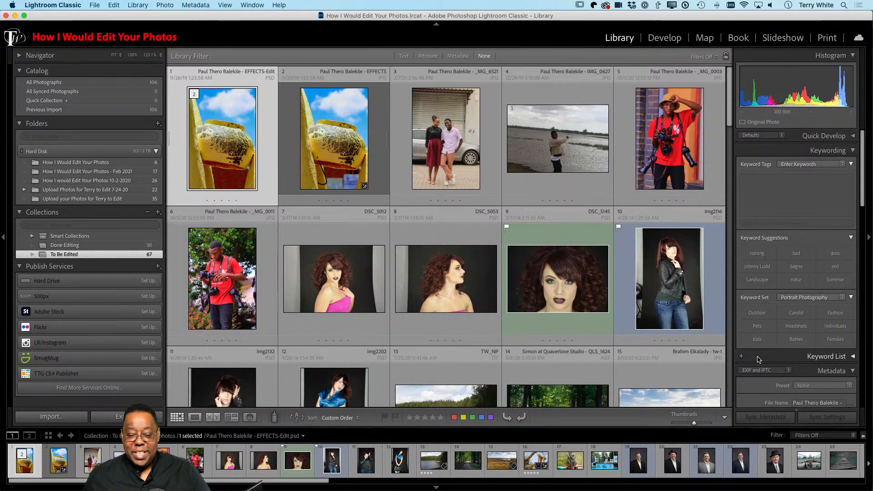
- Compare the unretouched pot photo with its edited PSD version at full-screen size
left_click(336, 124)
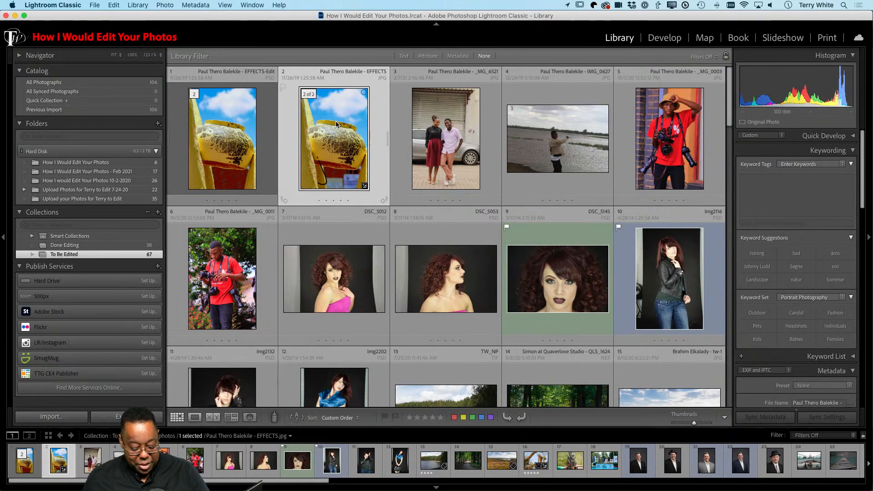
key("f")
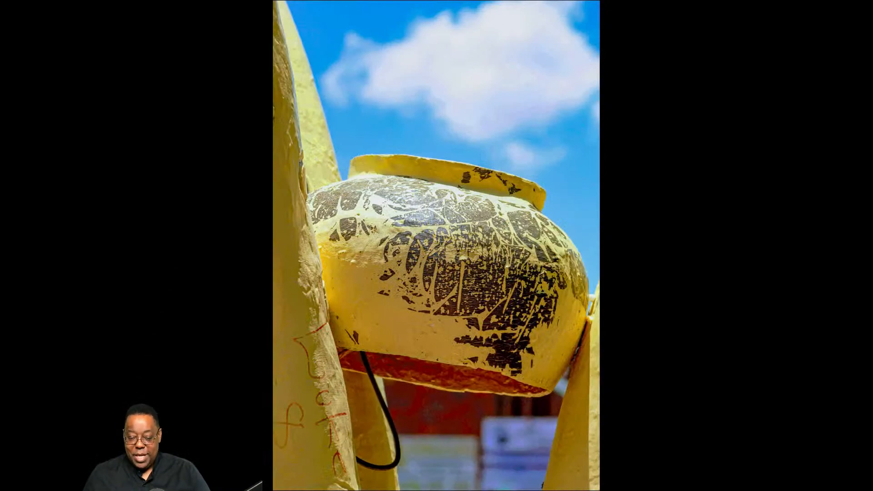
key("Left")
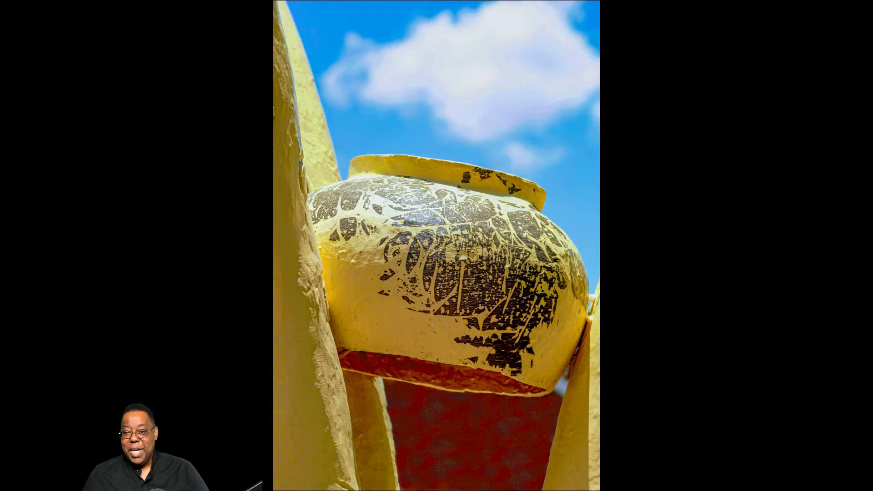
key("Escape")
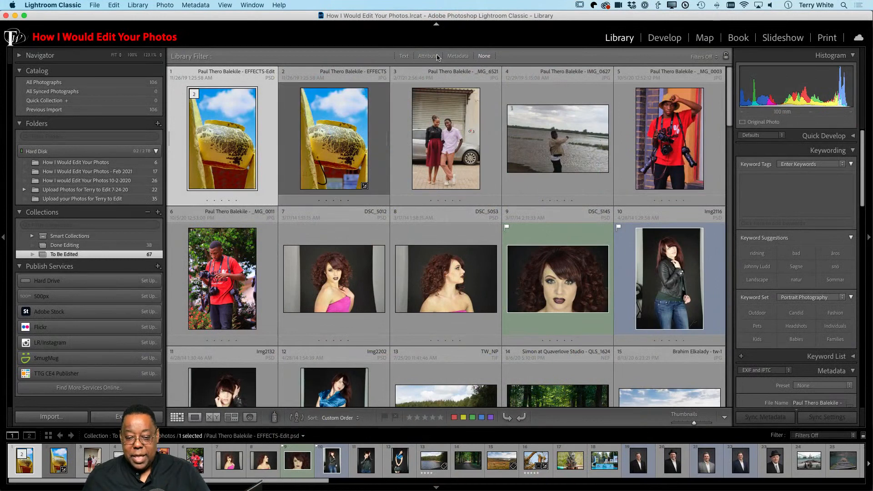
- Open the couple's photo _MG_6521.JPG in the Develop module and enable its lens profile corrections
double_click(445, 136)
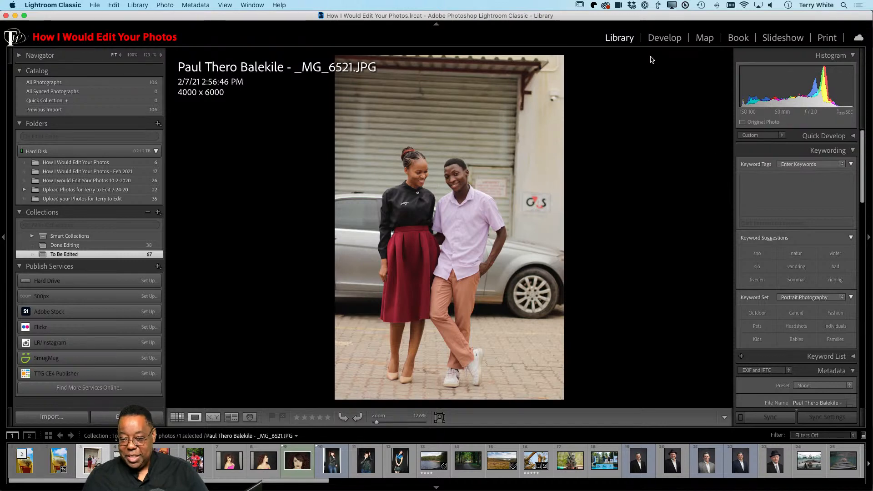
left_click(659, 41)
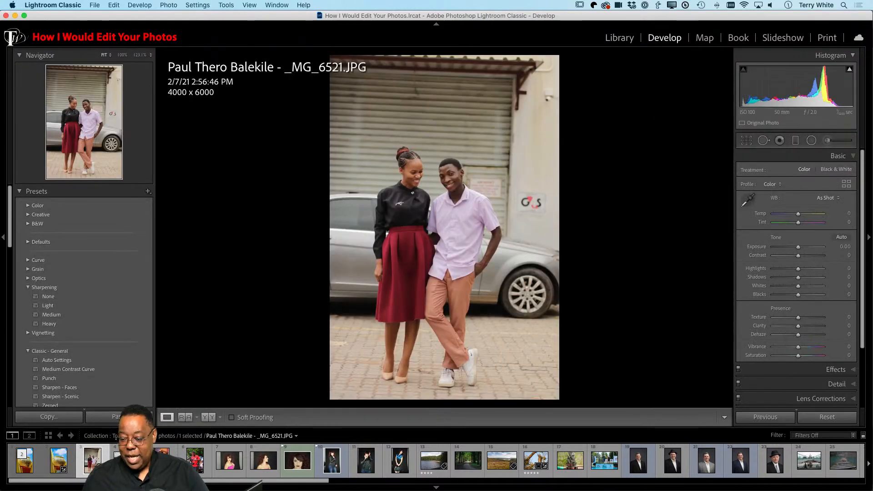
scroll(826, 390, "down", 2)
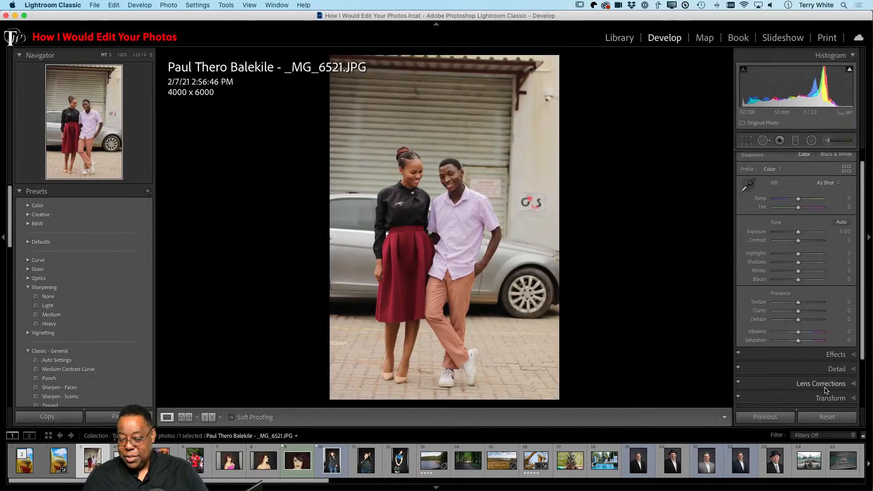
scroll(827, 390, "down", 3)
left_click(821, 356)
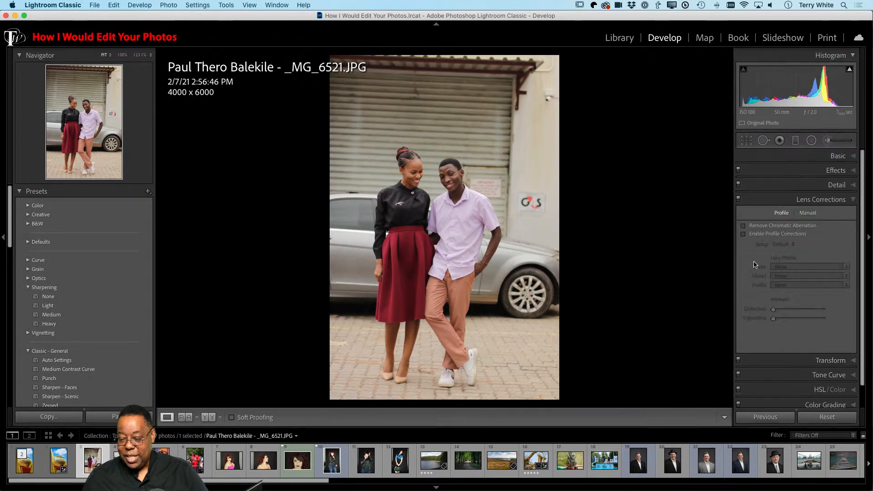
left_click(744, 235)
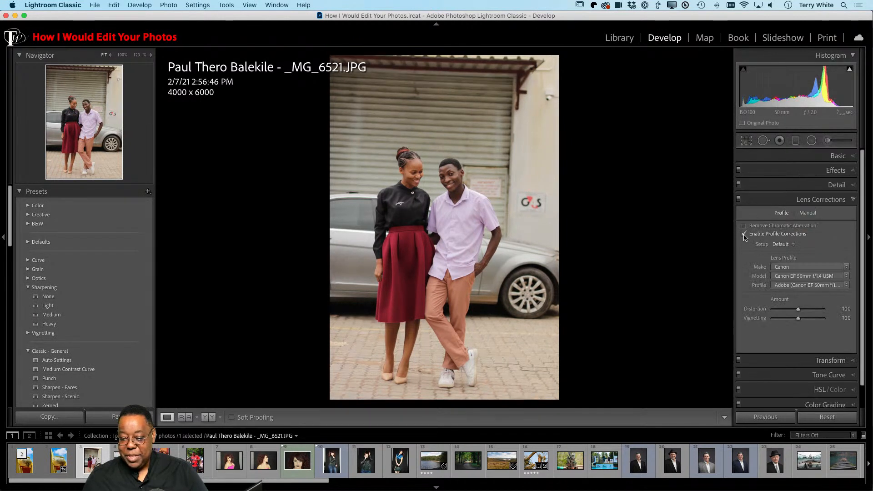
- Switch the profile corrections off and on repeatedly to compare the couple's photo, leaving them enabled
left_click(744, 235)
left_click(744, 234)
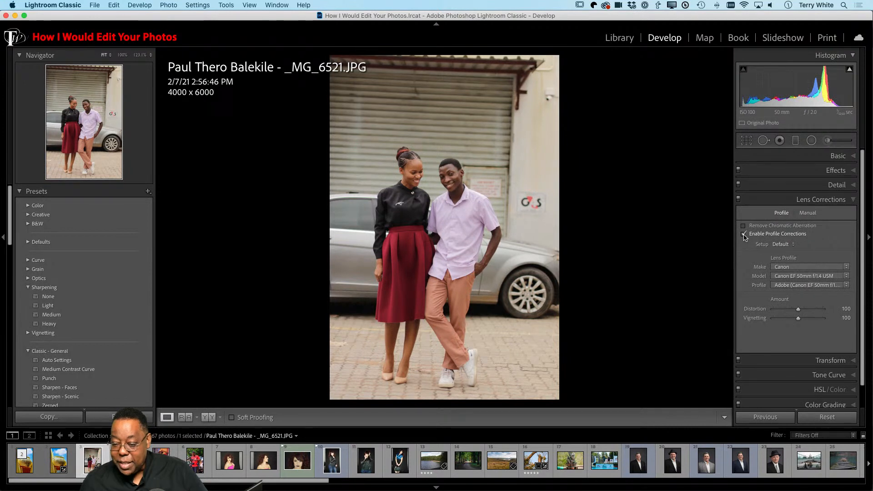
left_click(744, 235)
left_click(744, 235)
left_click(744, 234)
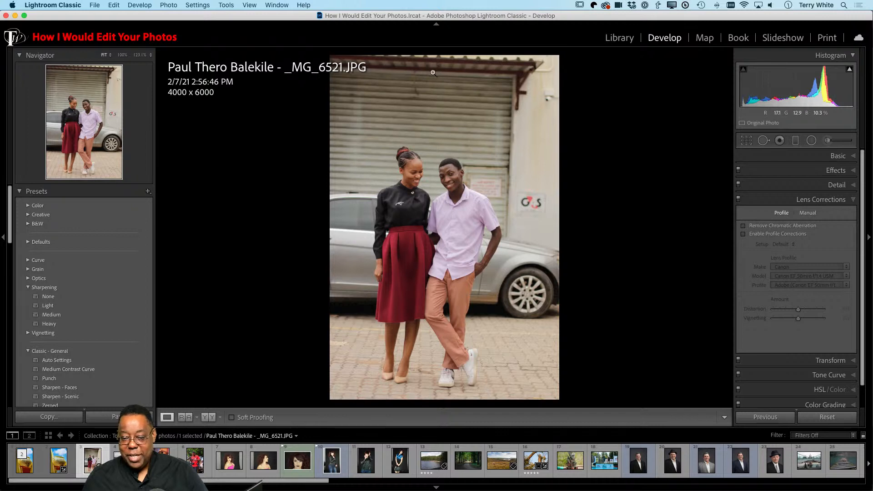
left_click(743, 235)
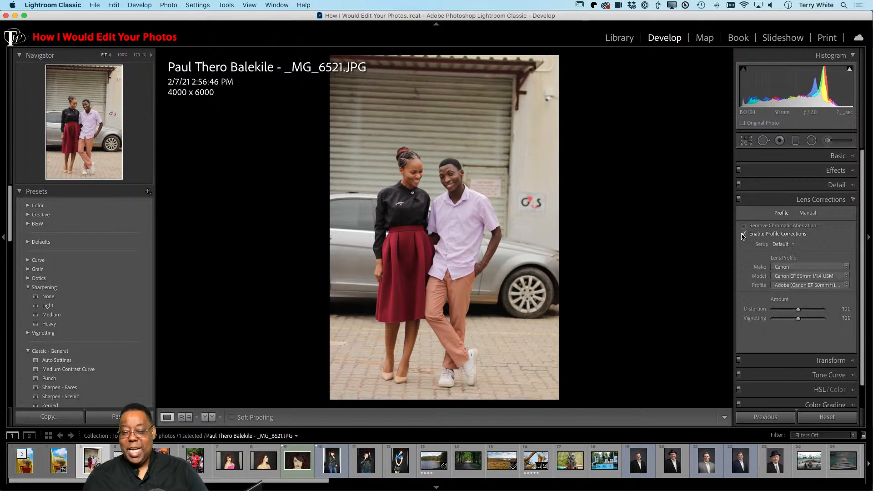
left_click(743, 236)
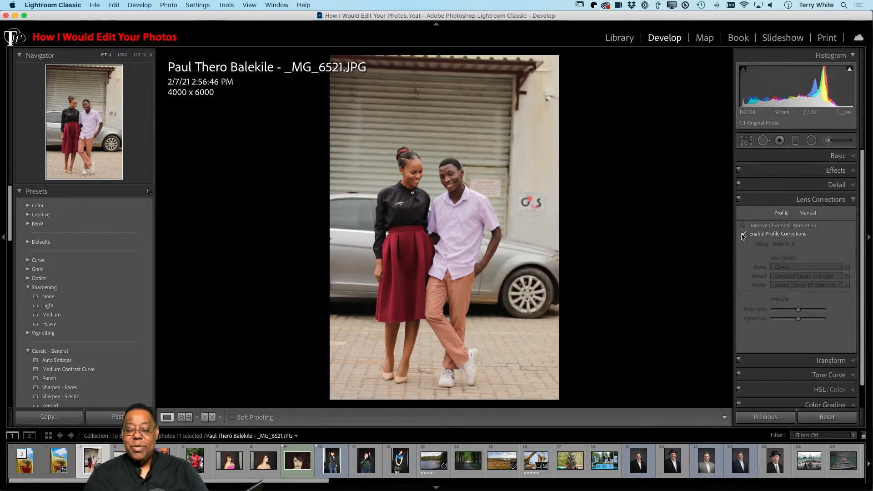
left_click(743, 235)
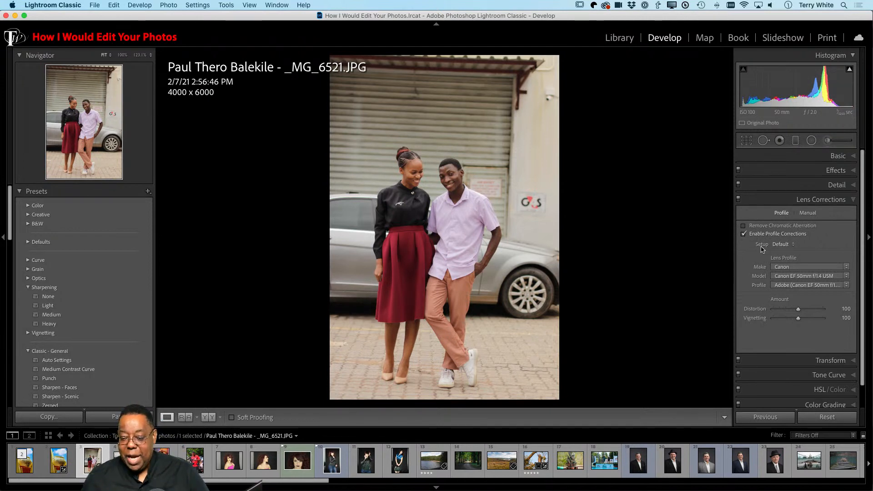
key("alt")
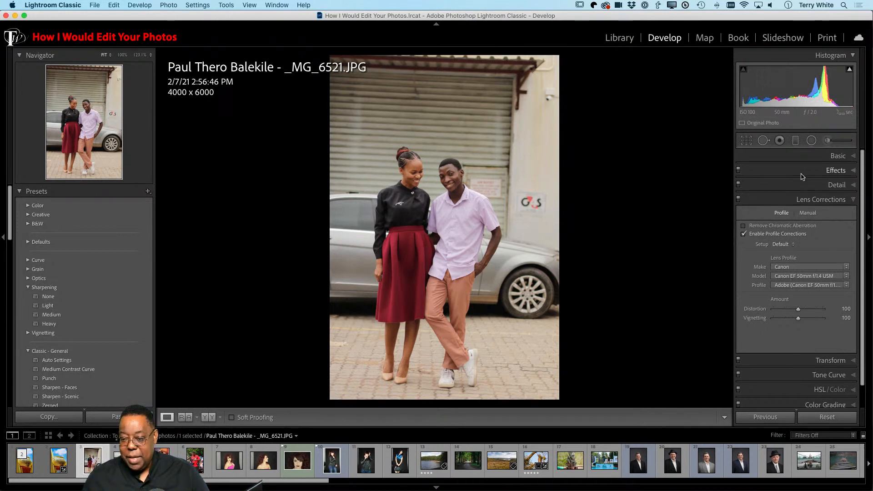
- Apply automatic tone adjustments to the couple's photo, and set its Whites to -65 and Blacks to +5
mouse_move(852, 69)
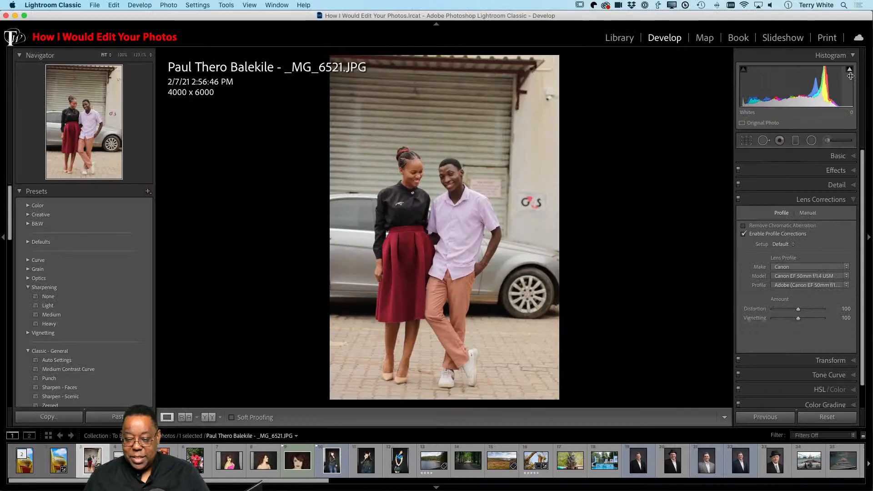
left_click(819, 157)
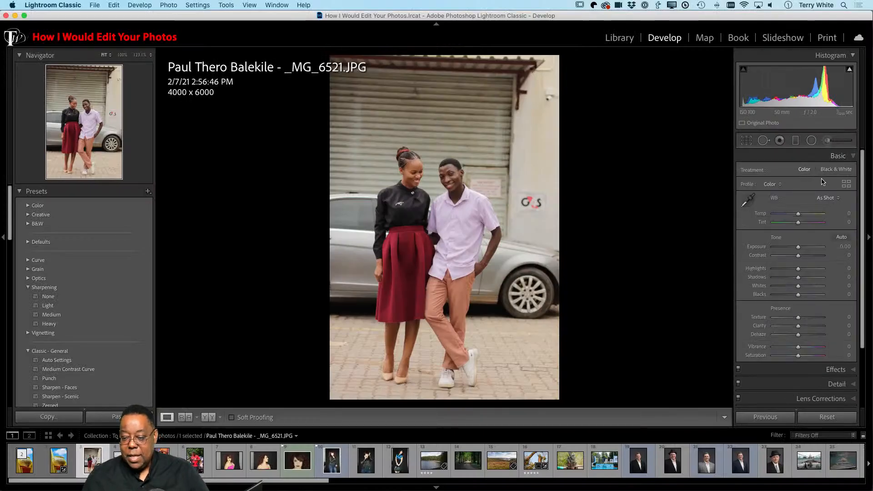
left_click(779, 186)
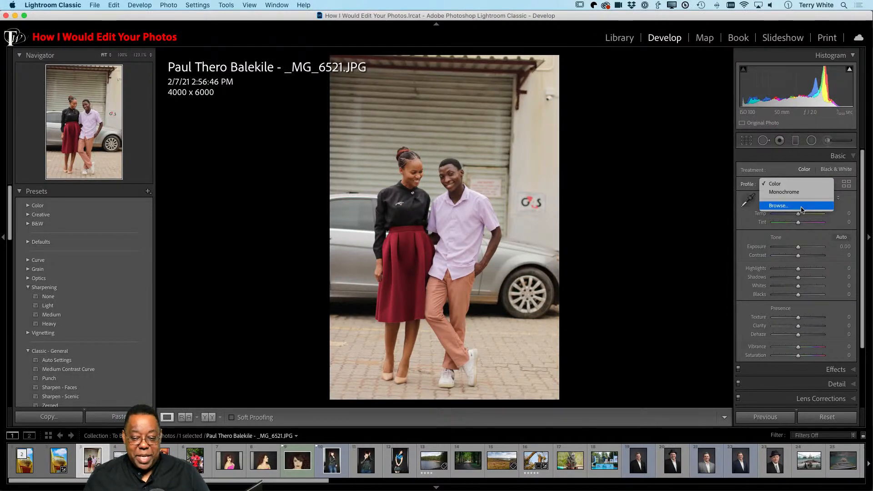
left_click(792, 170)
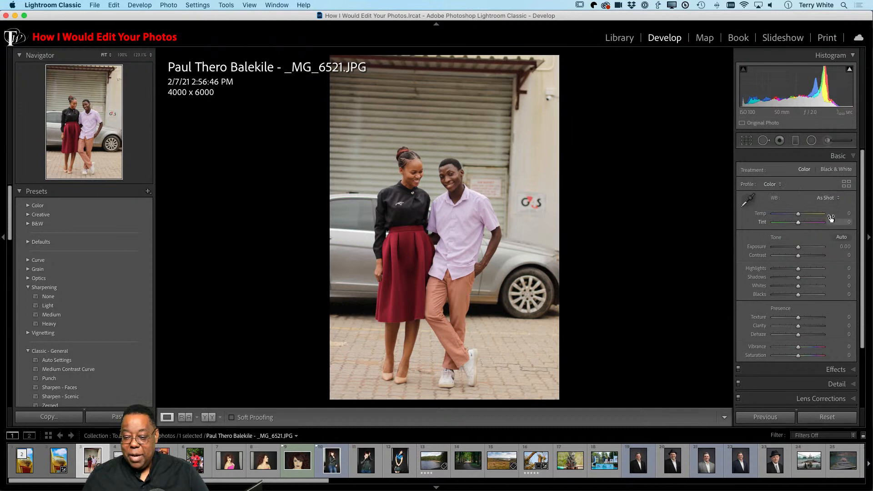
left_click(841, 237)
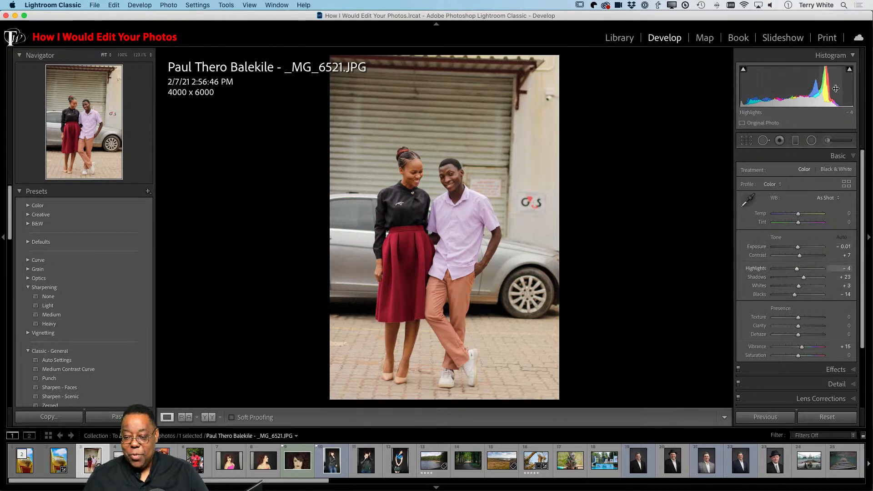
left_click_drag(847, 91, 811, 91)
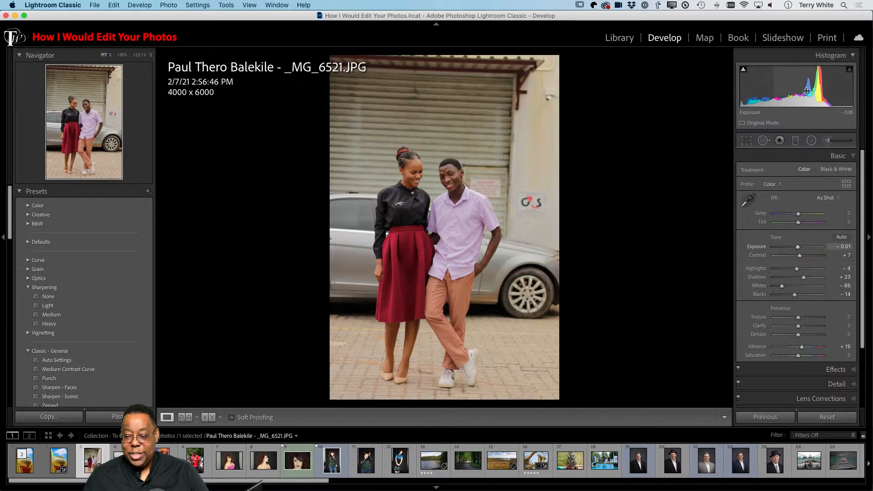
left_click_drag(744, 94, 751, 93)
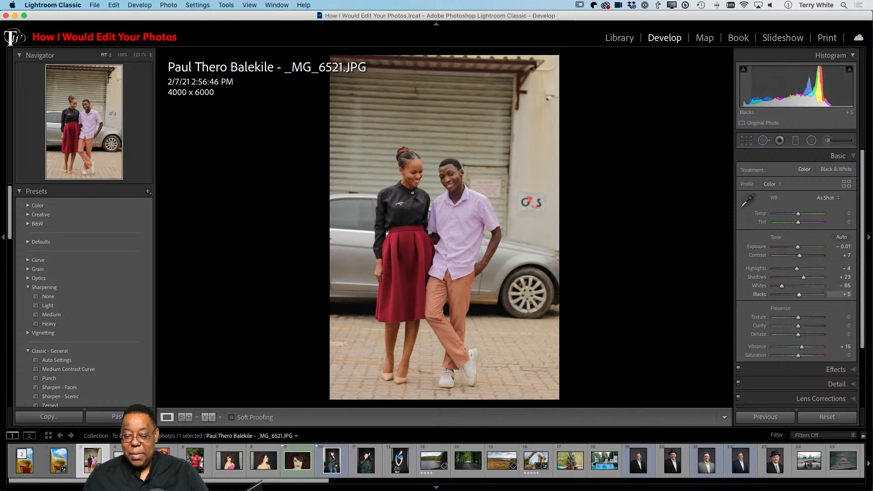
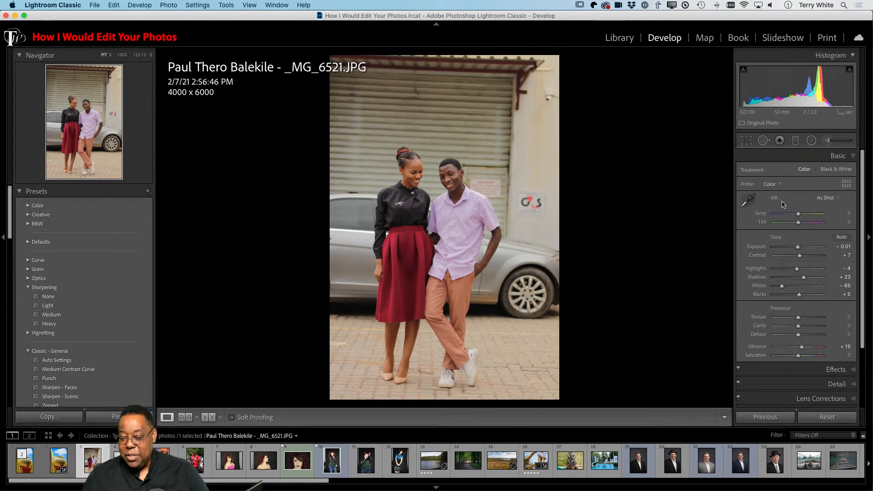
- Straighten the couple's photo with the Crop & Straighten tool along the ground line beneath the car, rotating it about -2.20 degrees
left_click(747, 142)
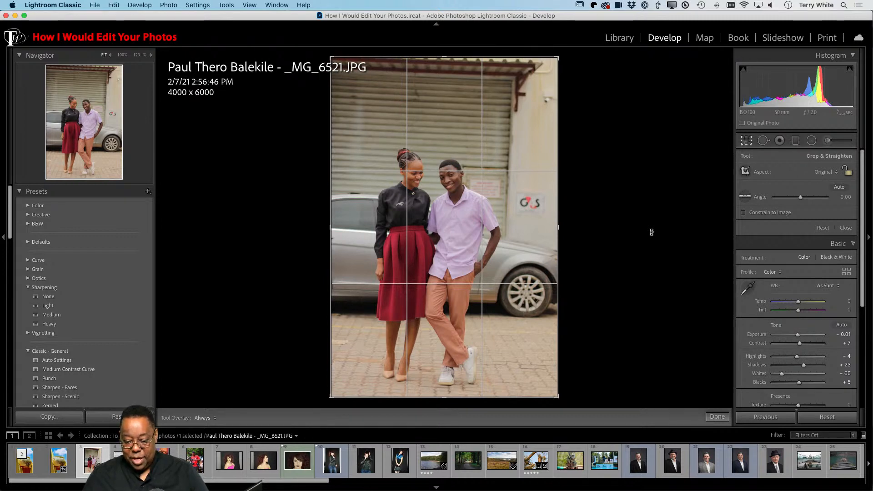
left_click(744, 198)
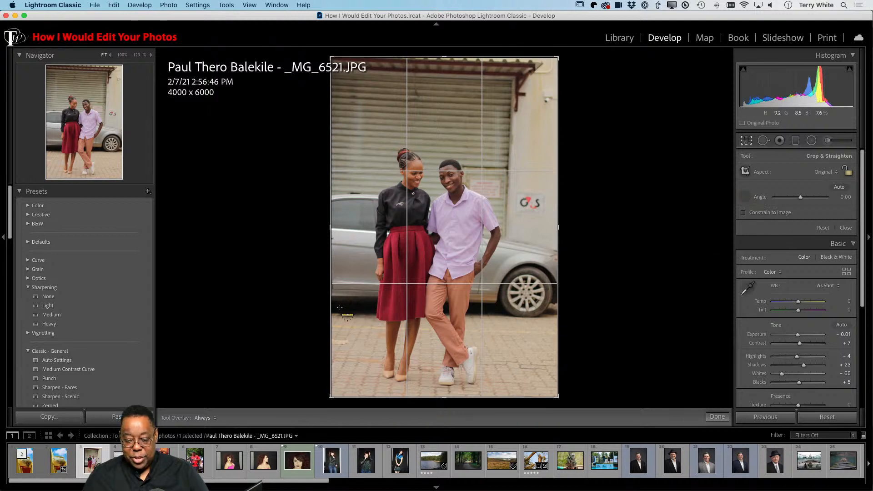
left_click_drag(331, 298, 558, 306)
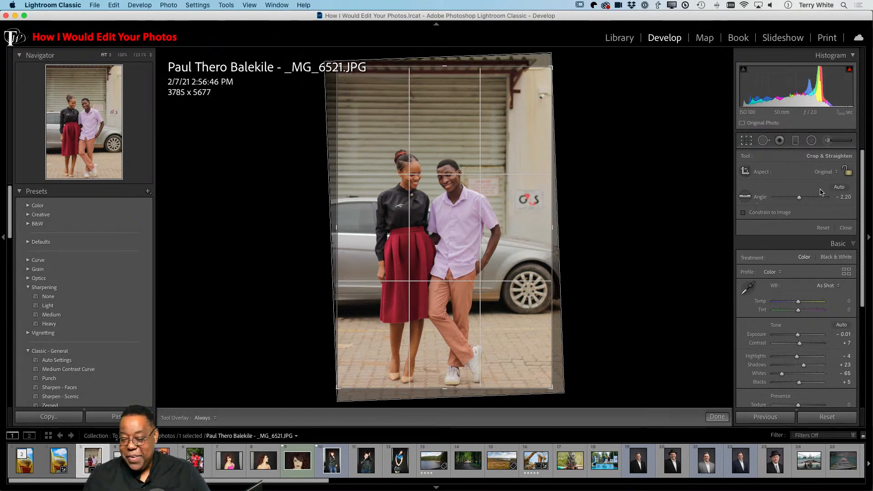
- Crop the couple's photo to the 4 x 5 / 8 x 10 ratio, keeping their feet in frame, at about 3602 x 4502 pixels
left_click(823, 172)
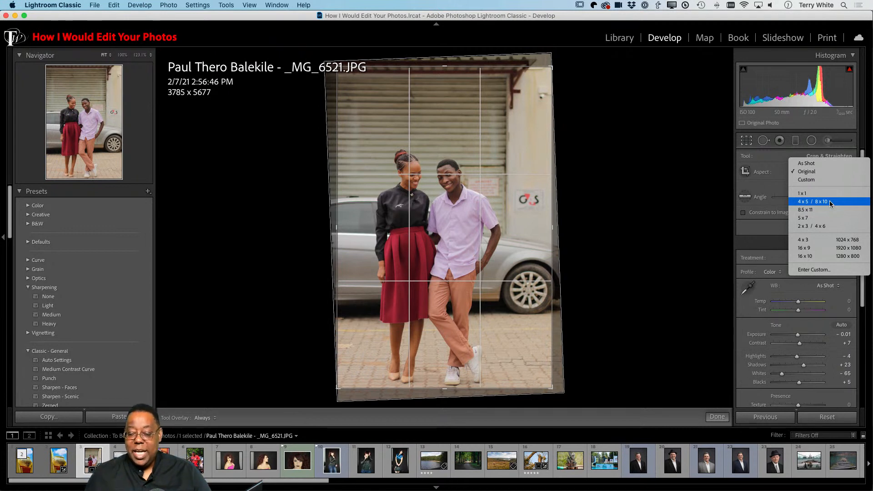
left_click(830, 201)
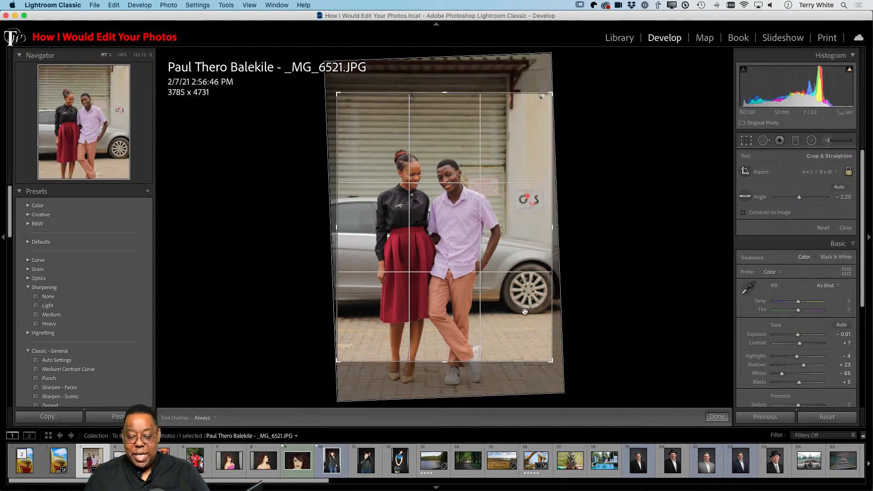
left_click_drag(487, 285, 488, 252)
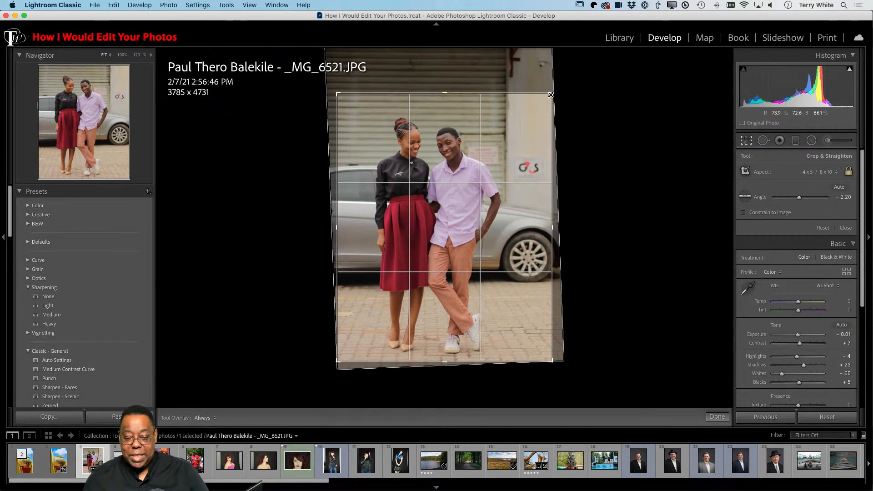
left_click_drag(551, 95, 532, 105)
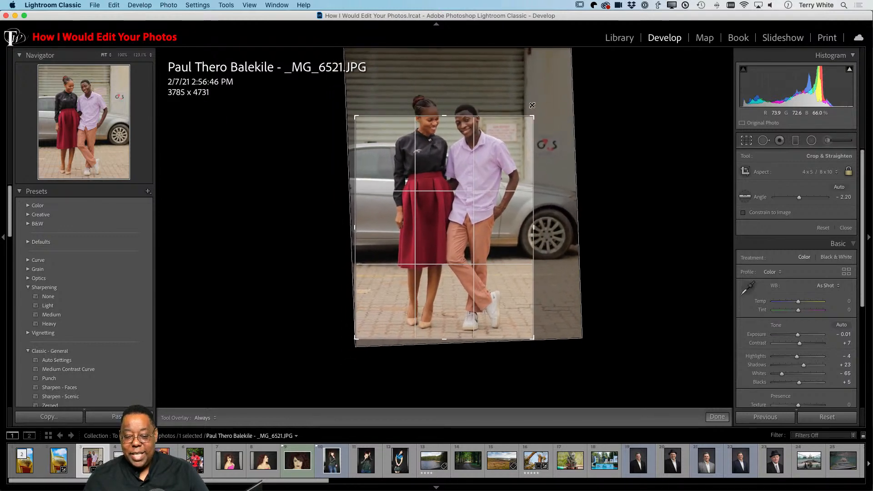
left_click_drag(532, 105, 545, 101)
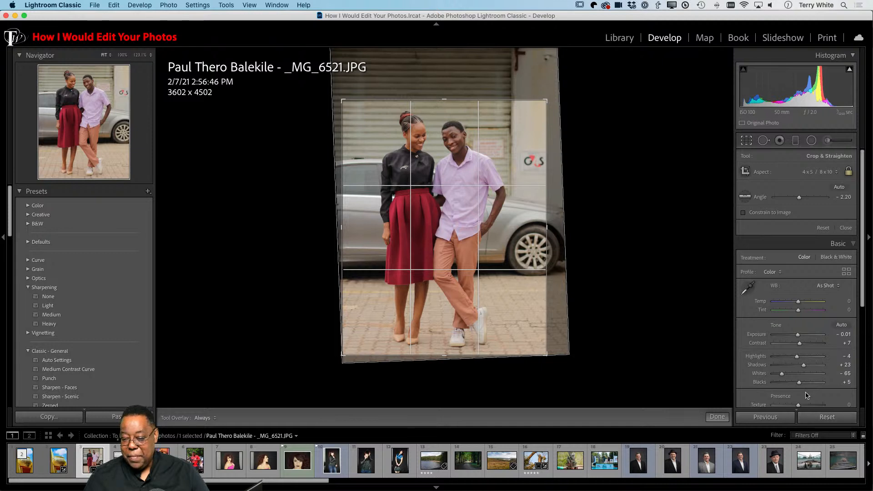
left_click(746, 141)
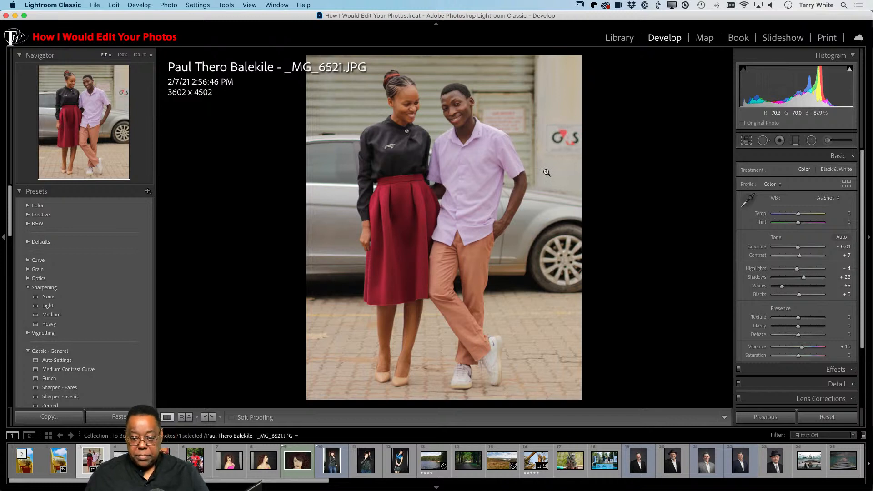
- Reframe the crop so the couple stands left of centre, and tighten it to about 3465 x 4331 pixels
key("r")
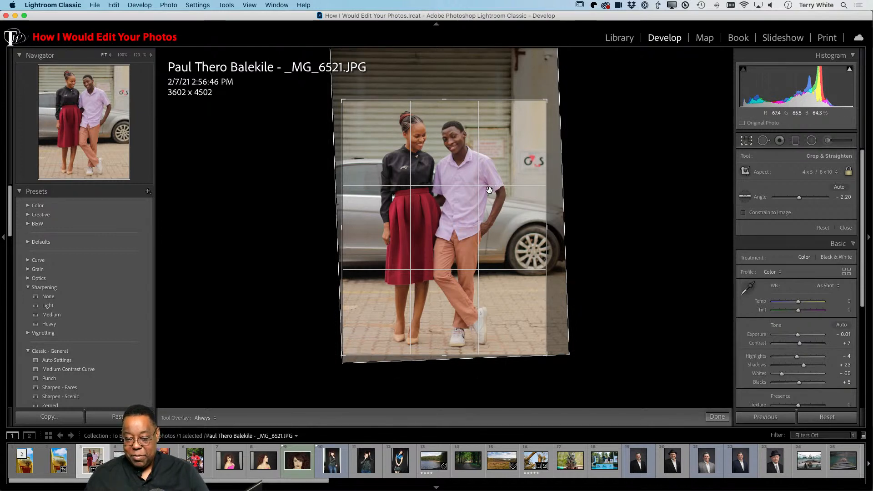
left_click_drag(489, 189, 469, 191)
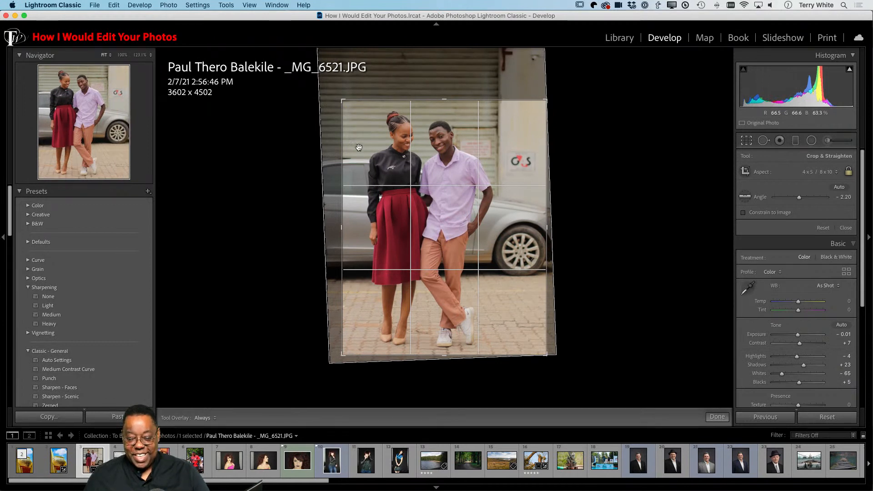
left_click_drag(343, 101, 346, 104)
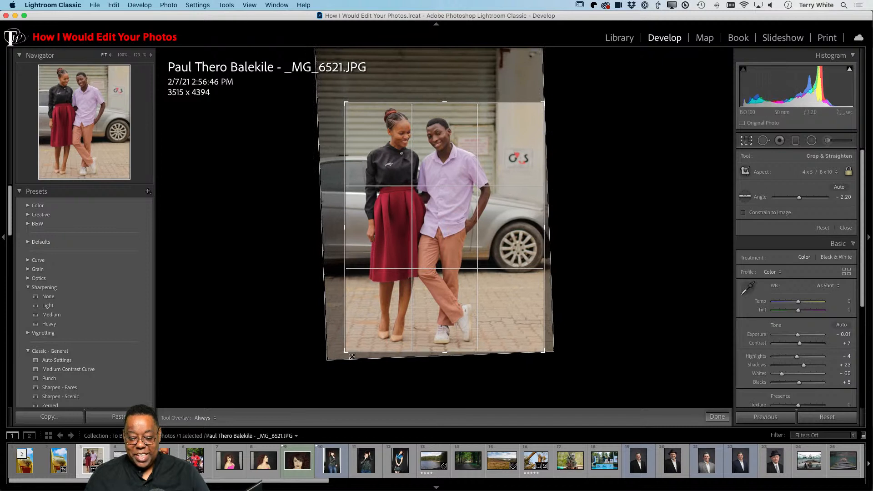
left_click_drag(345, 355, 347, 356)
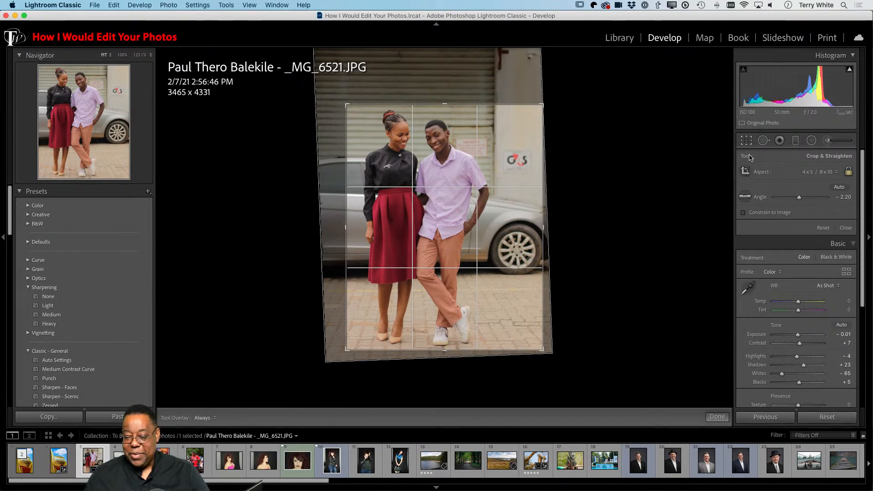
left_click(746, 141)
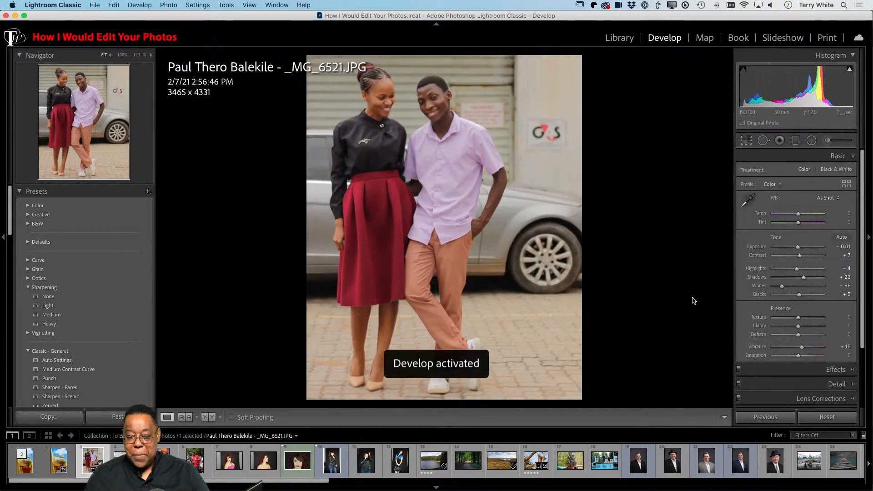
- Examine the couple's faces at 100% for sharpness and show the photo's Detail sharpening settings
left_click(431, 105)
left_click_drag(508, 146, 490, 217)
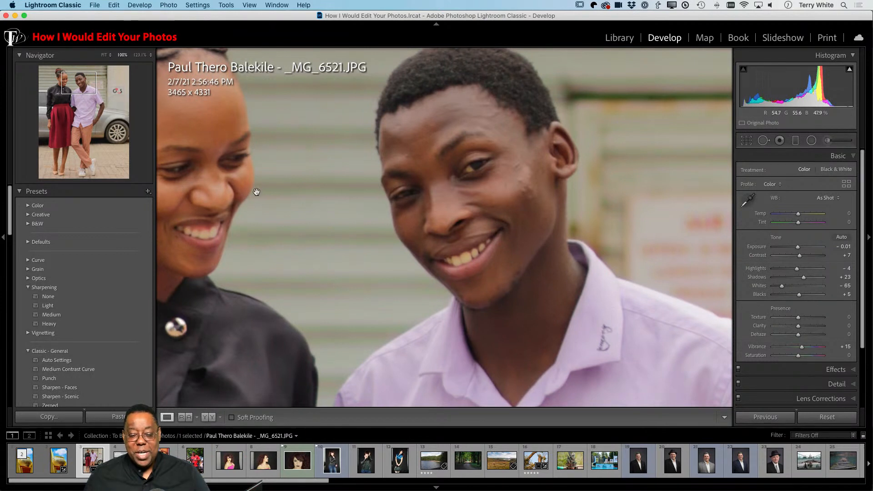
left_click_drag(254, 193, 372, 195)
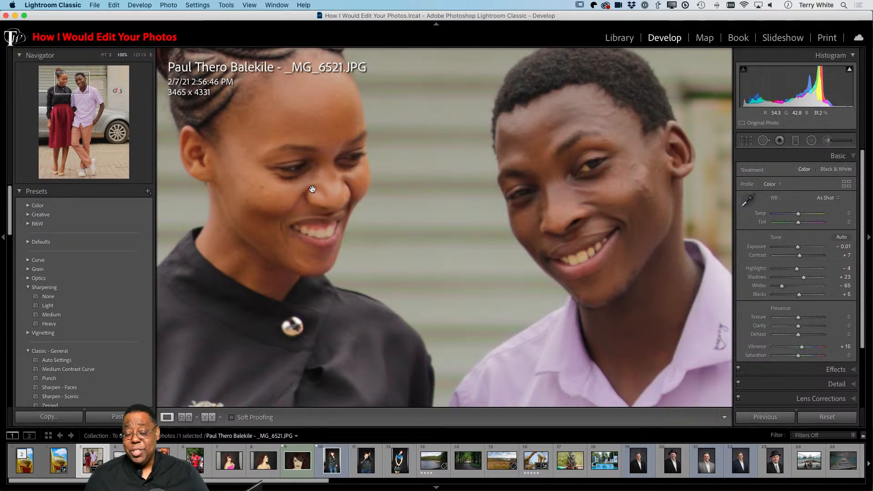
scroll(781, 327, "down", 5)
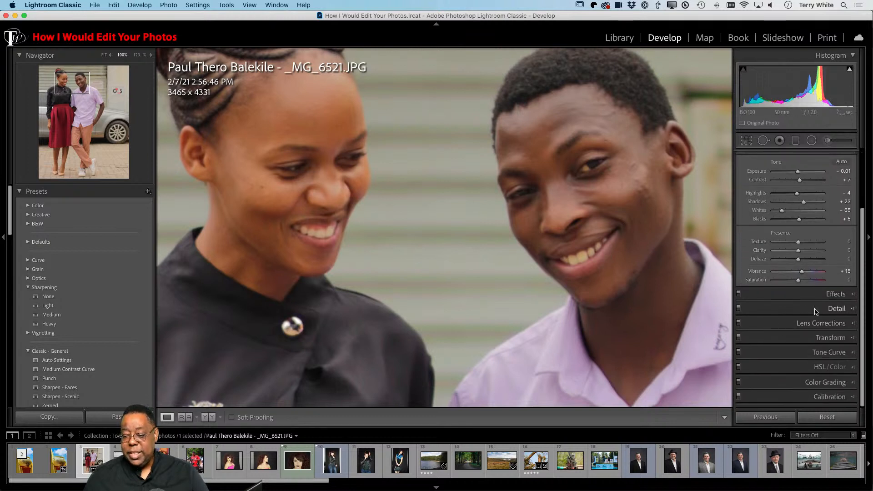
left_click(836, 308)
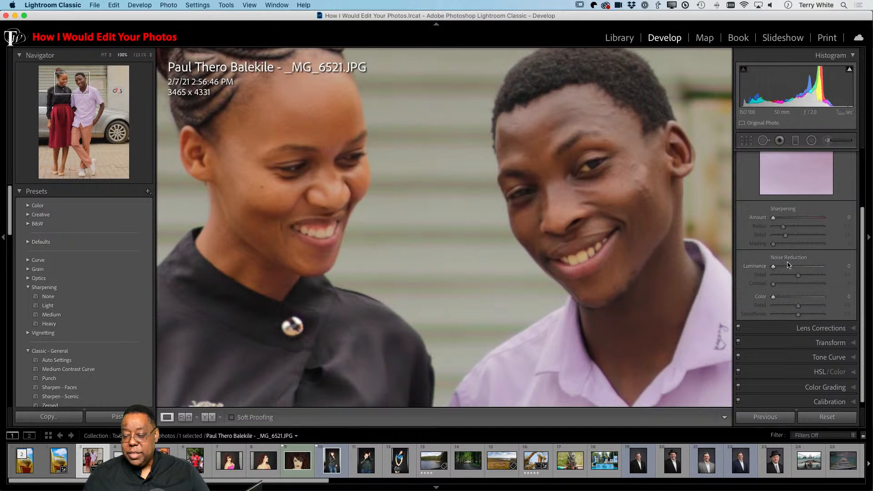
scroll(789, 265, "up", 2)
scroll(788, 265, "up", 2)
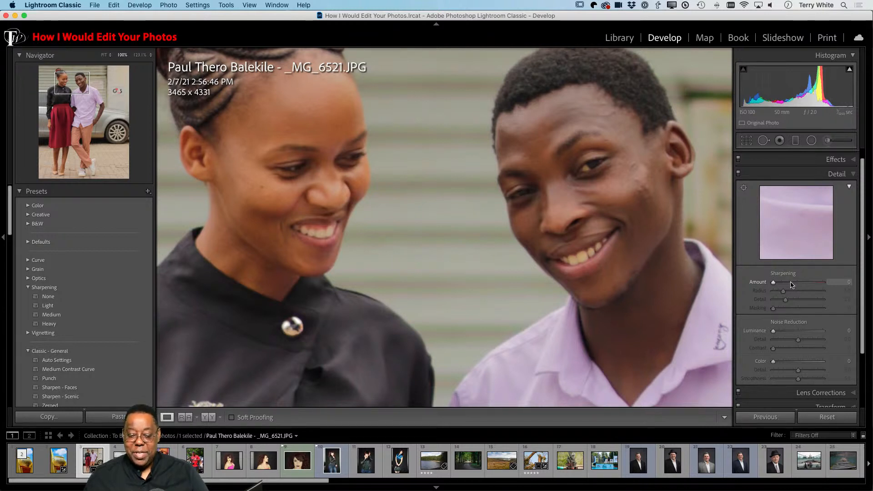
- Look through the develop presets and the preset groups in Manage Presets, leaving without saving
scroll(107, 315, "down", 5)
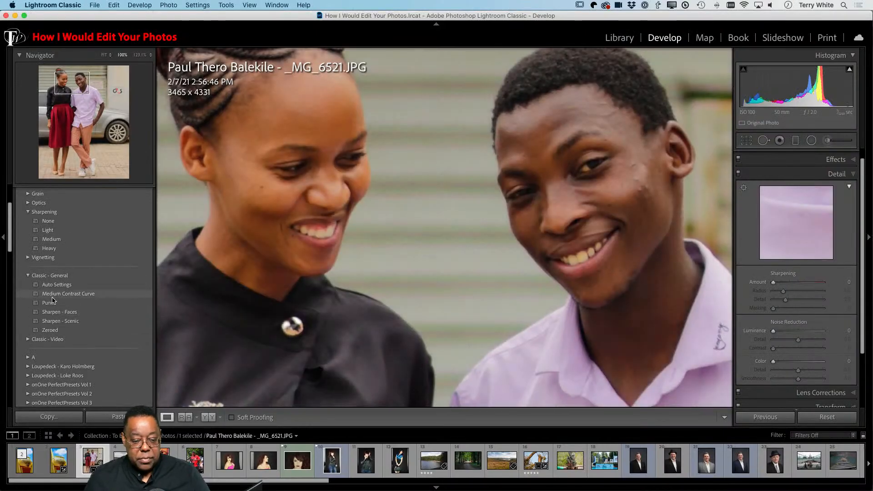
scroll(52, 301, "up", 5)
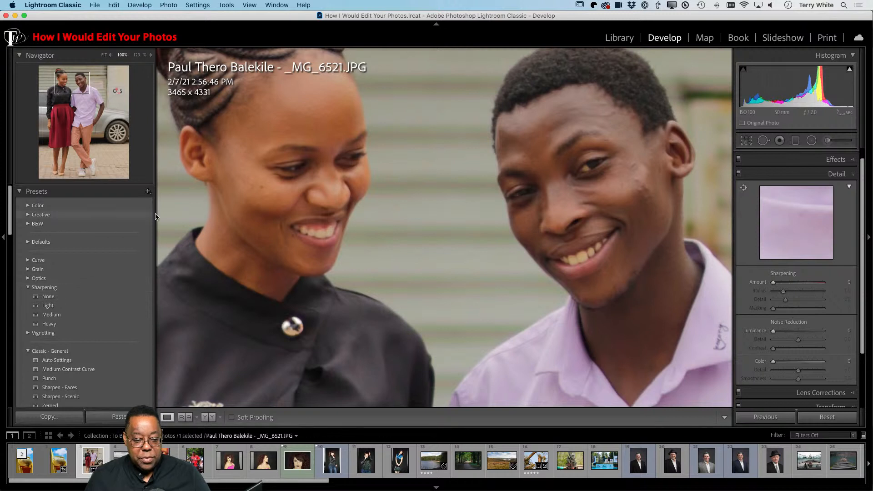
scroll(86, 279, "down", 3)
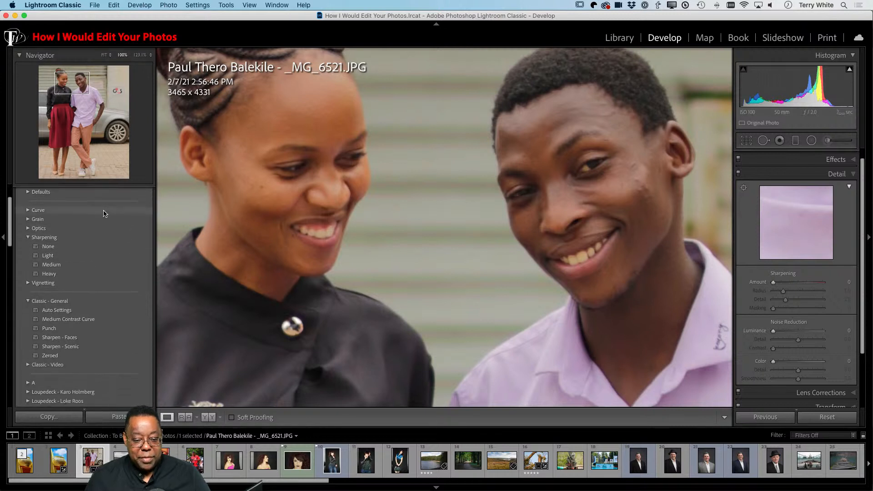
scroll(104, 214, "up", 3)
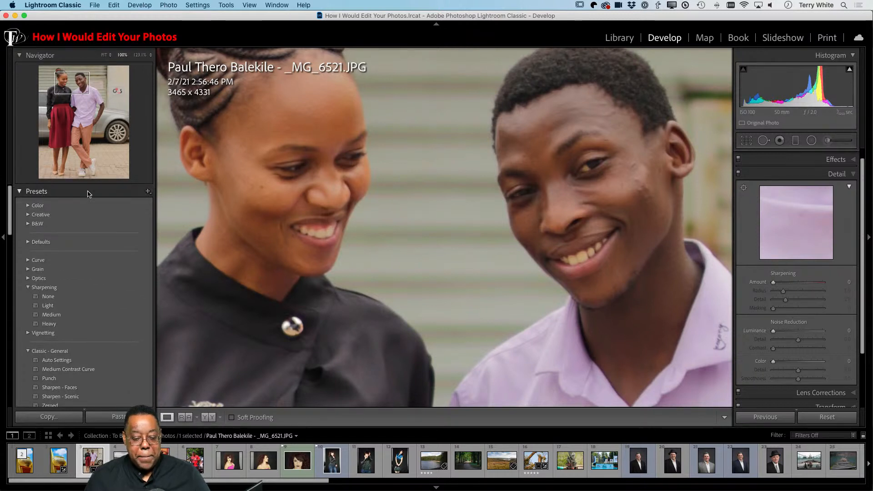
left_click(148, 192)
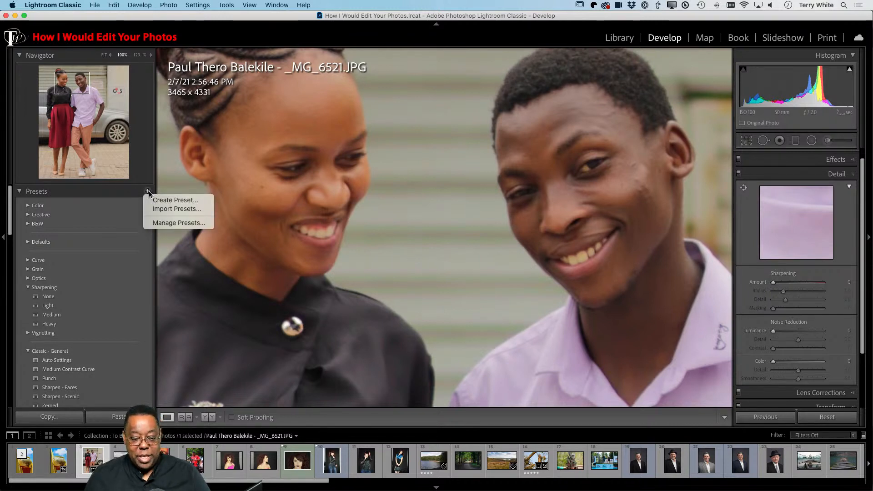
left_click(160, 222)
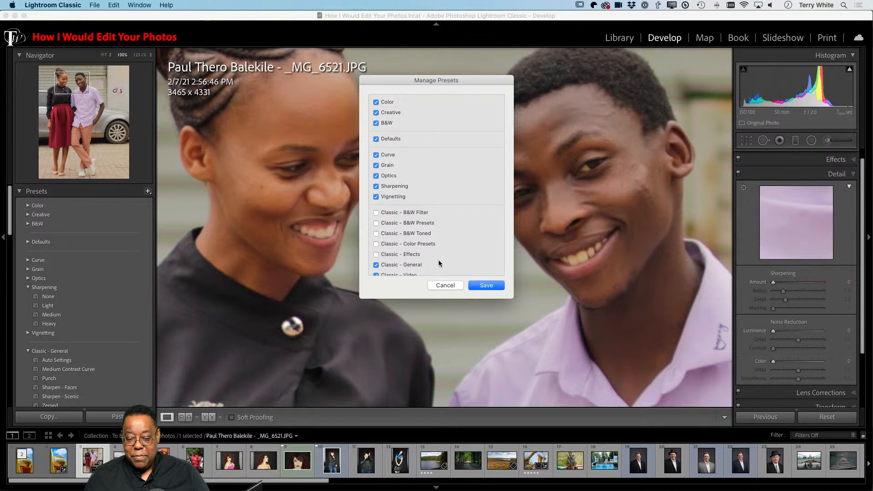
scroll(416, 230, "down", 5)
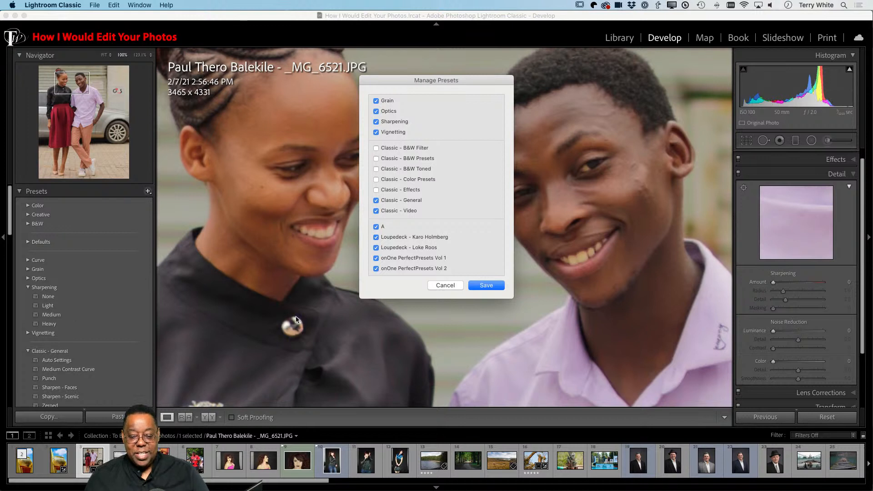
left_click(448, 286)
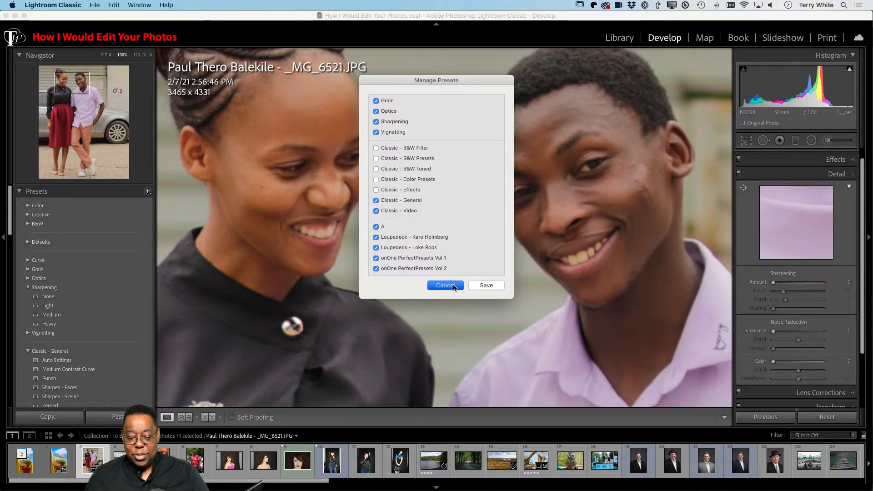
- Try the Heavy sharpening preset on the couple's photo and undo it
scroll(93, 291, "down", 2)
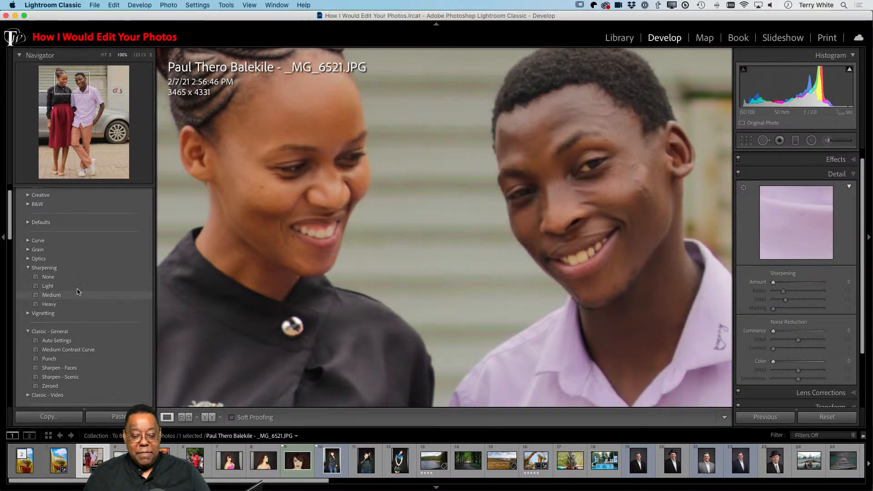
scroll(82, 293, "up", 2)
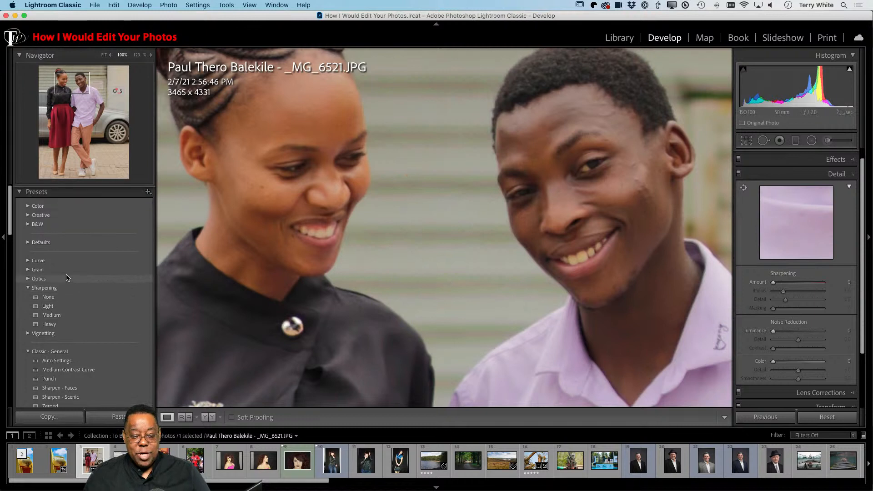
left_click(50, 324)
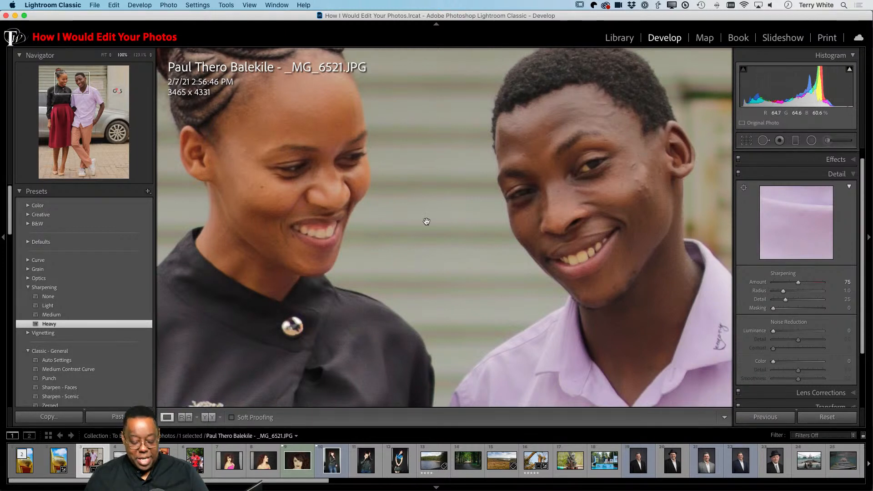
key("super+z")
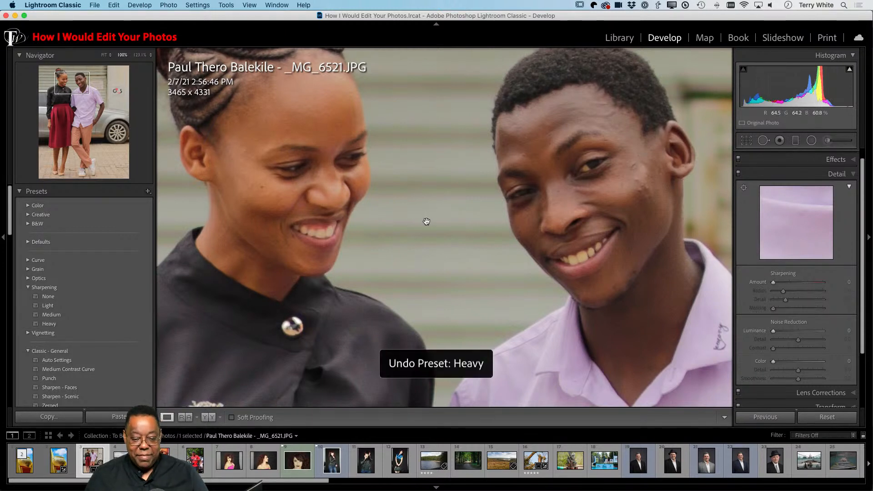
- Apply the Sharpen - Faces preset from Classic - General to the couple's photo
scroll(102, 331, "down", 3)
scroll(105, 331, "down", 1)
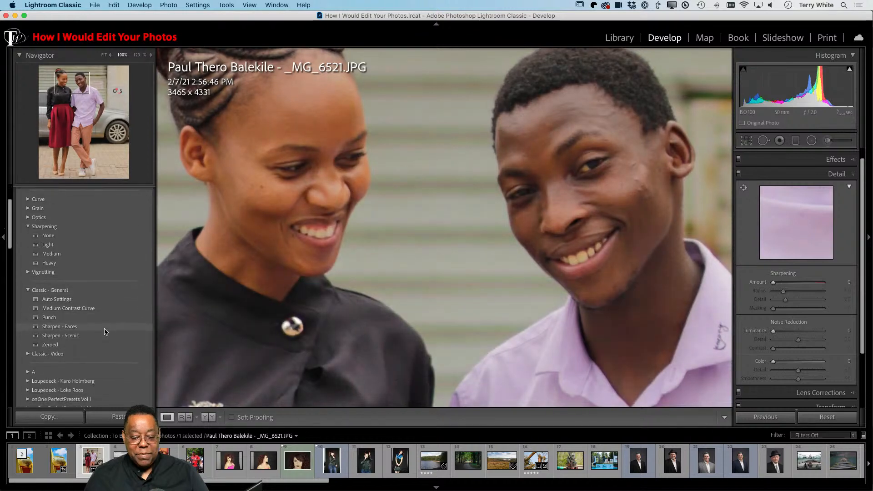
left_click(73, 327)
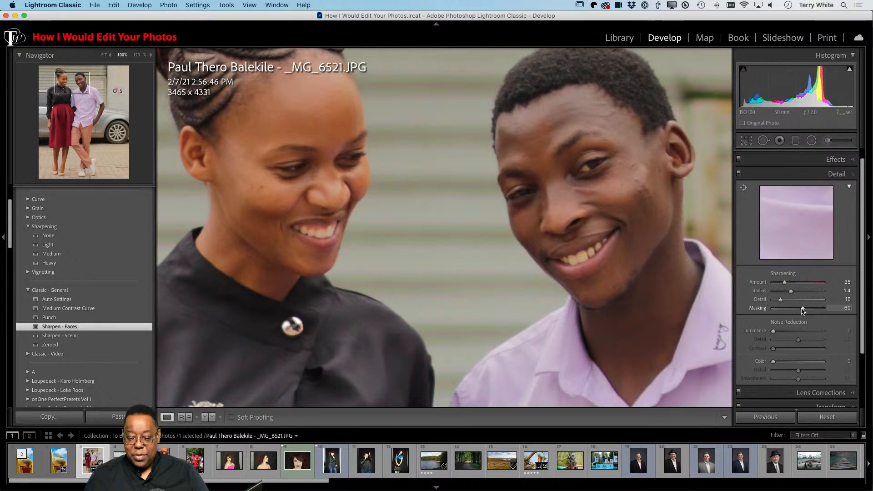
- Preview the sharpening mask on the couple's photo at different strengths and set the Masking to 65
left_click(803, 309, "alt")
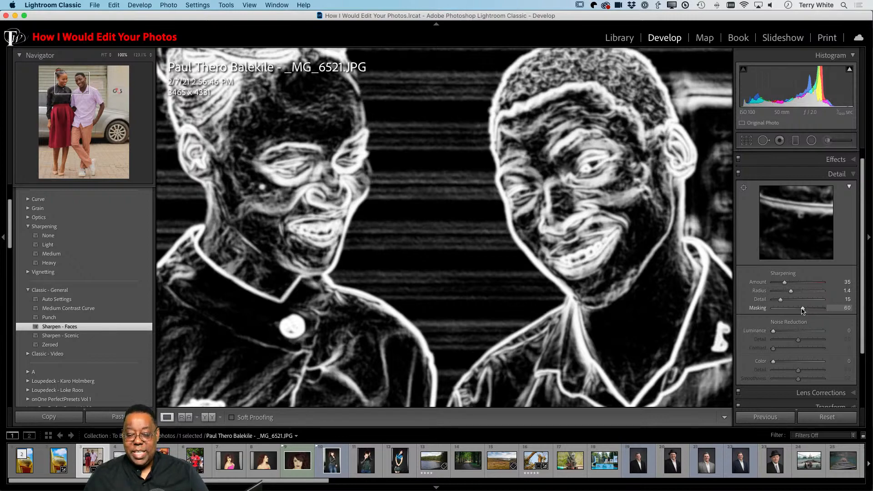
left_click_drag(803, 311, 766, 318)
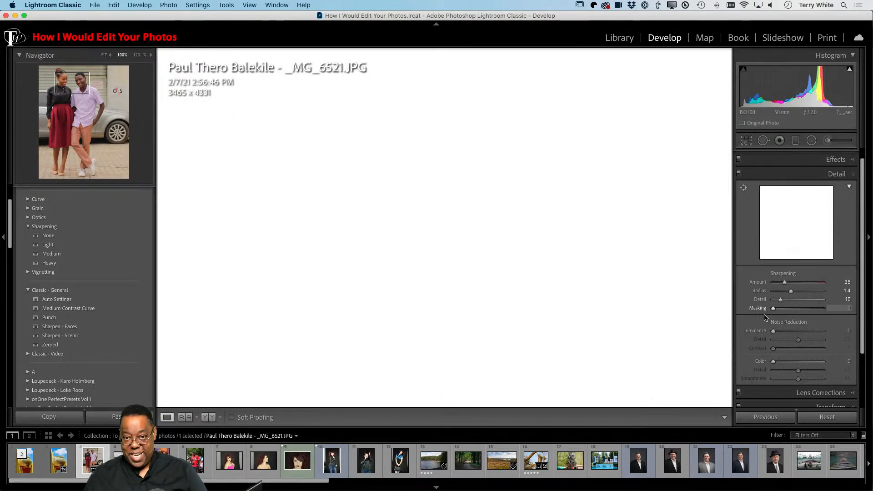
left_click_drag(766, 317, 820, 312)
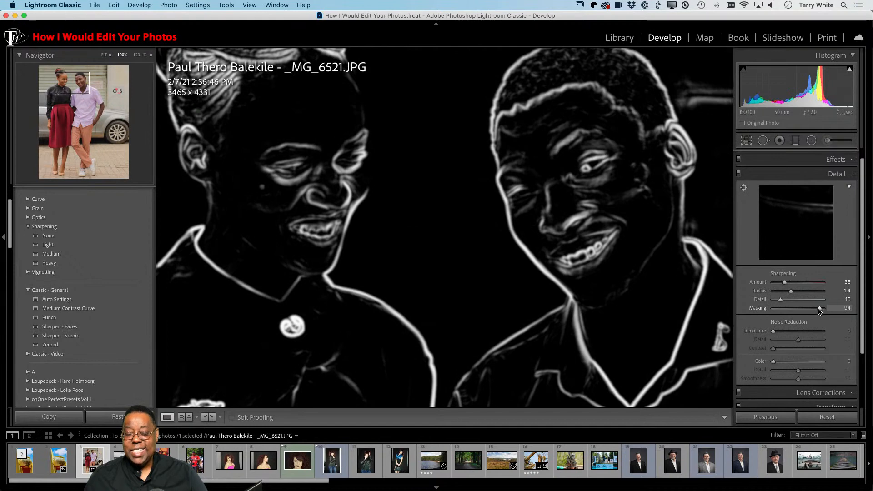
mouse_move(820, 310)
left_mouse_down()
mouse_move(800, 316)
mouse_move(819, 311)
left_mouse_up()
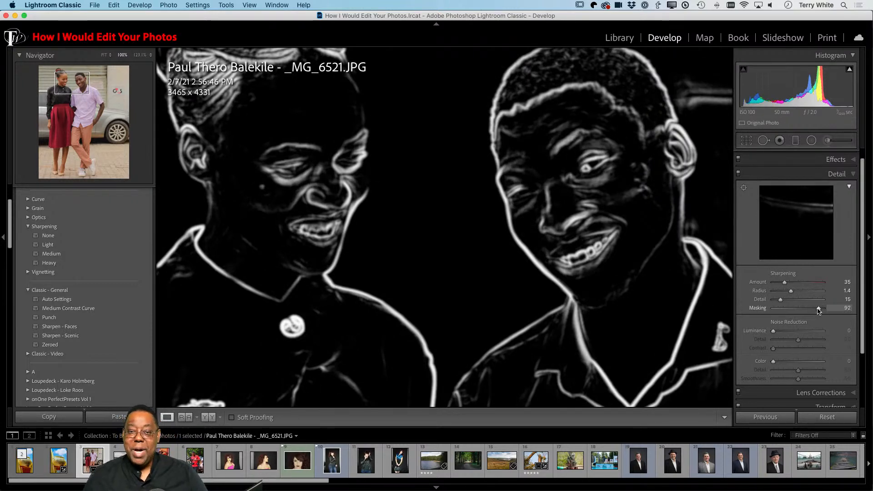
left_click_drag(818, 310, 805, 310)
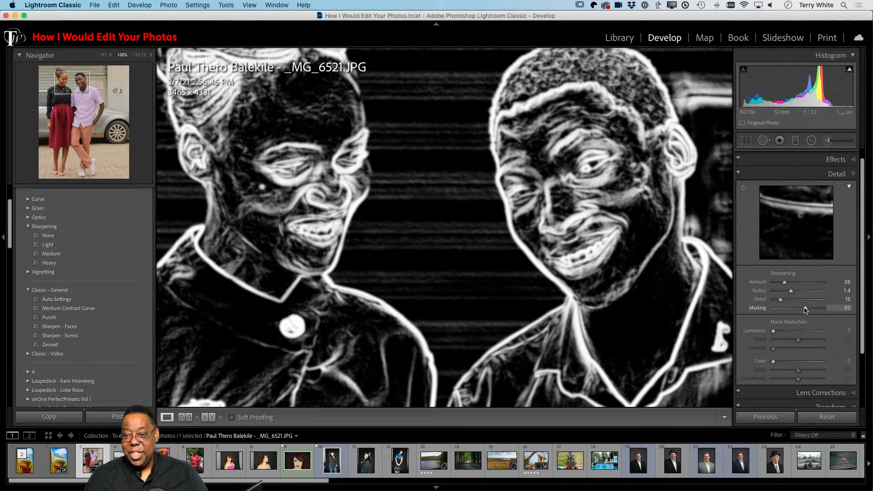
left_click_drag(805, 311, 805, 310)
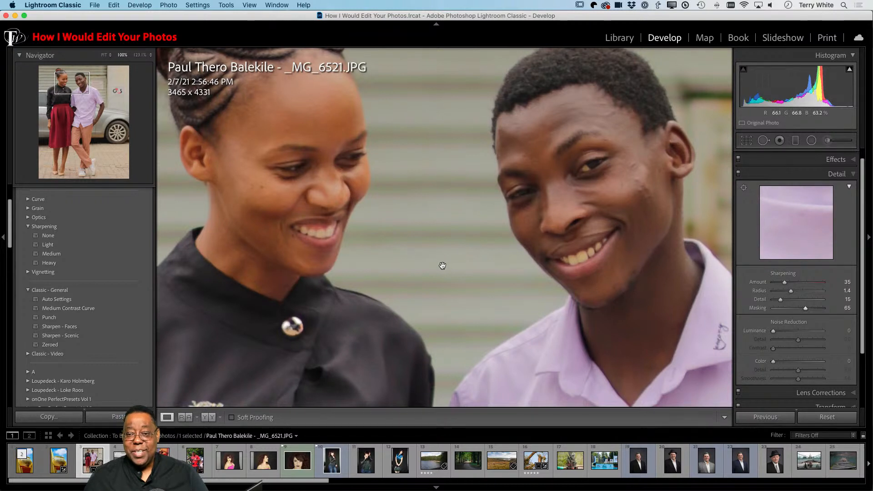
left_click(445, 312)
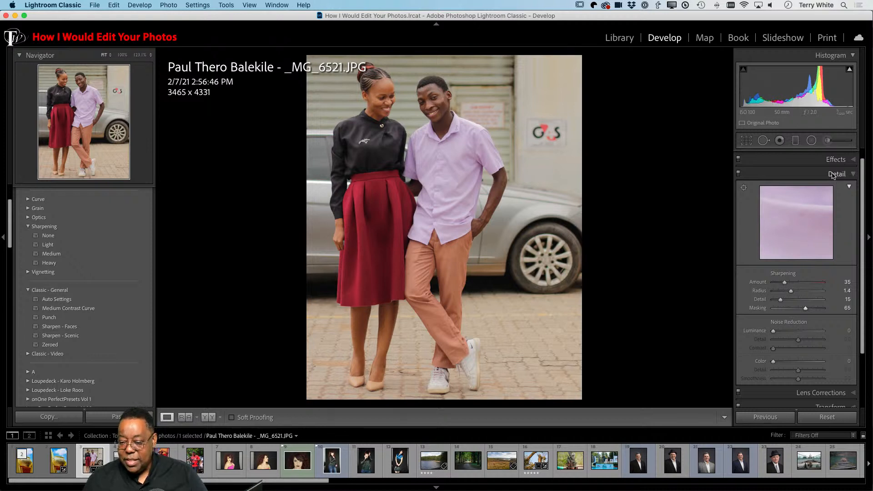
- Check the man's shirt and face up close, then cool the couple's photo by setting the white balance Temp to -4
scroll(832, 160, "up", 2)
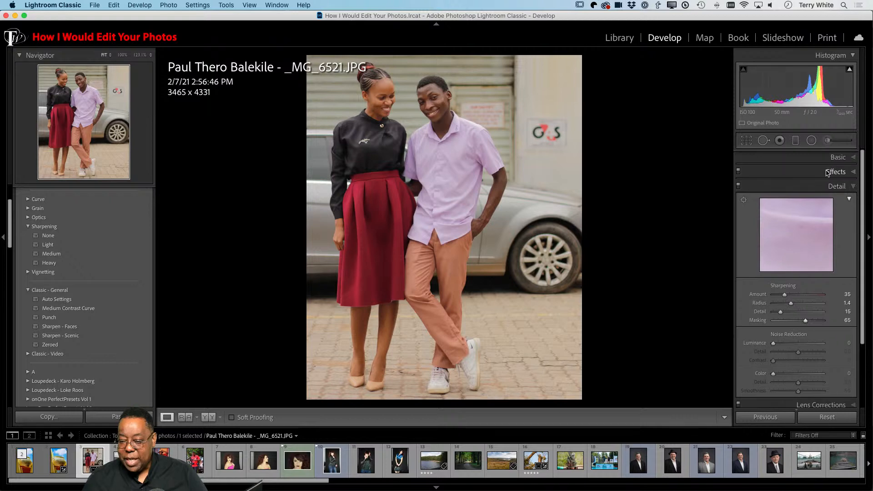
left_click(831, 156)
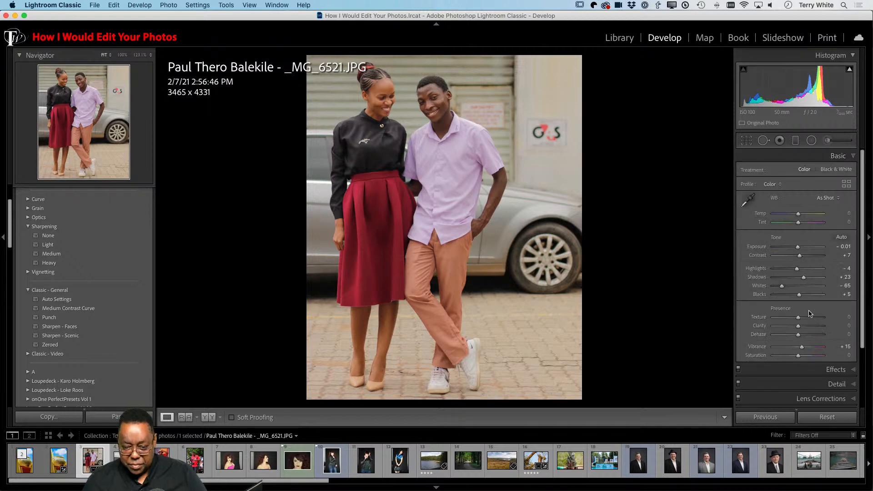
left_click(453, 128)
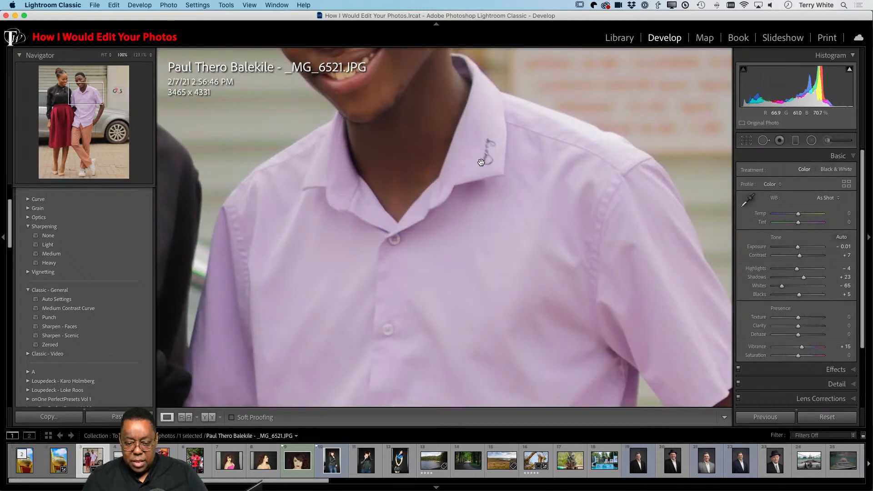
left_click_drag(482, 161, 677, 69)
left_click(653, 202)
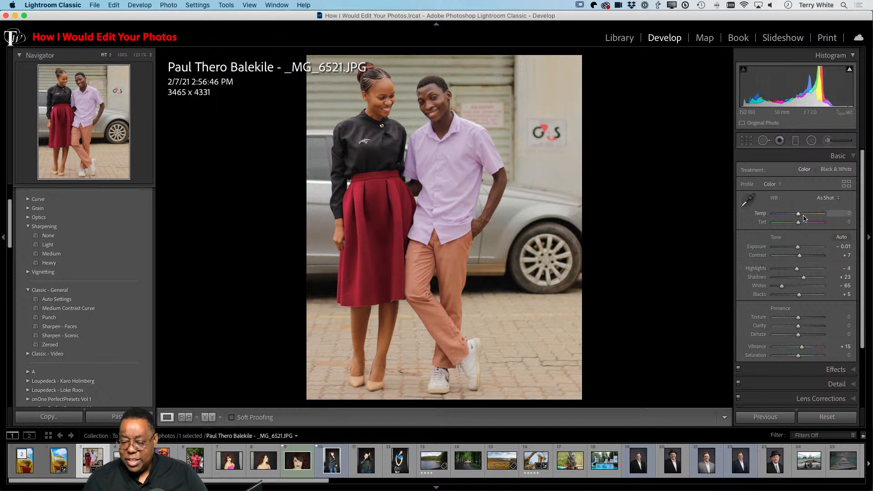
left_click_drag(799, 217, 799, 217)
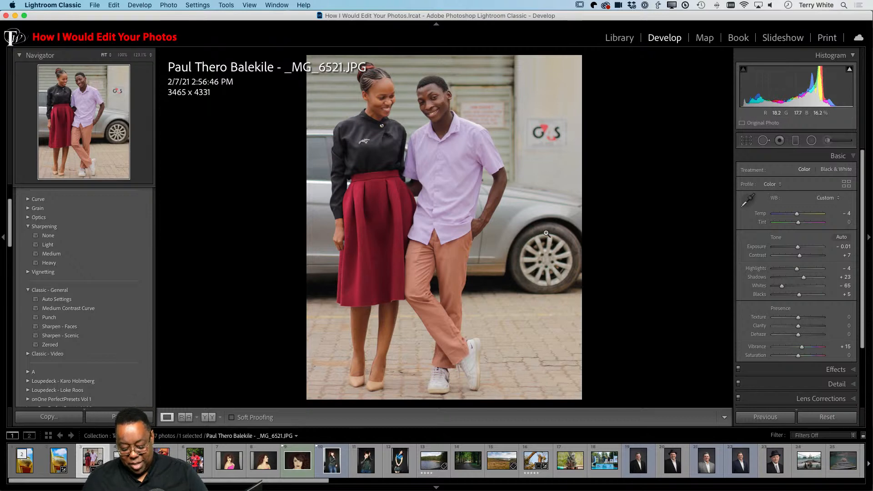
- Open the couple's photo in Photoshop as a copy with Lightroom adjustments and duplicate its Background layer
key("g")
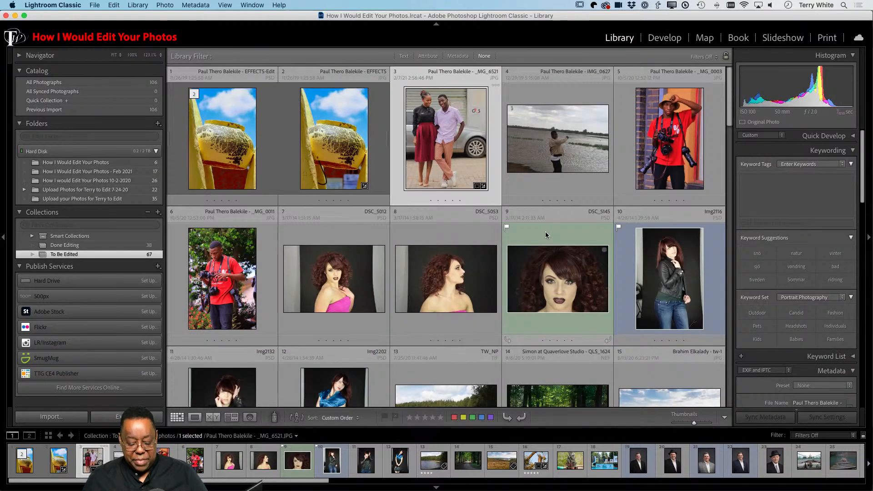
key("super+e")
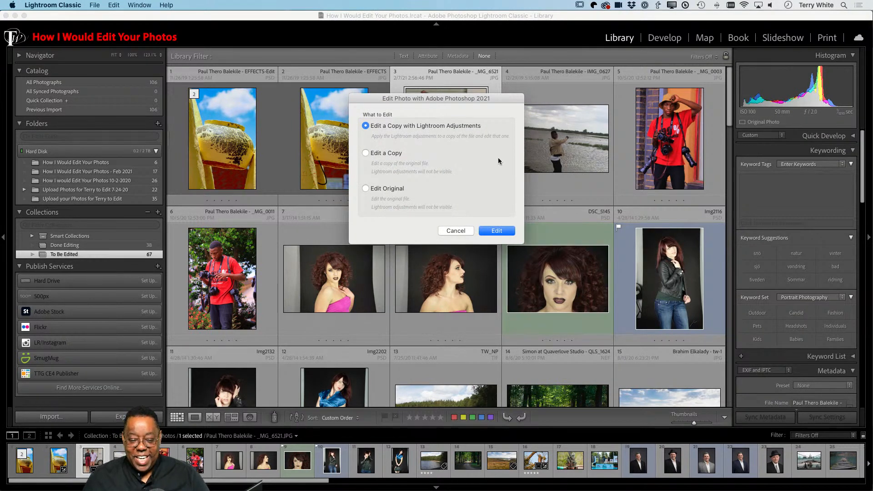
left_click(496, 231)
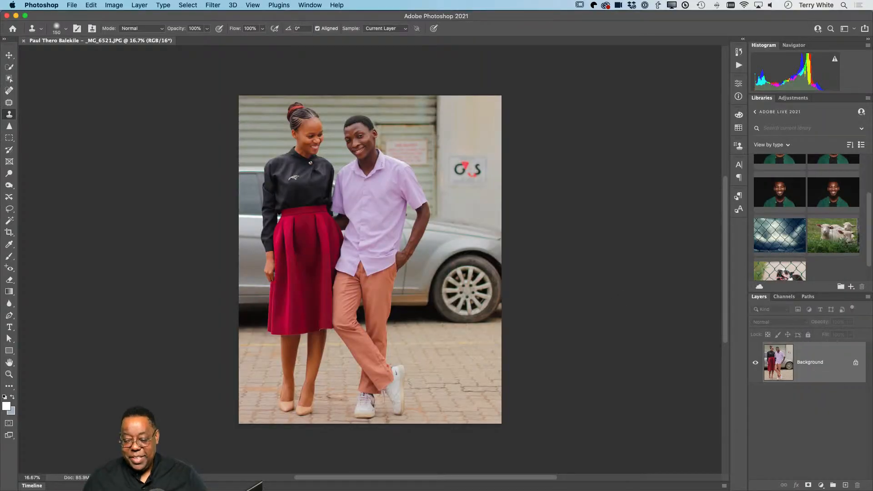
mouse_move(847, 464)
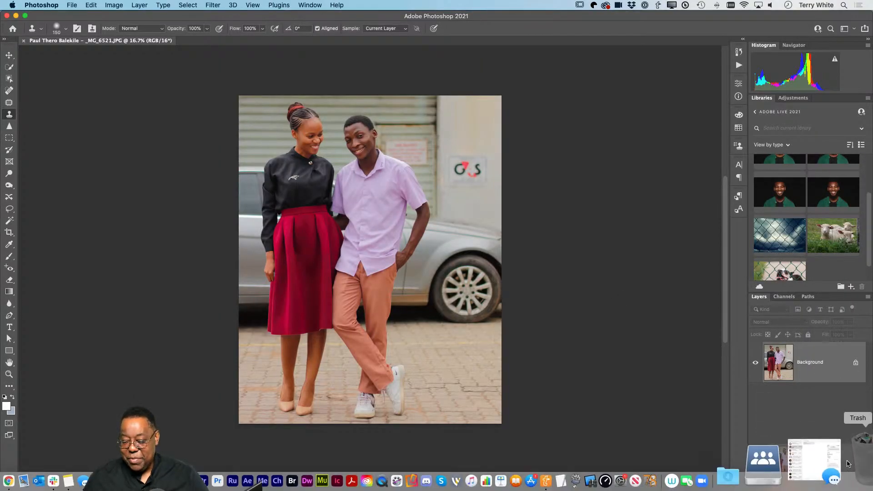
left_click_drag(840, 377, 846, 484)
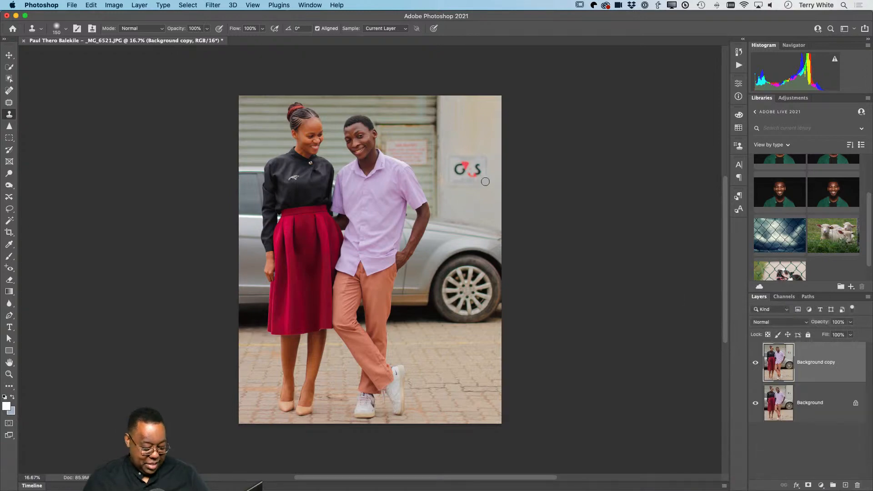
- Remove the G4S sign with the Content-Aware Patch tool using clean wall below it, and patch the leftover smudges
key("z")
left_click_drag(450, 163, 519, 217)
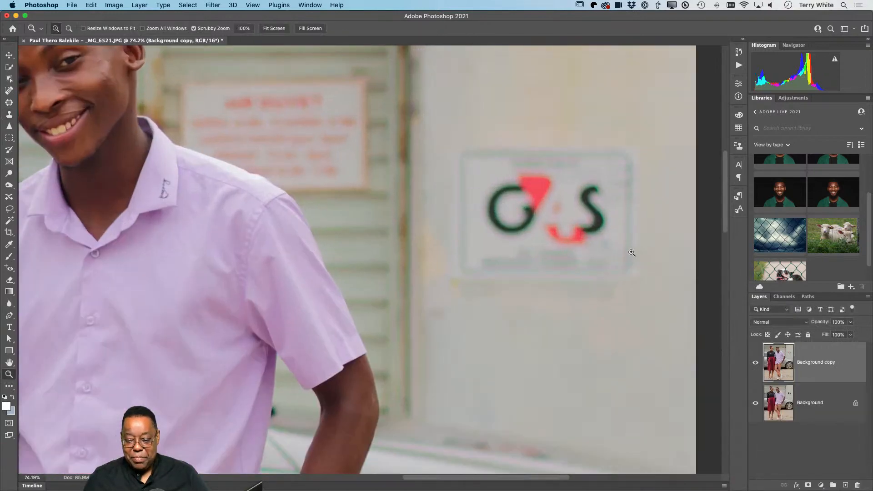
left_click_drag(631, 252, 522, 257)
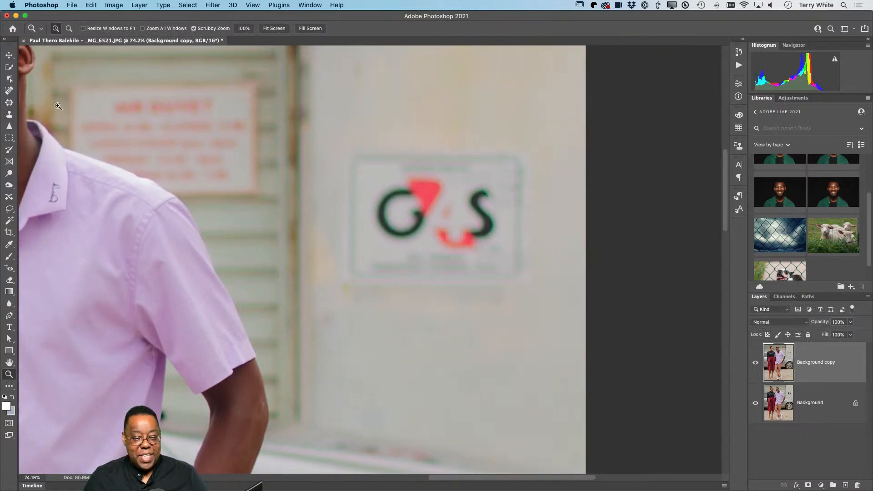
left_click(10, 103)
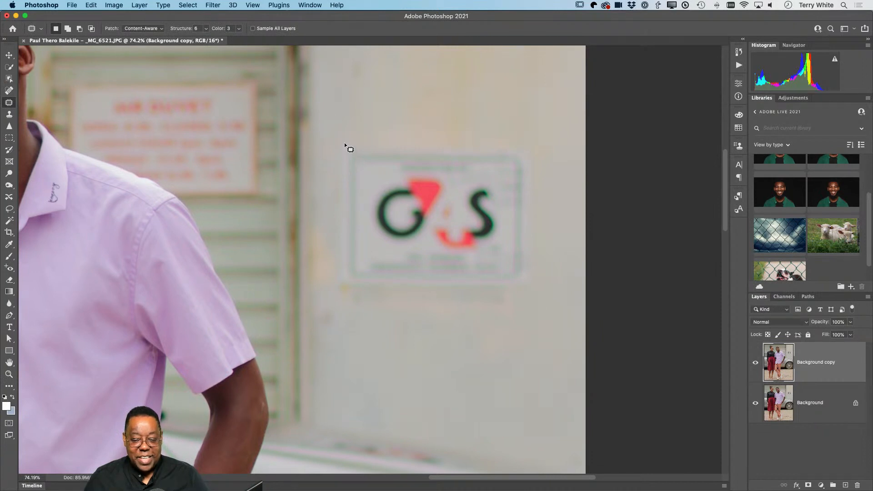
mouse_move(344, 144)
left_mouse_down()
mouse_move(333, 222)
mouse_move(342, 308)
left_mouse_up()
mouse_move(452, 322)
left_mouse_down()
mouse_move(518, 320)
mouse_move(546, 303)
mouse_move(532, 148)
left_mouse_up()
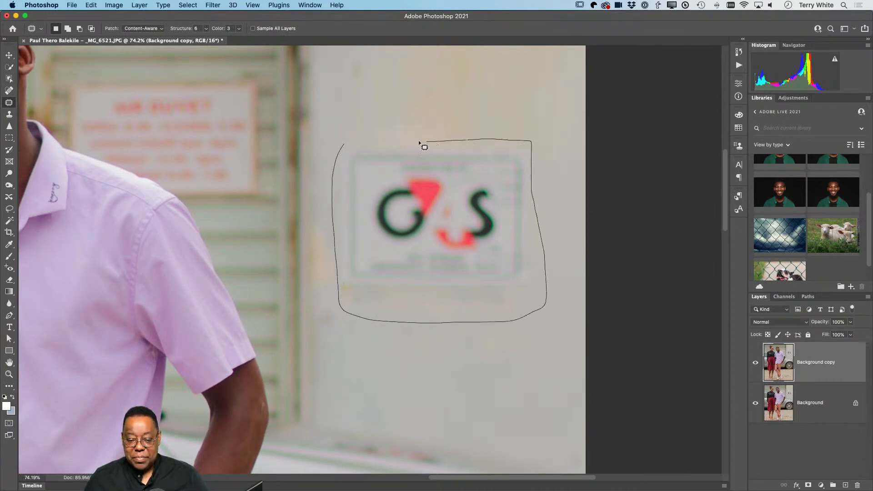
left_click_drag(361, 145, 345, 145)
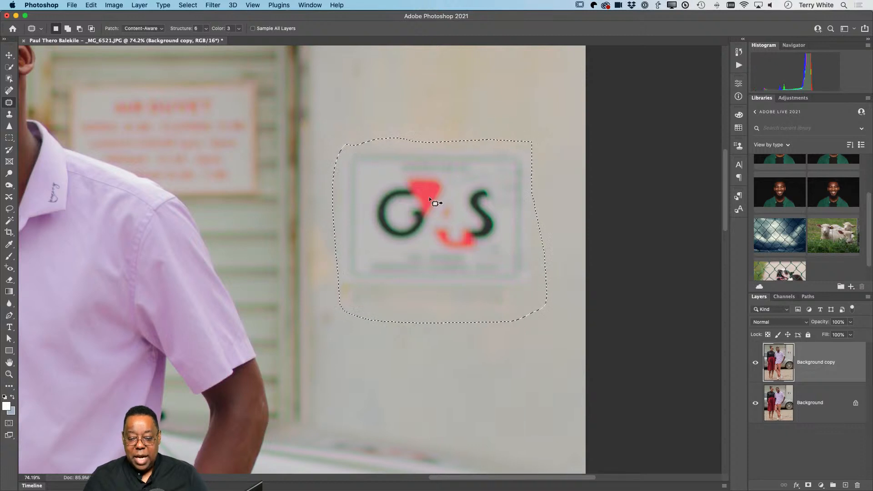
left_click_drag(430, 194, 442, 315)
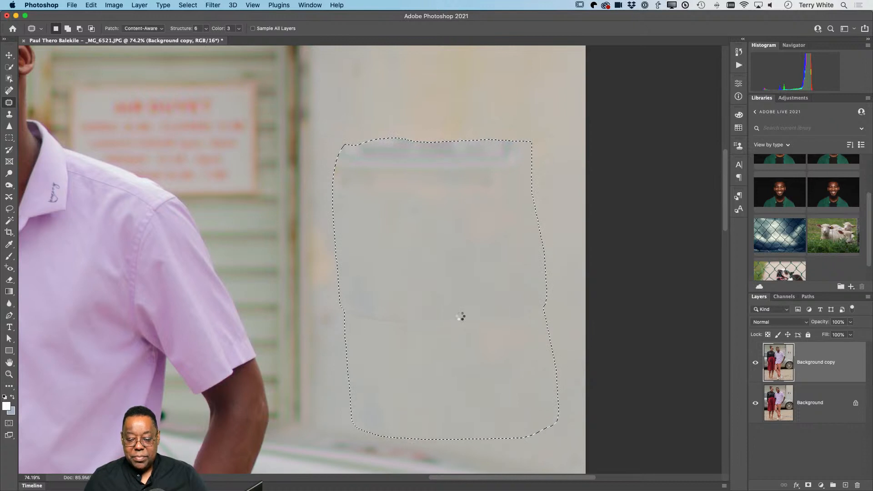
key("super+d")
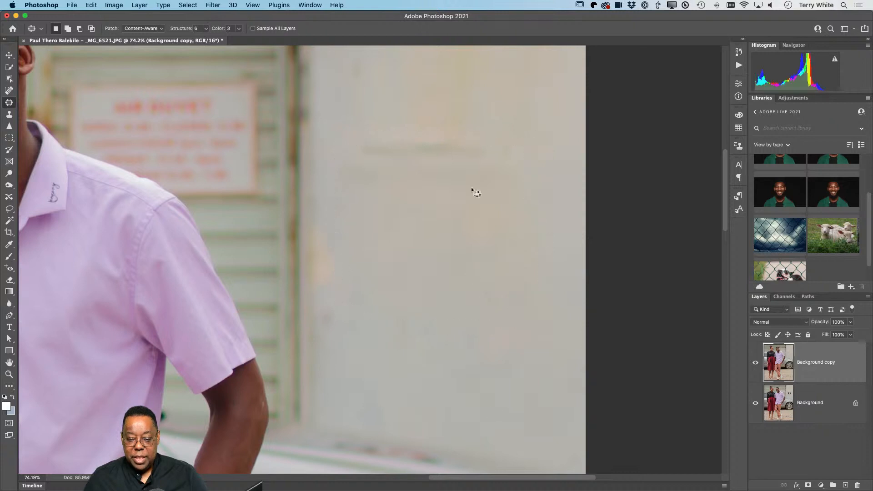
mouse_move(513, 133)
left_mouse_down()
mouse_move(359, 126)
mouse_move(340, 162)
mouse_move(479, 182)
mouse_move(524, 172)
mouse_move(540, 157)
mouse_move(516, 194)
mouse_move(501, 250)
left_mouse_up()
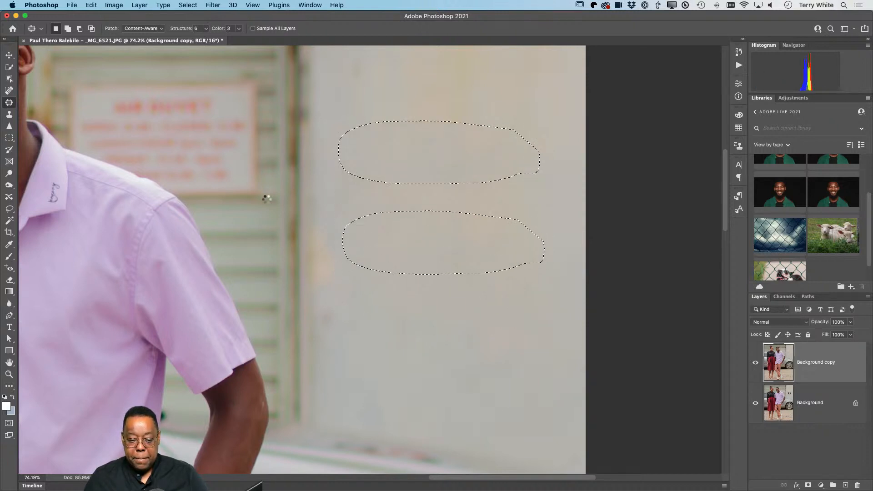
key("super+d")
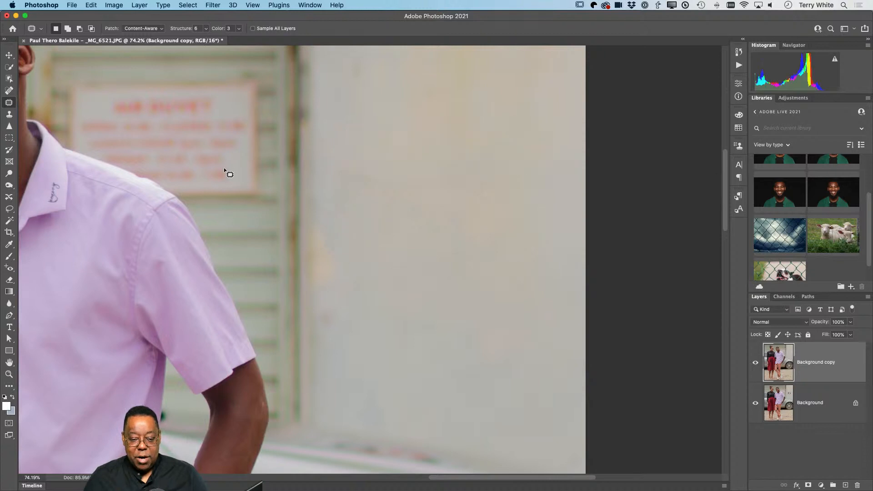
- Copy a rectangular piece of the corrugated wall beside the woman's head onto a new layer
left_click_drag(221, 166, 410, 229)
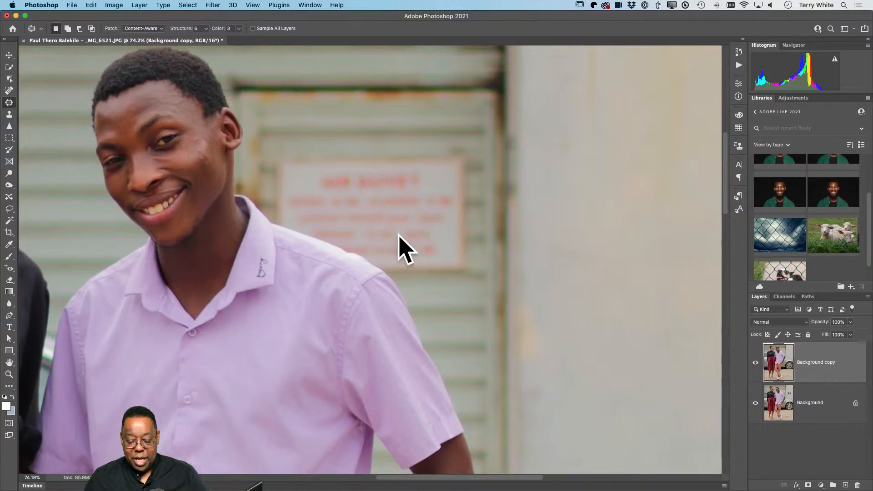
left_click_drag(324, 176, 741, 209)
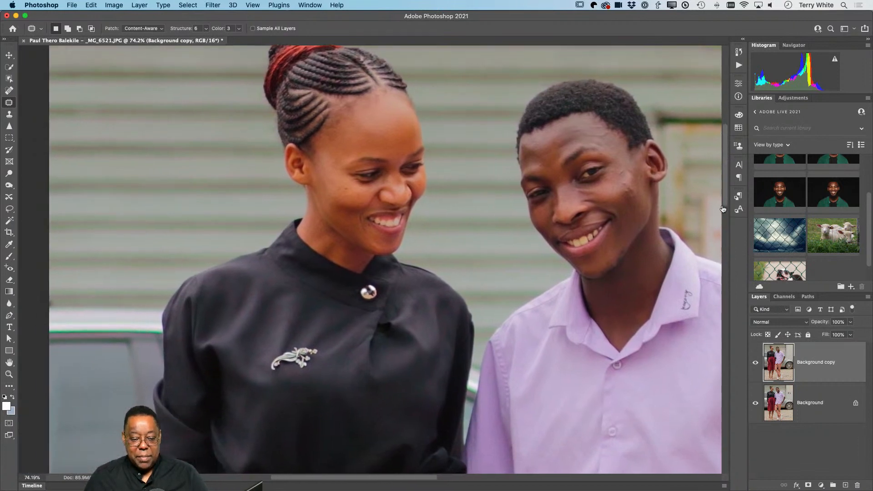
key("m")
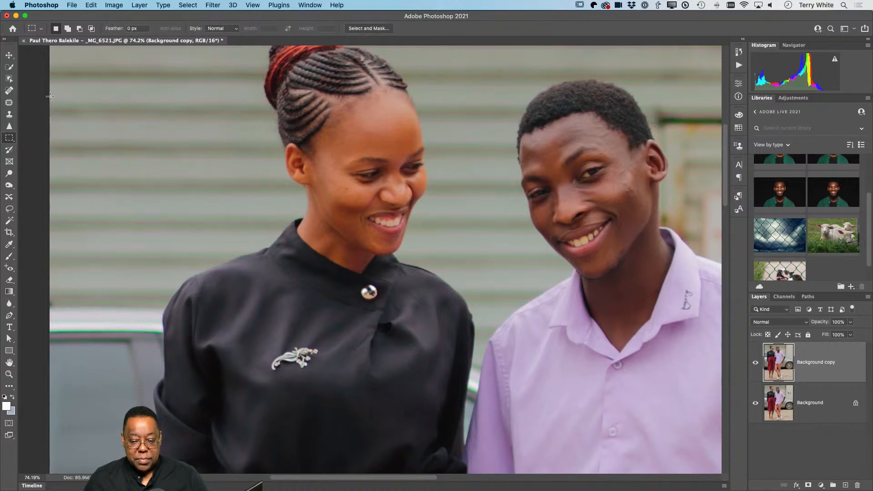
left_click_drag(50, 96, 255, 239)
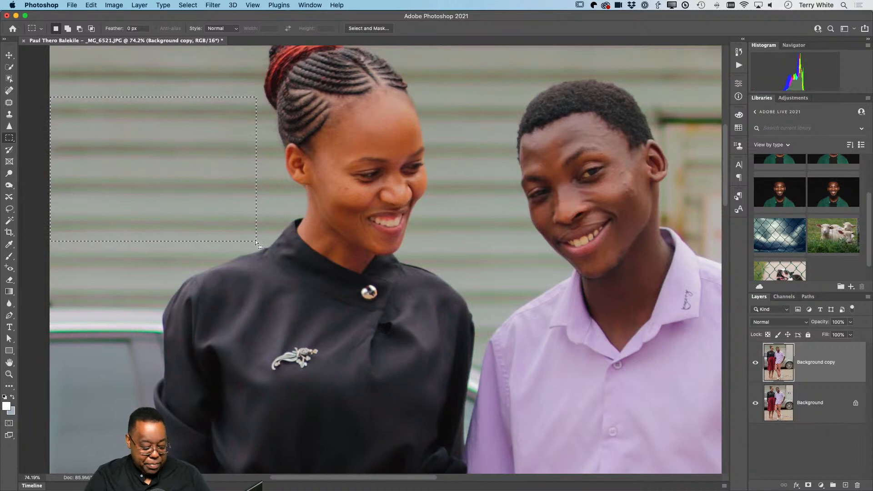
key("super+j")
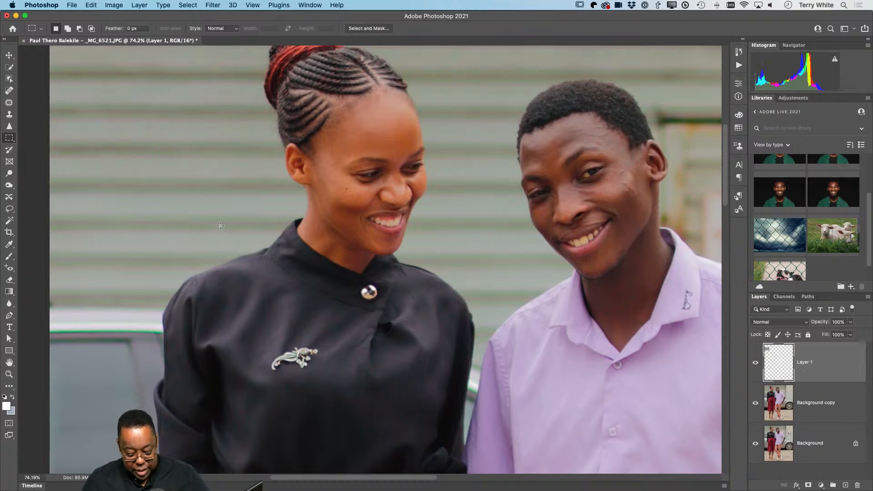
- Move the copied wall piece over the red-lettered sign behind the man's shoulder and add a layer mask to it
key("v")
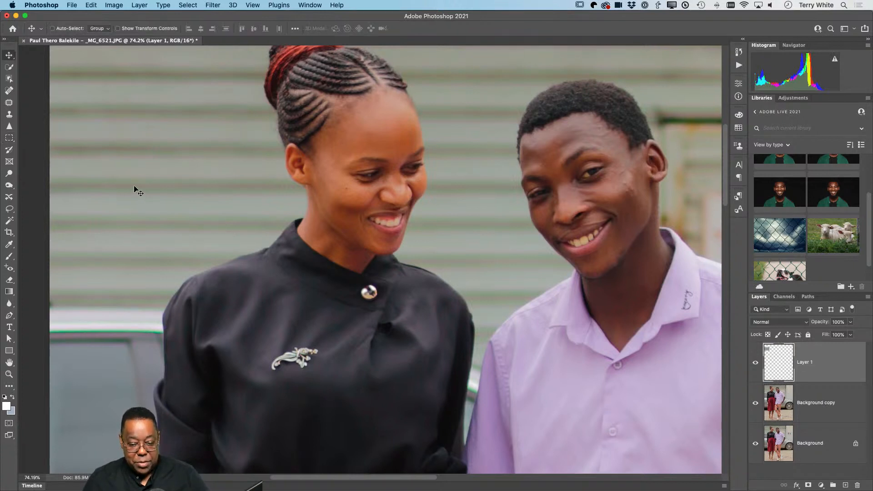
left_click_drag(137, 189, 483, 245)
scroll(417, 259, "right", 10)
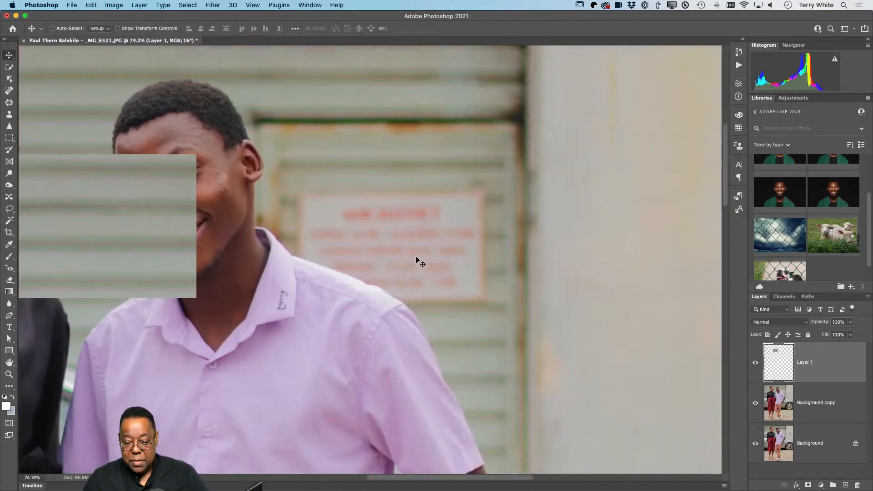
left_click_drag(120, 223, 377, 238)
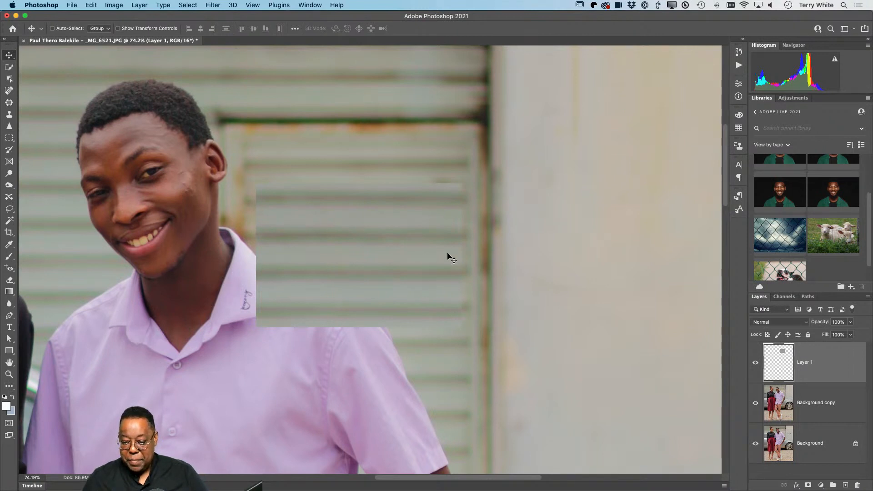
left_click(808, 485)
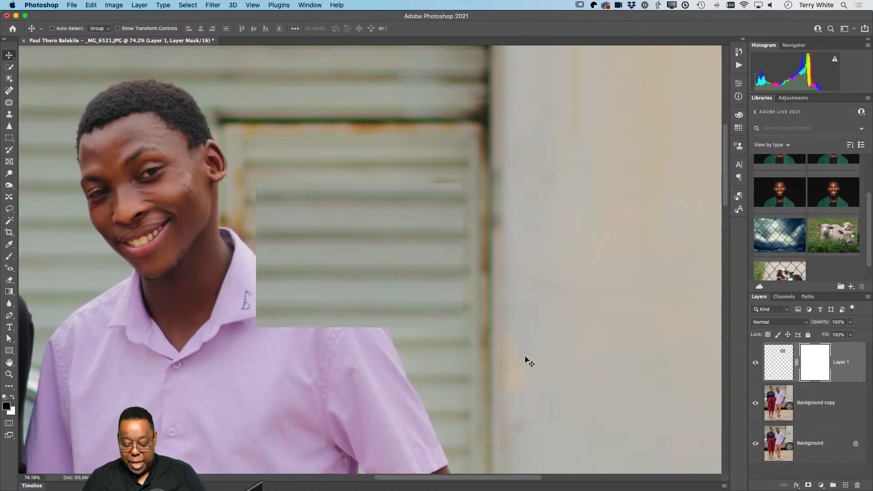
- Paint black on the wall piece's layer mask with a 45 px brush to bring back the man's collar and shoulder
key("b")
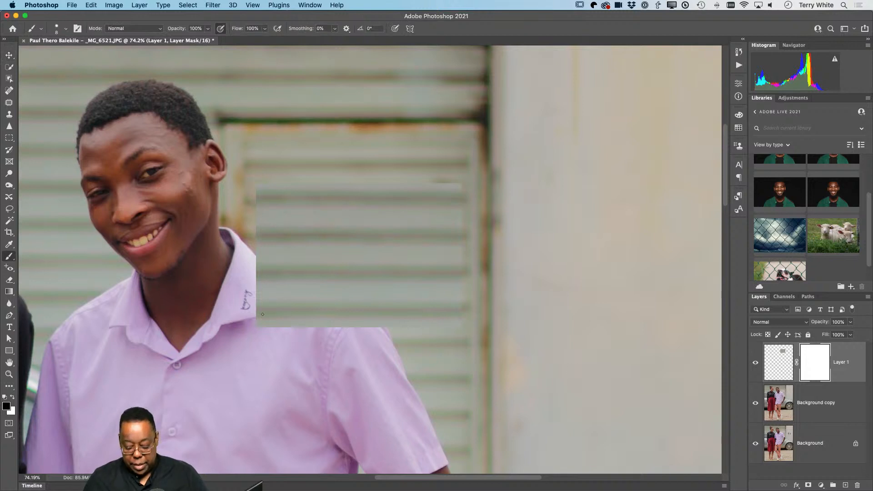
key("bracketright")
key("bracketright")
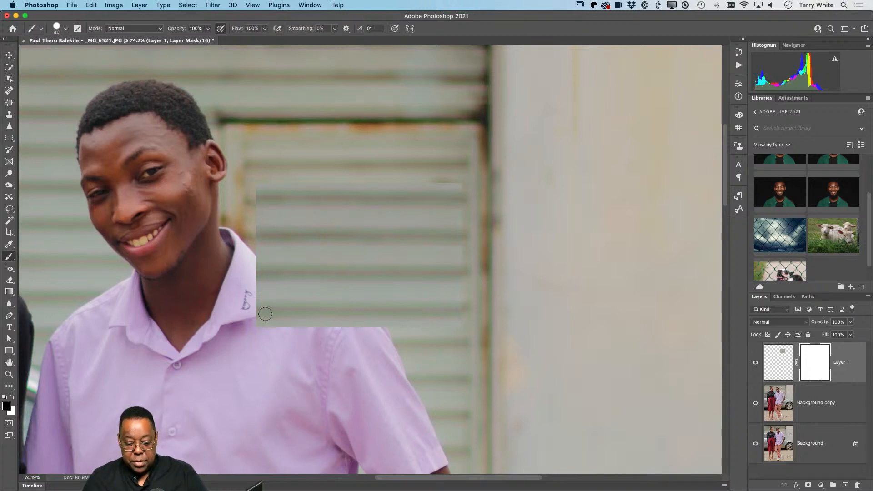
key("bracketright")
mouse_move(265, 314)
left_mouse_down()
mouse_move(247, 301)
mouse_move(279, 298)
mouse_move(256, 286)
mouse_move(255, 260)
mouse_move(332, 333)
mouse_move(263, 308)
mouse_move(360, 342)
mouse_move(284, 314)
mouse_move(357, 332)
mouse_move(295, 299)
mouse_move(357, 327)
mouse_move(315, 302)
mouse_move(373, 332)
mouse_move(251, 275)
left_mouse_up()
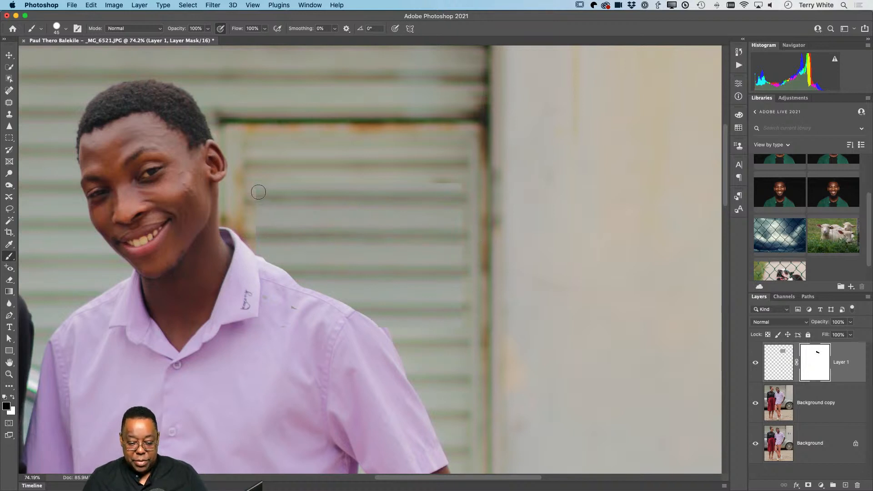
- Set the brush hardness to 0% and paint the mask along the wall piece's edge beside the collar to blend it
left_click(68, 29)
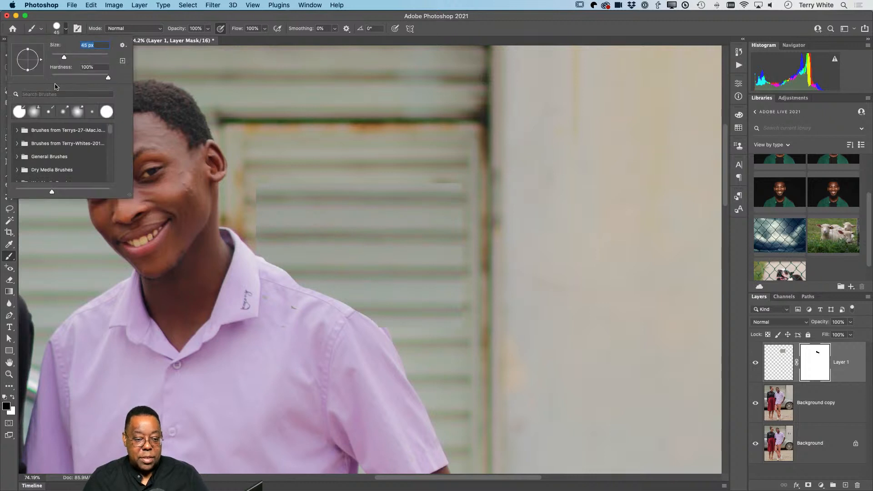
left_click_drag(107, 79, 52, 79)
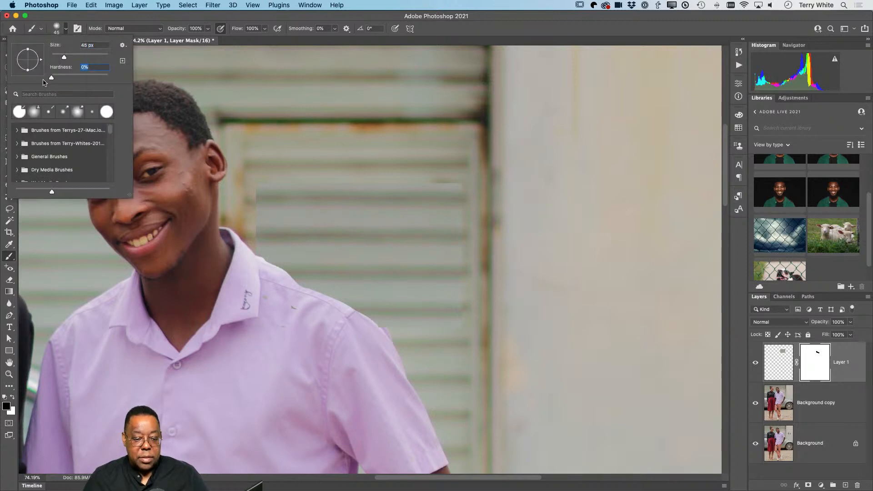
left_click(254, 183)
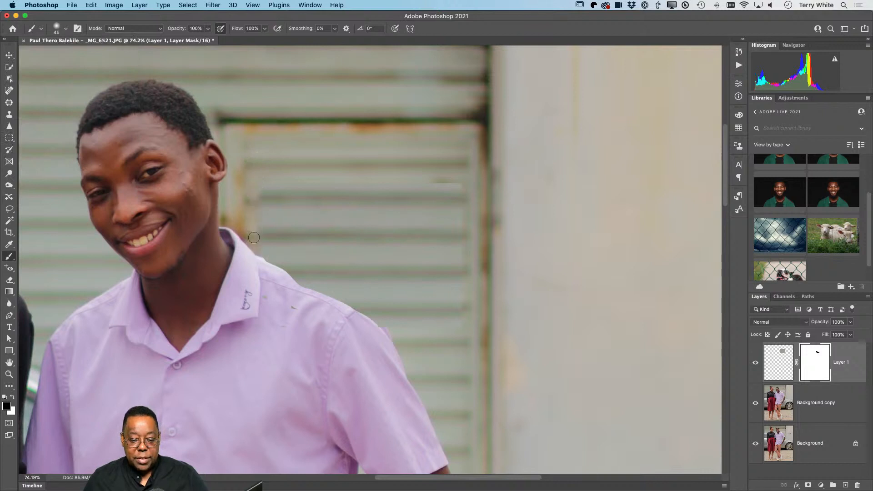
left_click_drag(251, 209, 256, 184)
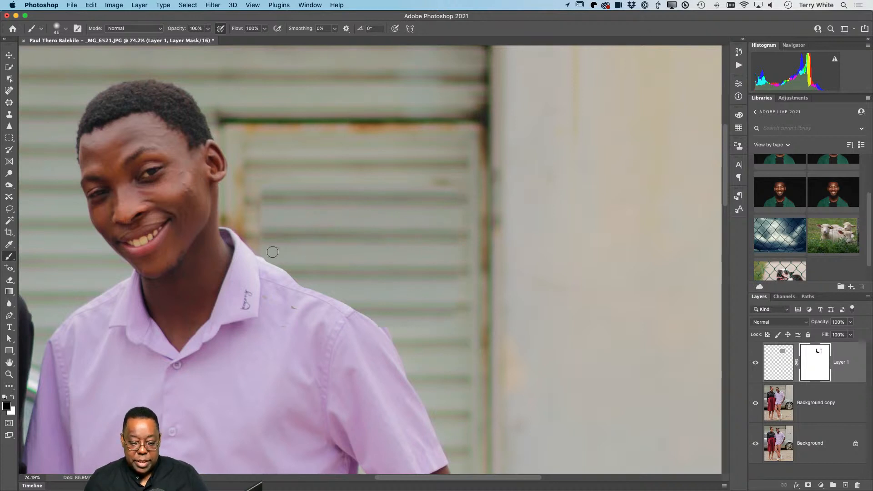
left_click_drag(263, 259, 260, 235)
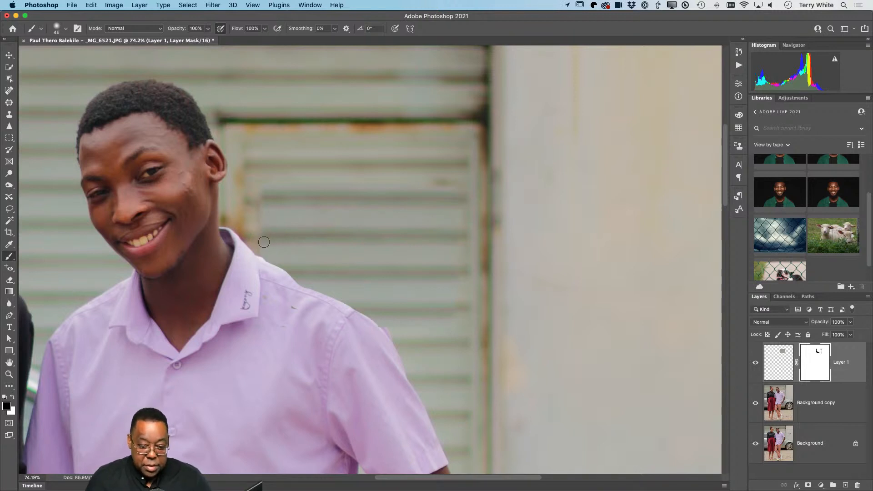
left_click_drag(258, 250, 256, 180)
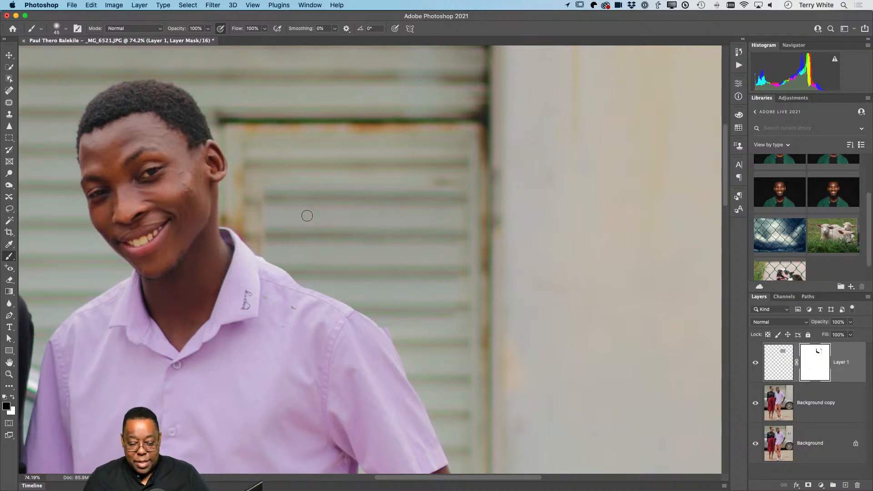
- Shift the masked wall piece about 52 px left toward the man's neck with Free Transform
key("super+t")
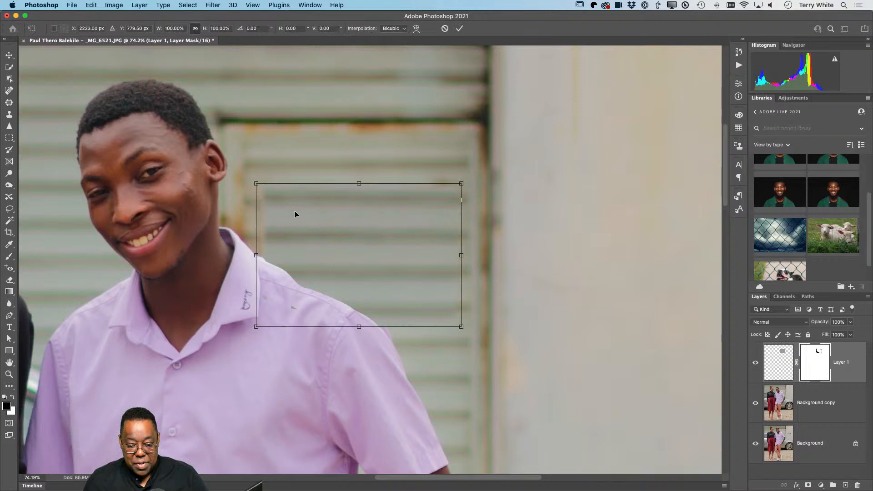
left_click_drag(294, 211, 277, 209)
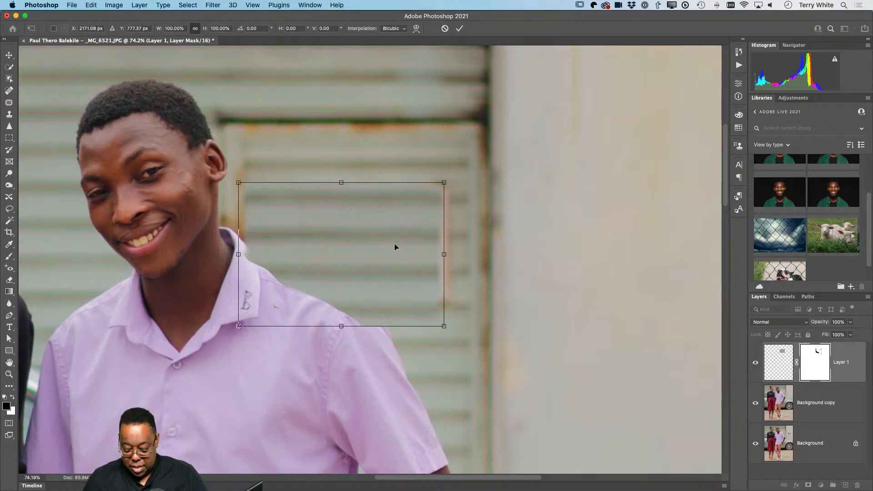
key("Return")
key("b")
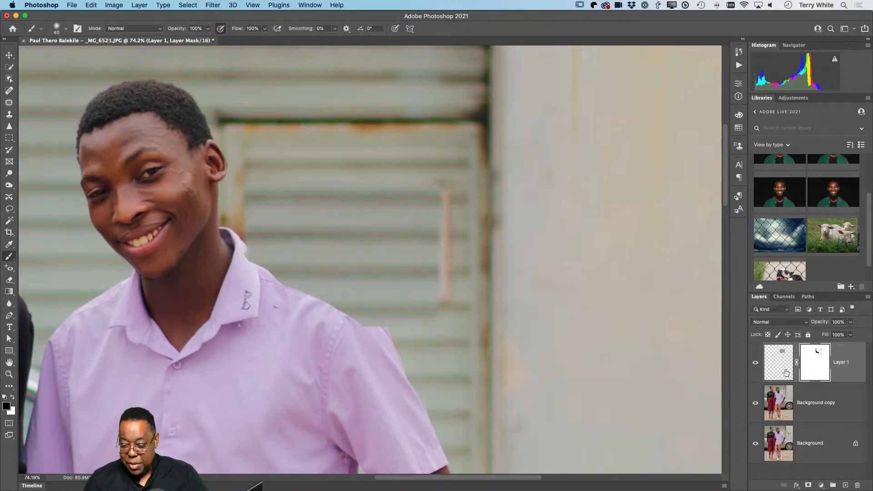
- Duplicate the wall piece layer and move the copy right to cover the remaining strip of the sign
left_click_drag(786, 373, 848, 486)
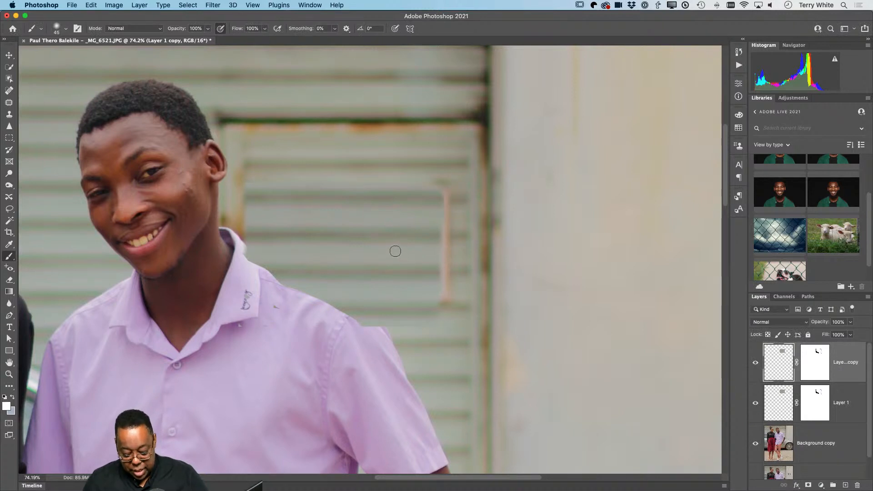
key("v")
left_click_drag(362, 245, 384, 245)
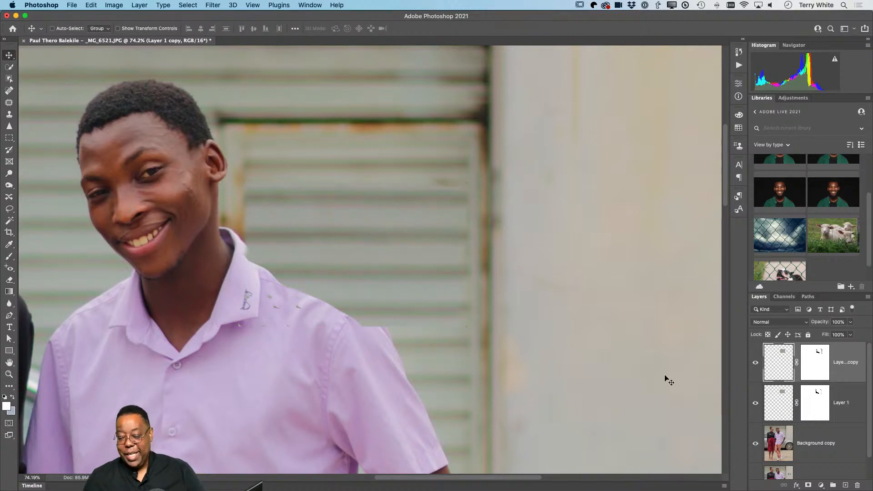
- Paint black on the Layer 1 mask along the man's shoulder and collar to restore the covered shirt edge
left_click(781, 408)
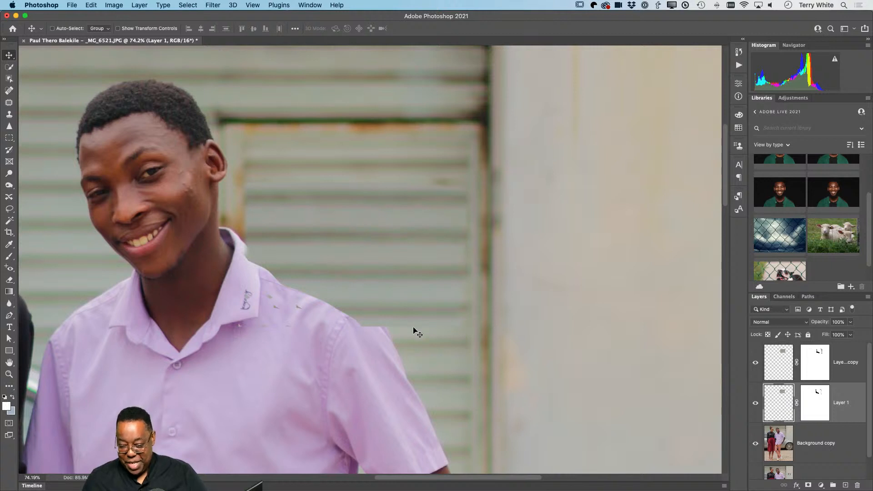
left_click(814, 412)
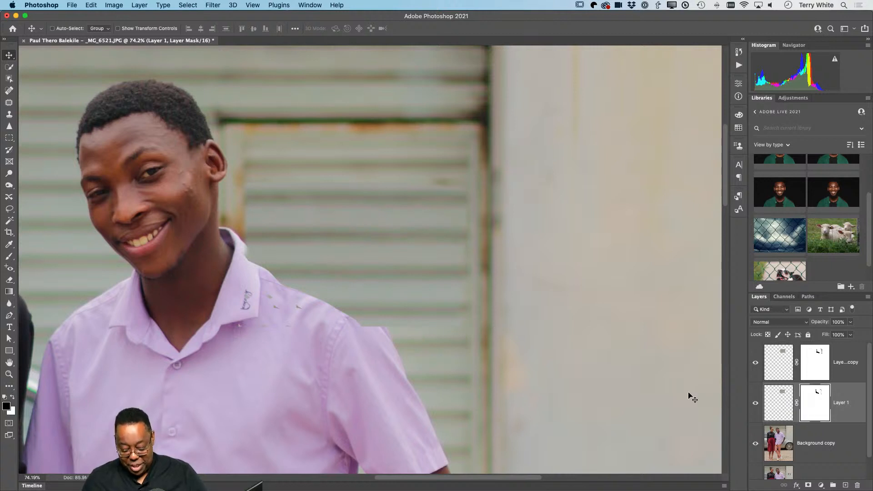
key("d")
key("b")
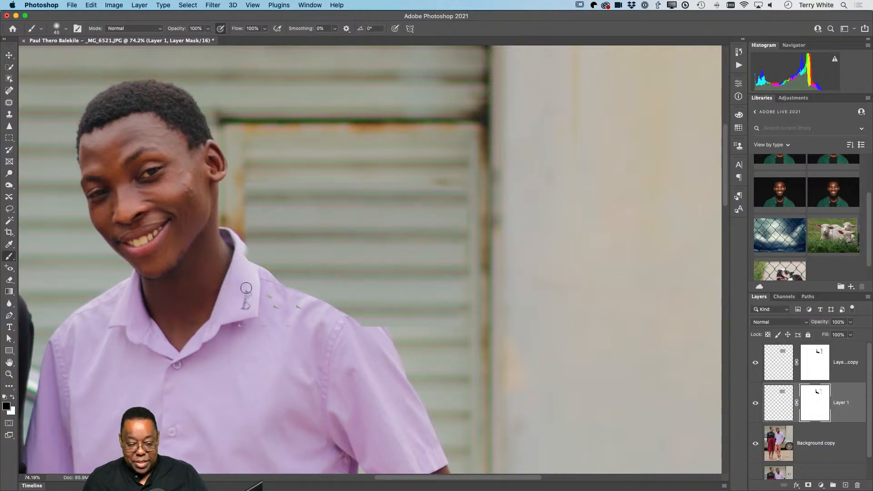
mouse_move(246, 259)
left_mouse_down()
mouse_move(264, 279)
mouse_move(243, 251)
mouse_move(262, 280)
mouse_move(251, 258)
mouse_move(294, 300)
mouse_move(380, 337)
mouse_move(300, 304)
mouse_move(369, 323)
mouse_move(299, 303)
mouse_move(345, 314)
mouse_move(301, 298)
mouse_move(245, 255)
left_mouse_up()
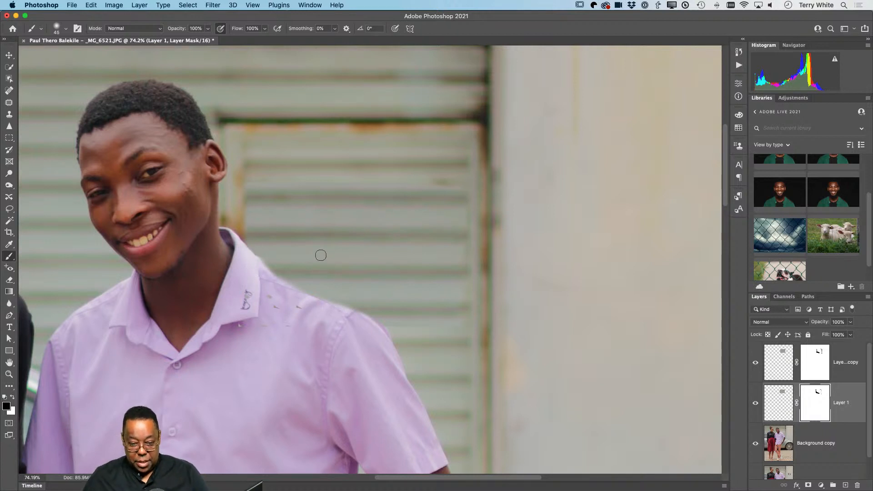
- Merge both wall piece layers with the Background copy layer
key("super+0")
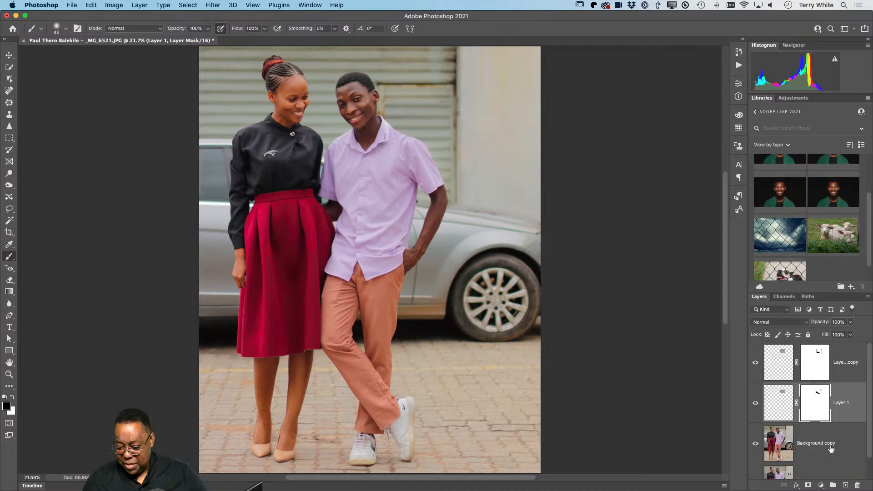
left_click(788, 370)
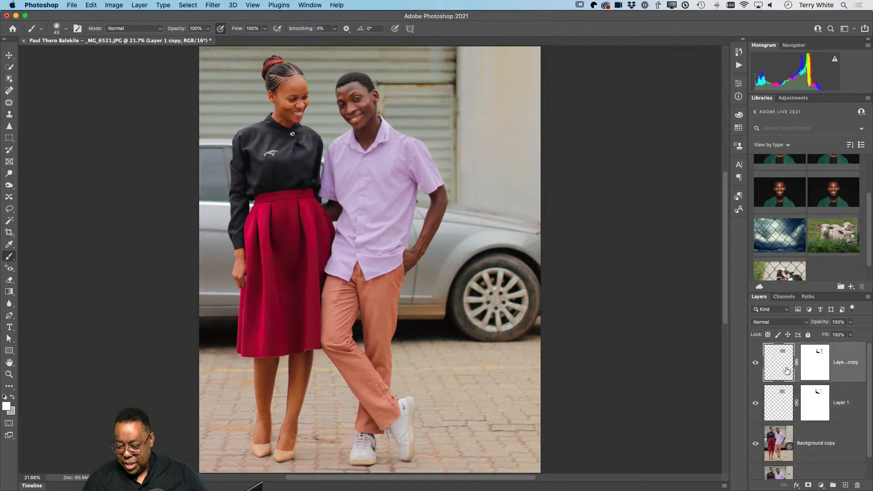
left_click(800, 437, "shift")
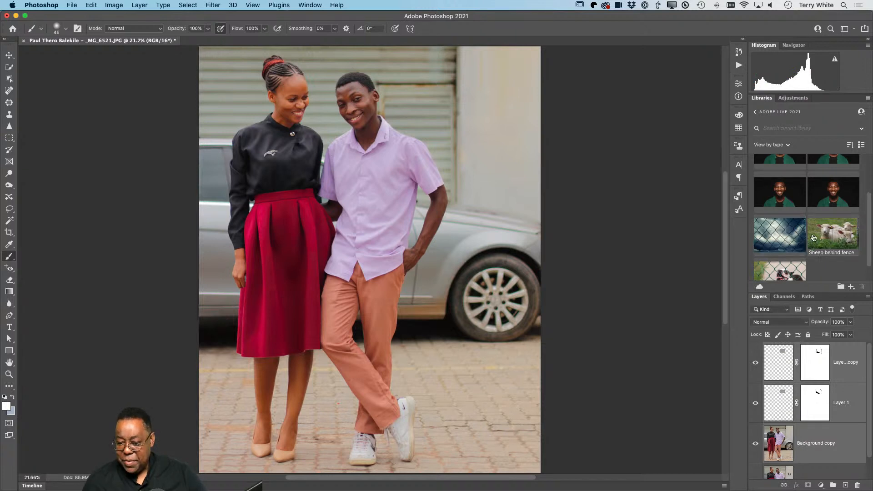
left_click(868, 297)
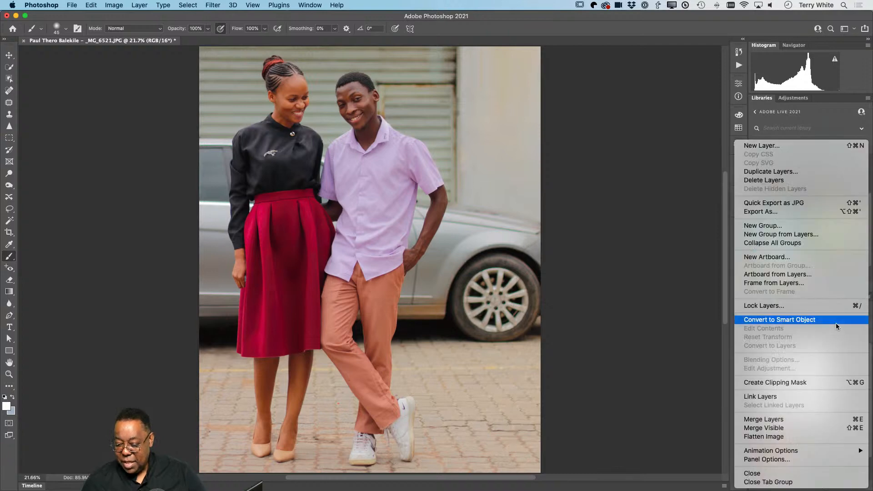
left_click(811, 418)
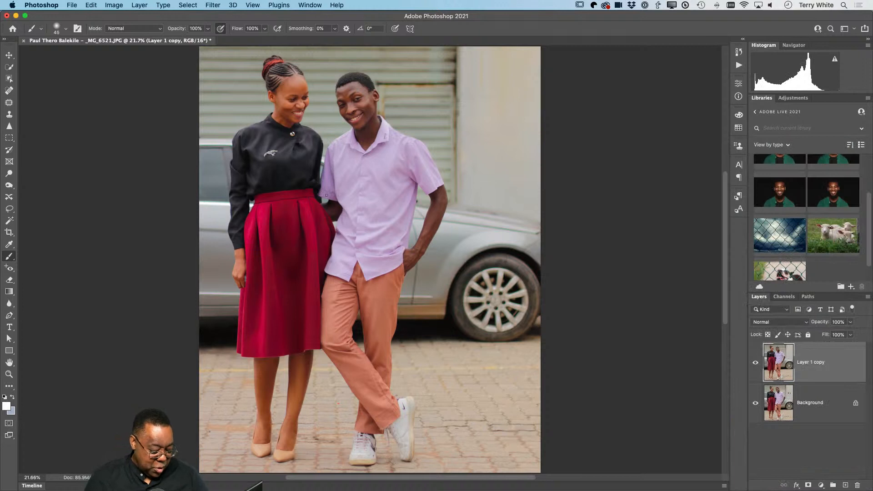
key("s")
left_click(392, 121)
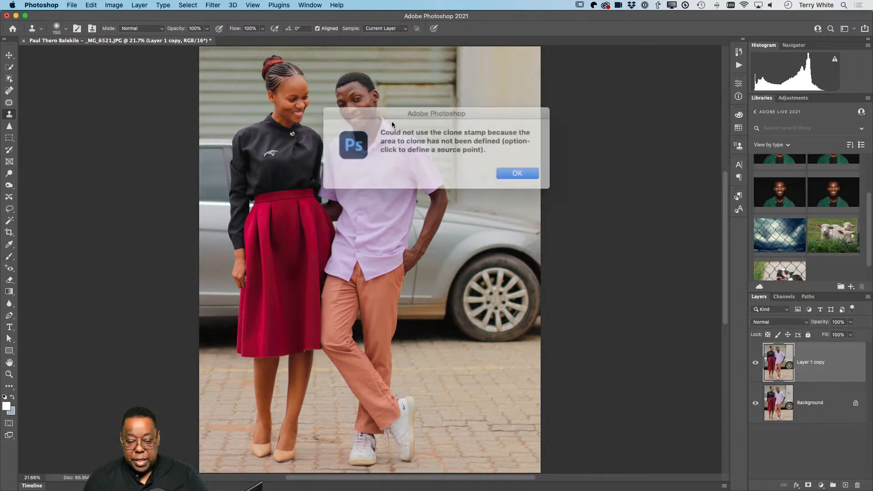
left_click(502, 170)
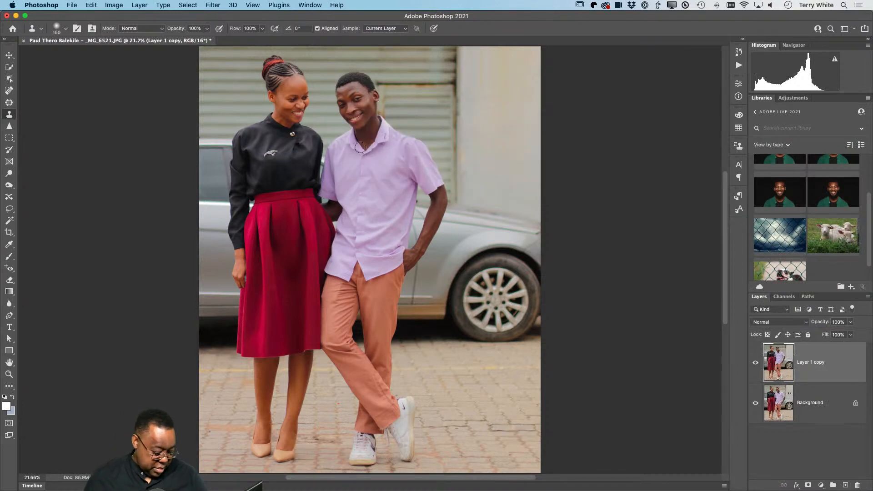
- Clone clean corrugated wall over the rusty vertical strip beside the man's neck using an 80 px Clone Stamp
key("z")
left_click_drag(378, 96, 444, 172)
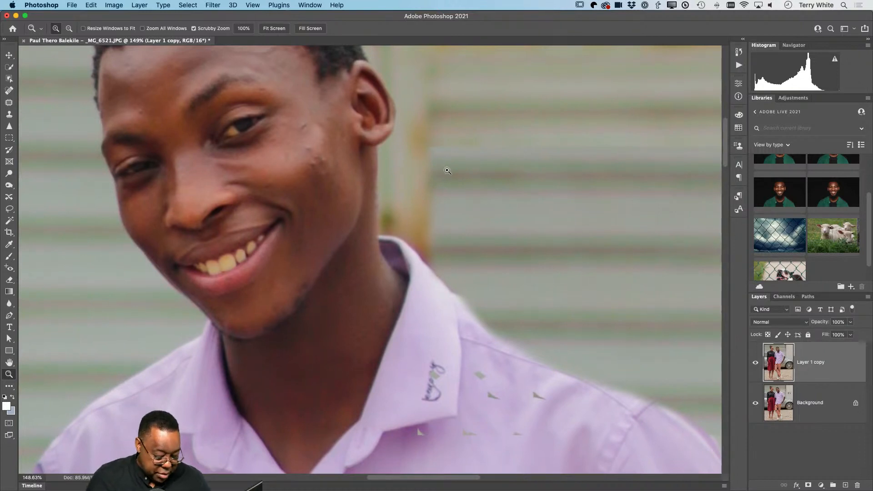
key("s")
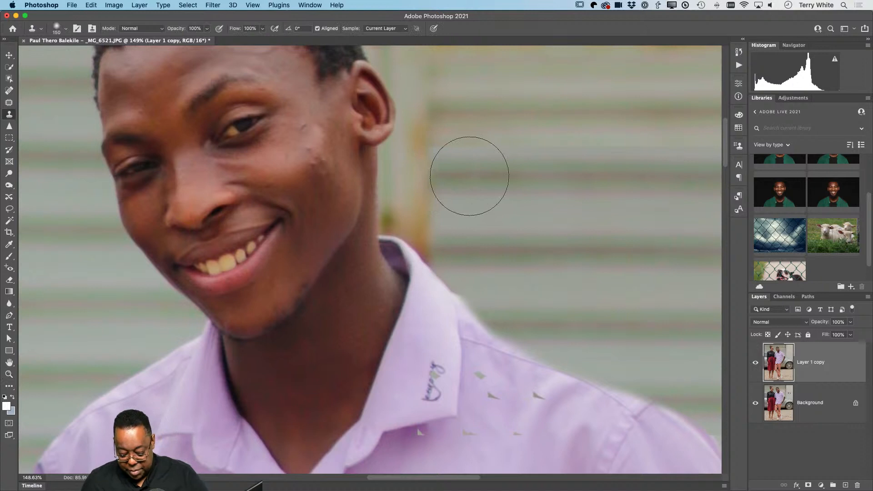
key("bracketleft")
key("bracketleft")
key("bracketleft")
key("bracketleft")
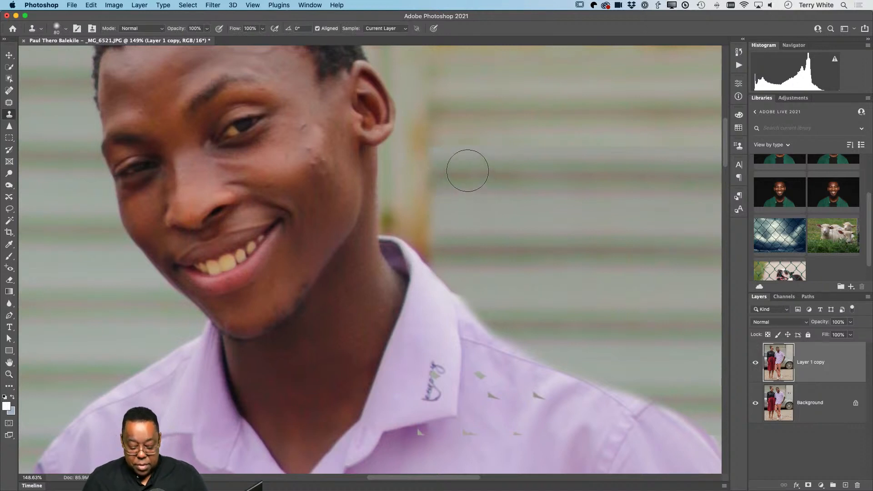
key("alt")
left_click(468, 171, "alt")
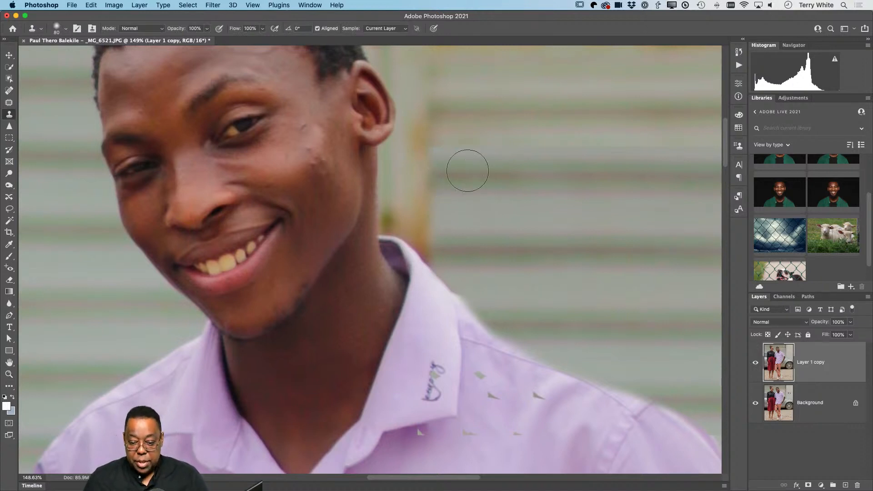
mouse_move(468, 170)
left_mouse_down()
mouse_move(417, 171)
mouse_move(419, 70)
mouse_move(429, 113)
mouse_move(419, 141)
mouse_move(419, 238)
mouse_move(401, 218)
mouse_move(401, 176)
left_mouse_up()
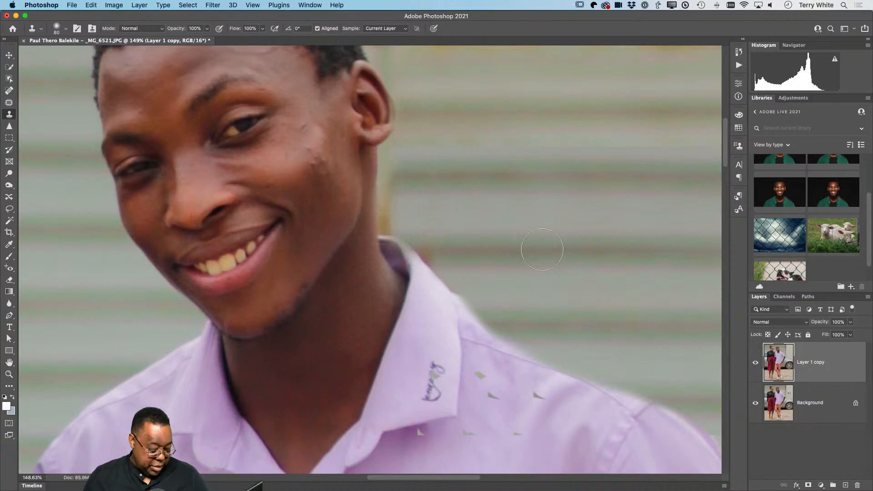
key("alt+z")
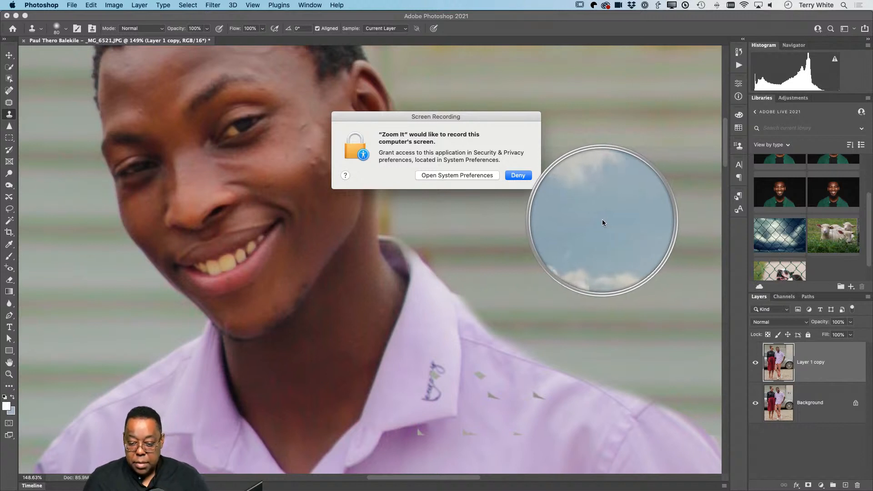
key("Escape")
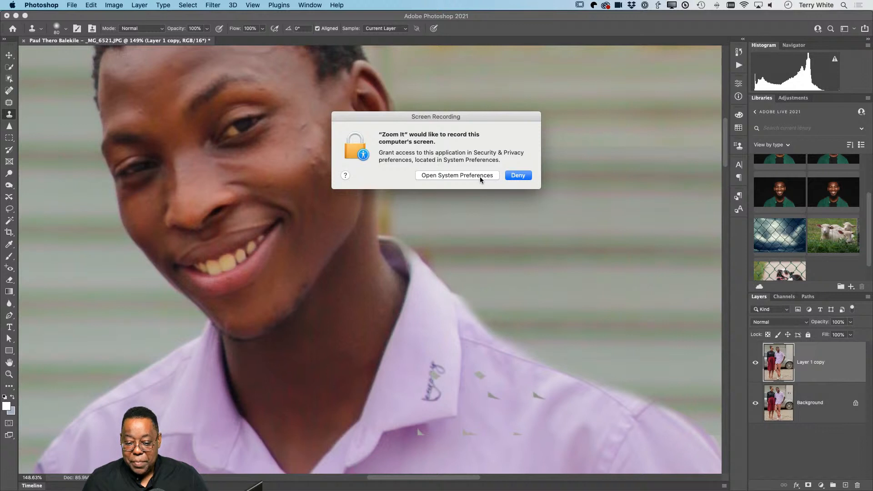
left_click(450, 175)
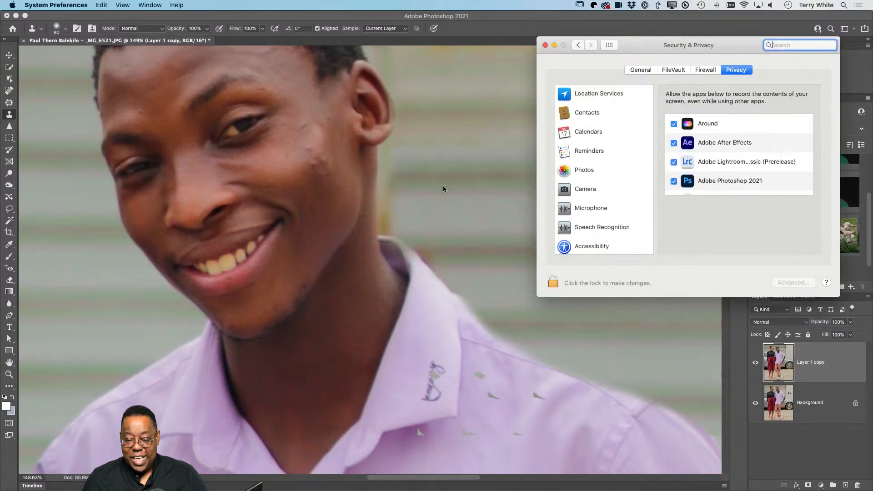
left_click_drag(689, 52, 872, 169)
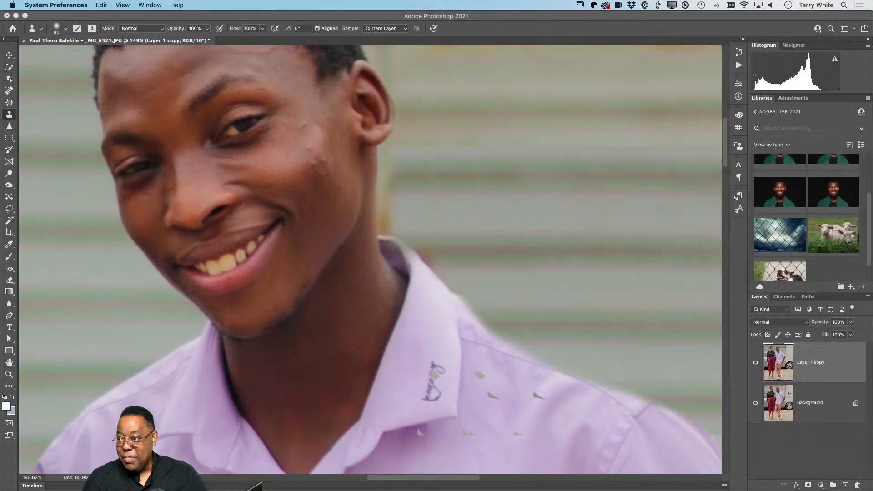
left_click(466, 207)
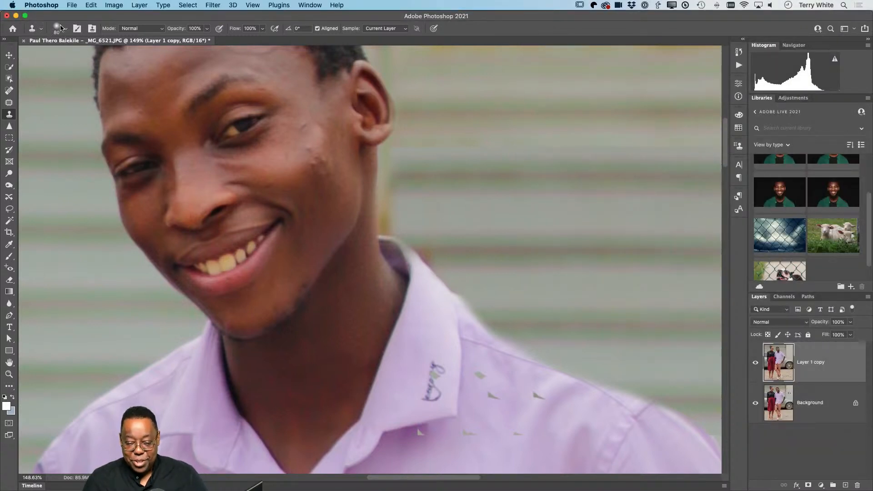
- Clone clean corrugated wall over the remaining rusty strip between the man's ear and collar with a 60 px Clone Stamp
left_click(415, 175, "alt")
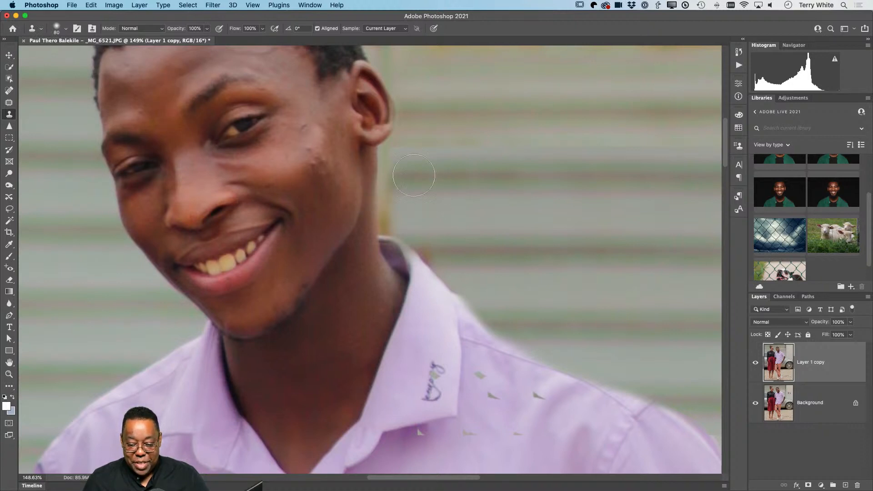
left_click(429, 174, "alt")
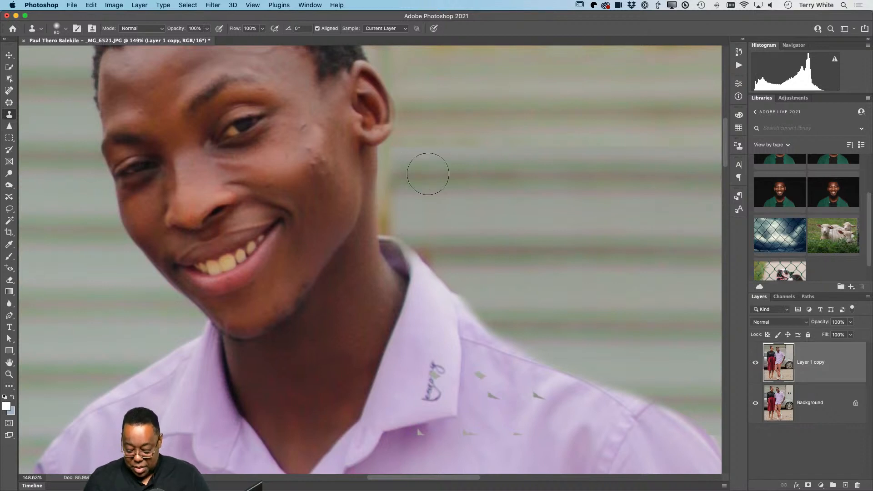
key("bracketleft")
key("bracketleft")
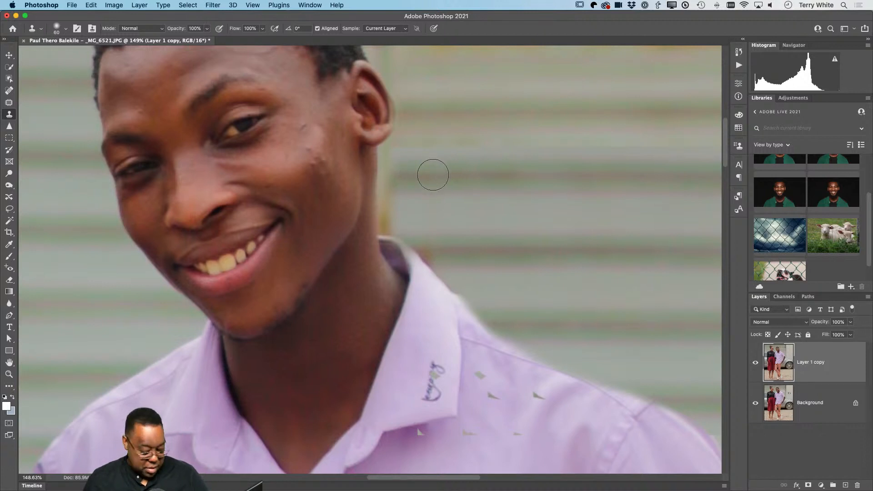
left_click(433, 174, "alt")
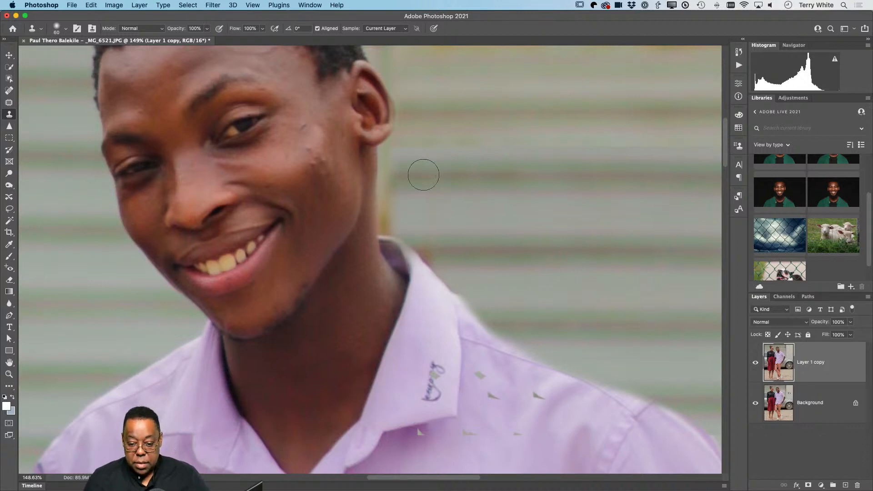
mouse_move(397, 175)
left_mouse_down()
mouse_move(393, 161)
mouse_move(393, 221)
left_mouse_up()
left_click_drag(392, 215, 433, 249)
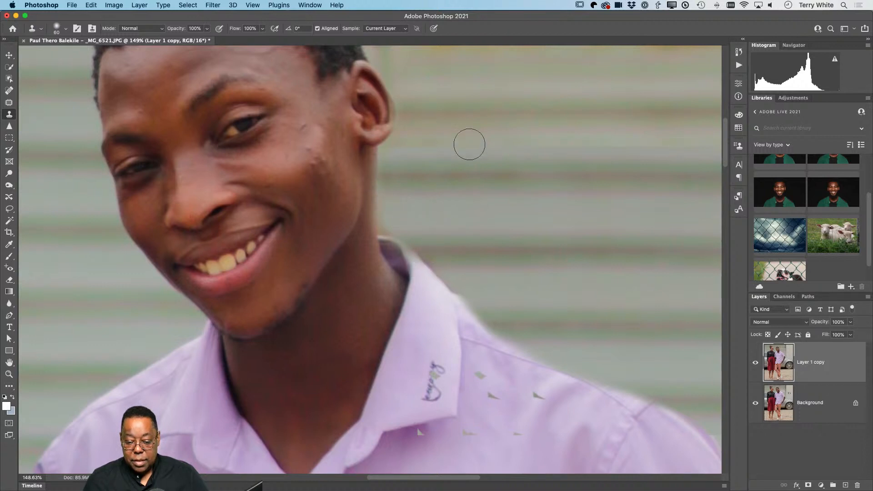
- Patch the dark stain on the paving between the woman's heels and the man's sneakers with clean bricks, using Content-Aware patching
key("super+0")
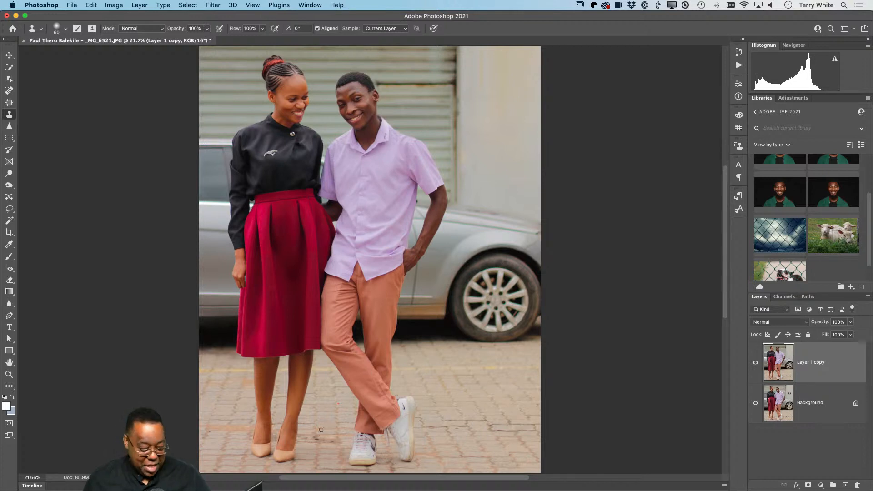
key("z")
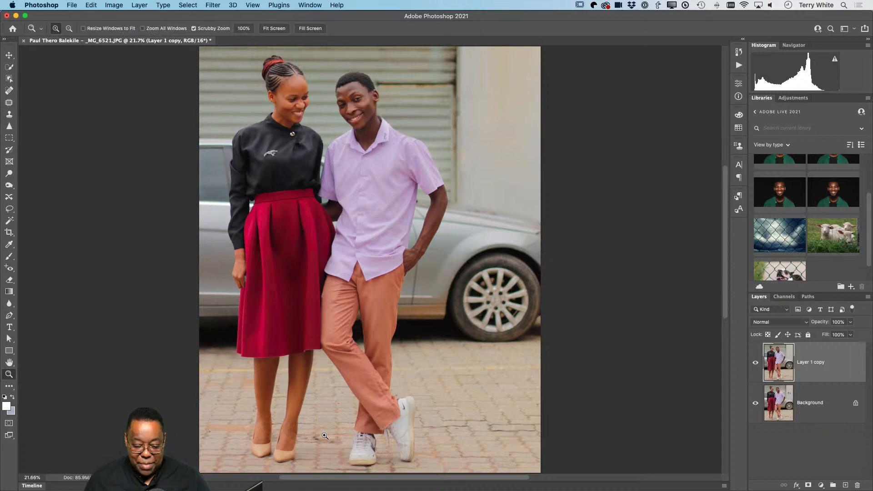
left_click_drag(322, 434, 376, 443)
left_click_drag(359, 408, 389, 304)
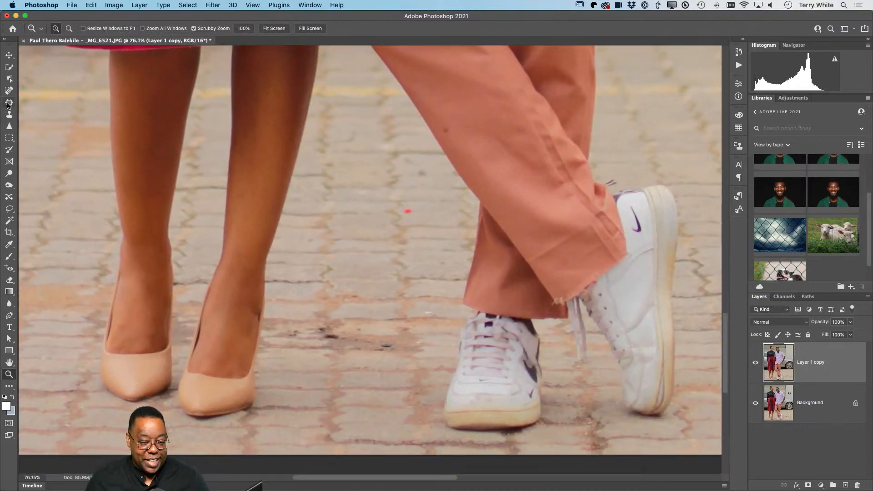
key("j")
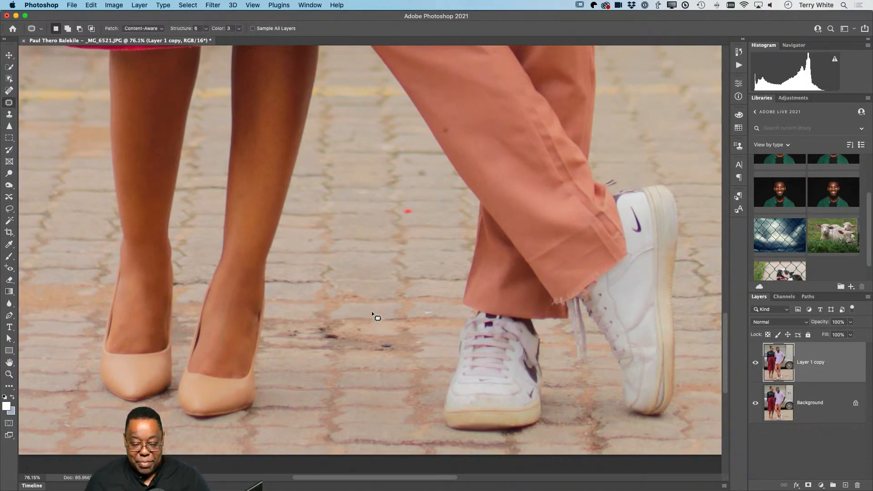
mouse_move(372, 312)
left_mouse_down()
mouse_move(292, 311)
mouse_move(313, 351)
left_mouse_up()
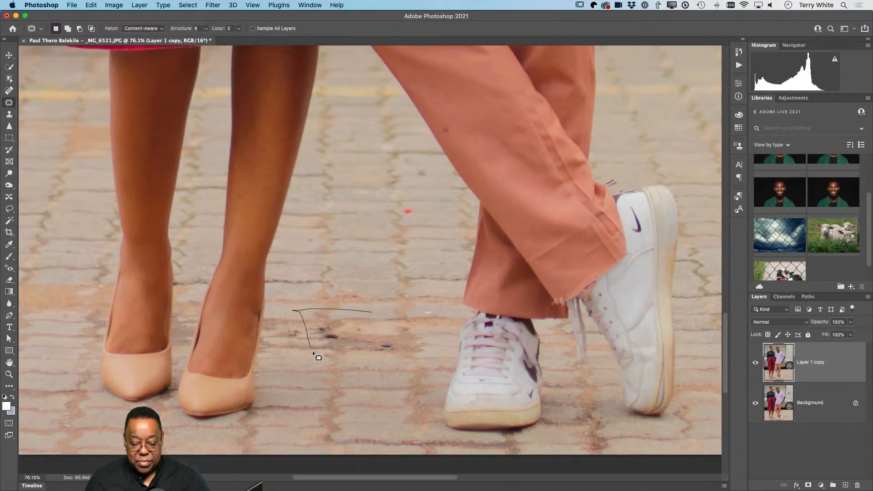
left_click_drag(433, 339, 396, 399)
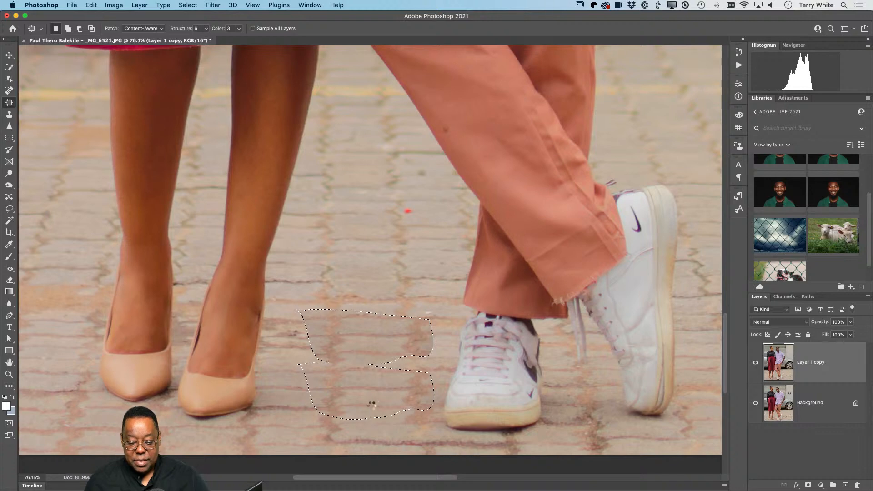
key("super+d")
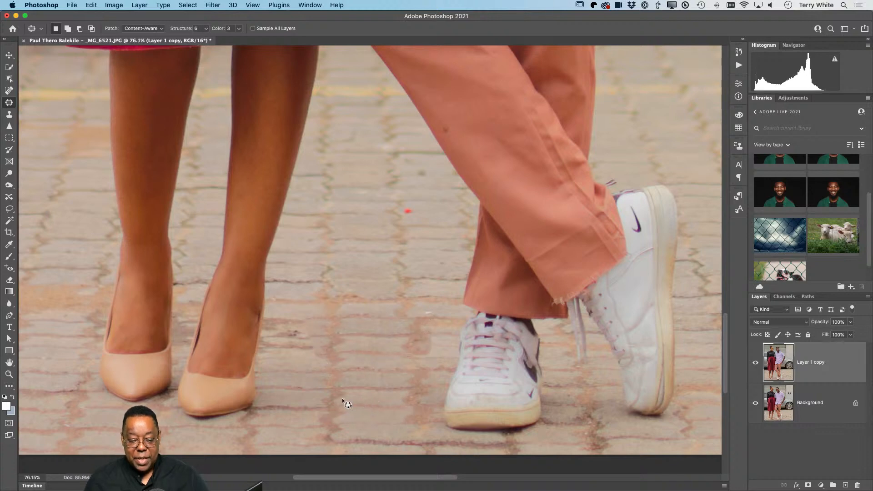
- Save and close the retouched couple's photo, and switch back to Lightroom Classic
key("super+0")
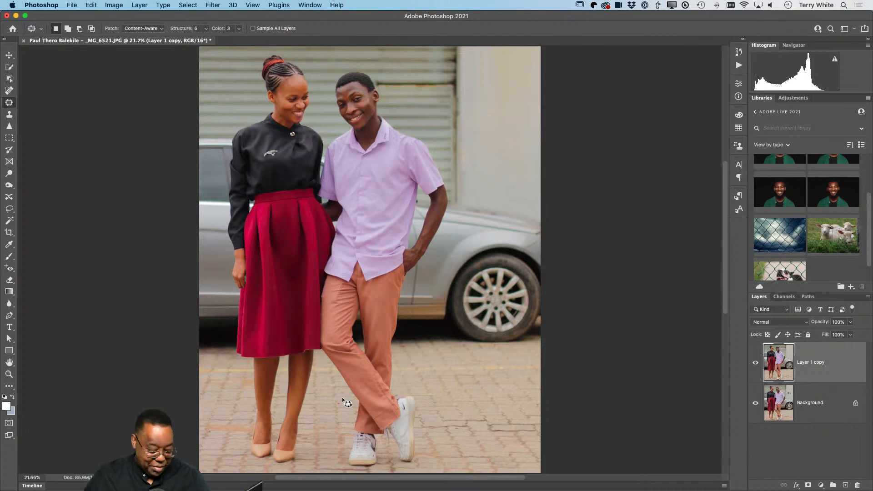
key("super+s")
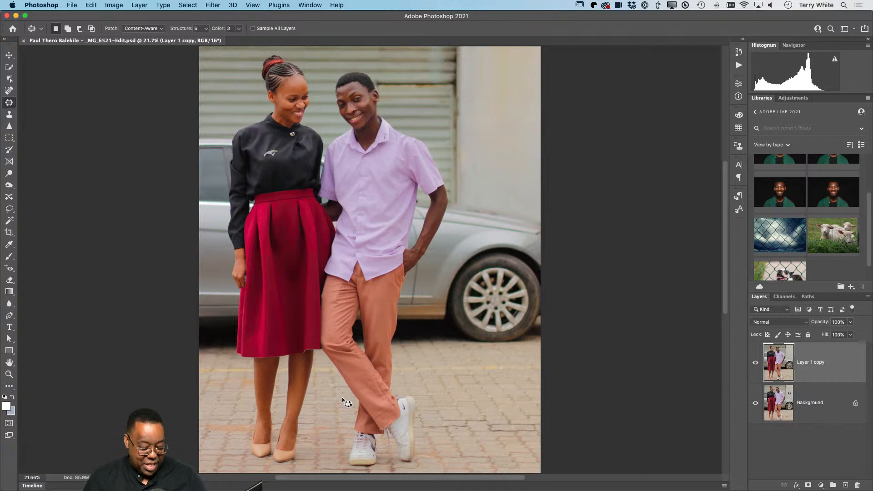
key("super+w")
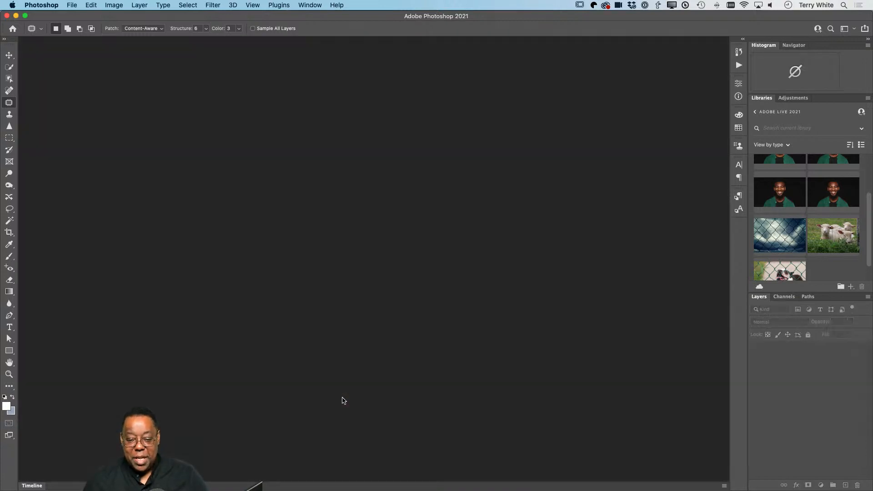
key("super+Tab")
key("super+Tab")
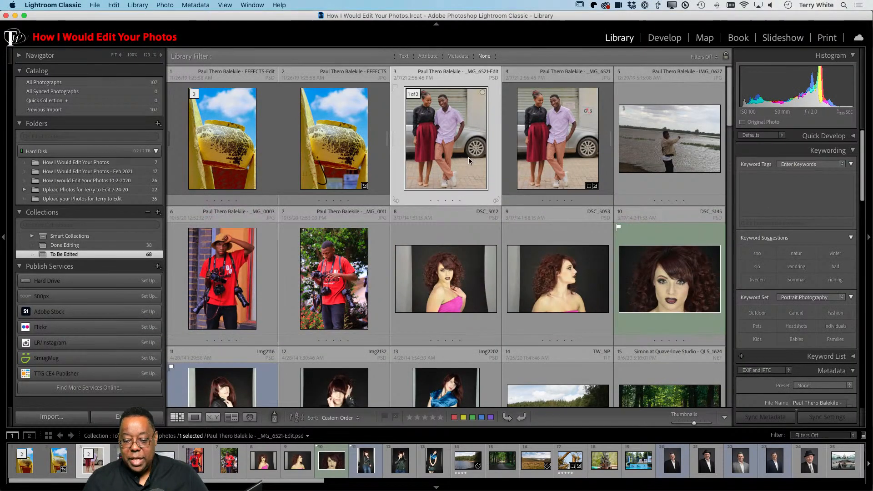
- Compare the original couple's photo _MG_6521 with its edited version in full-screen view
left_click(543, 164)
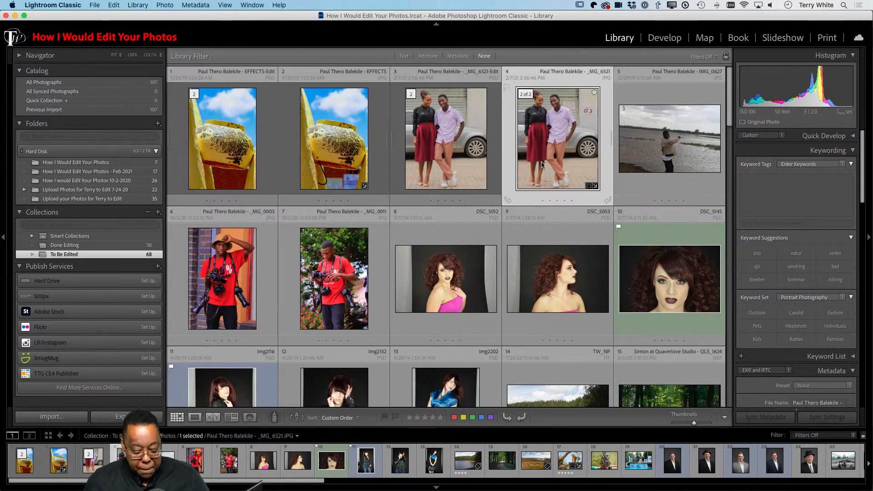
key("f")
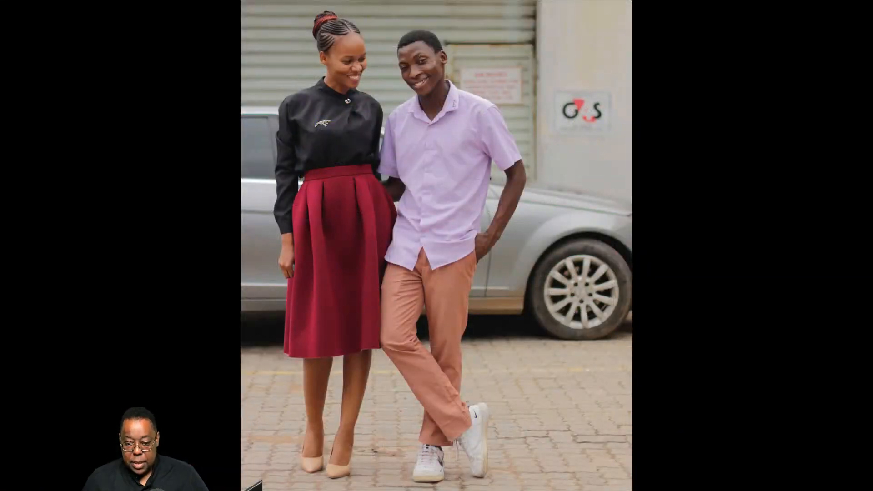
key("Left")
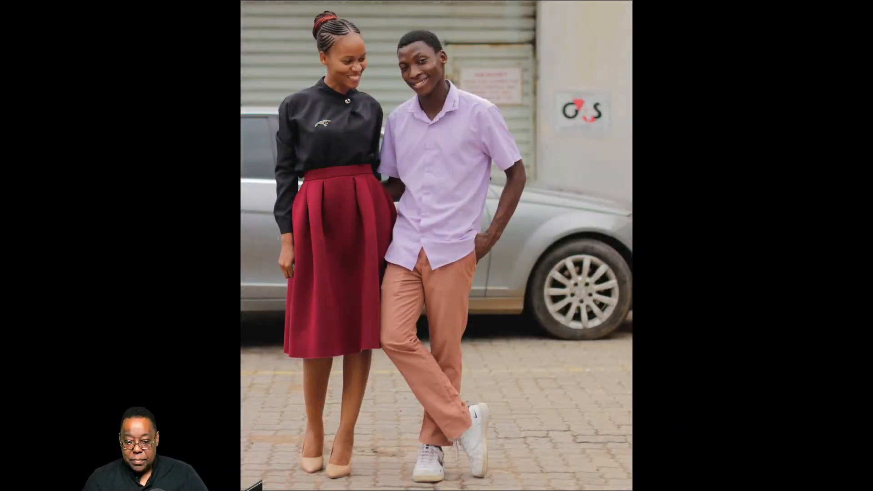
key("Right")
key("Left")
key("Right")
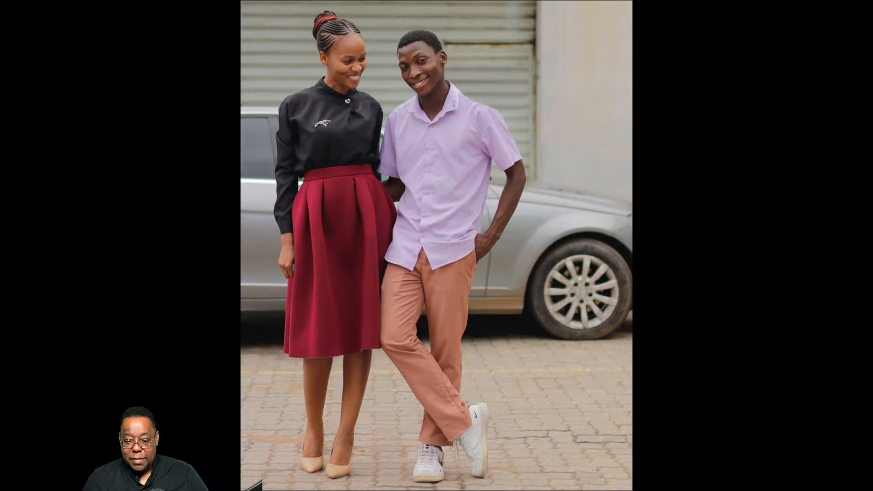
key("Left")
key("Right")
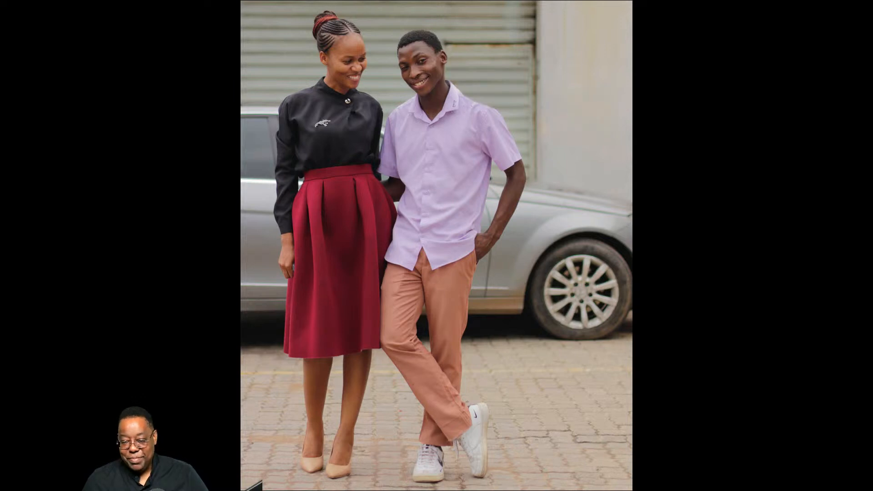
key("Left")
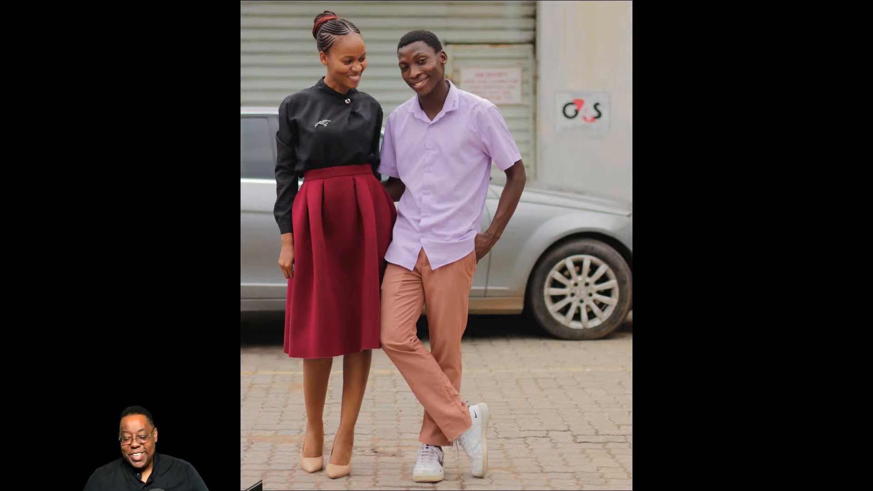
key("Right")
key("Left")
key("Right")
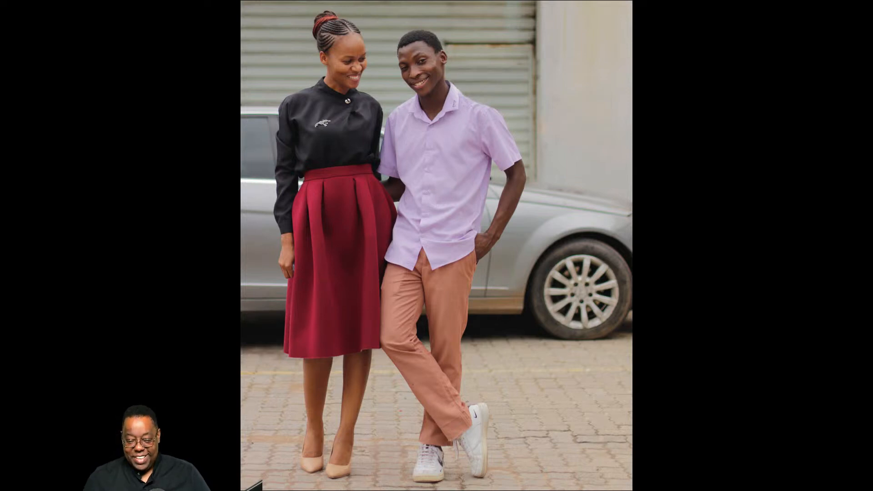
key("Left")
key("Right")
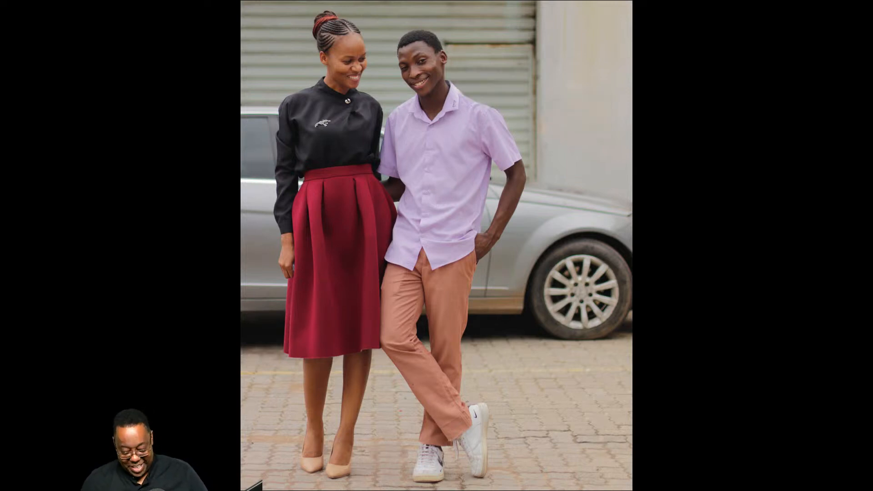
key("Escape")
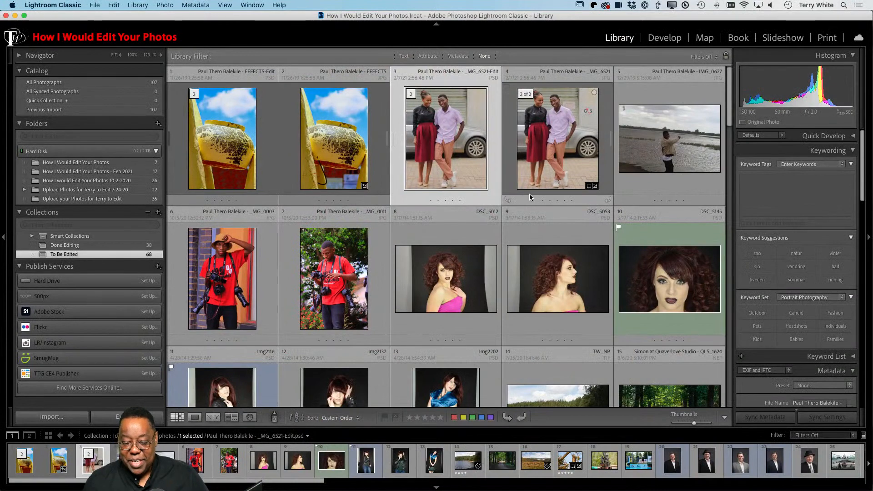
- Straighten IMG_0627.JPG along the far shoreline with the Straighten tool, rotating the crop by about -5.49 degrees
left_click(674, 145)
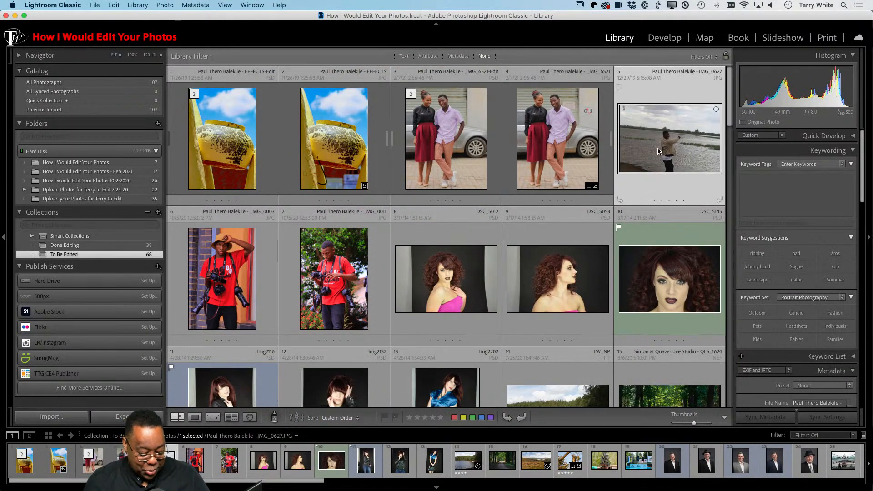
key("d")
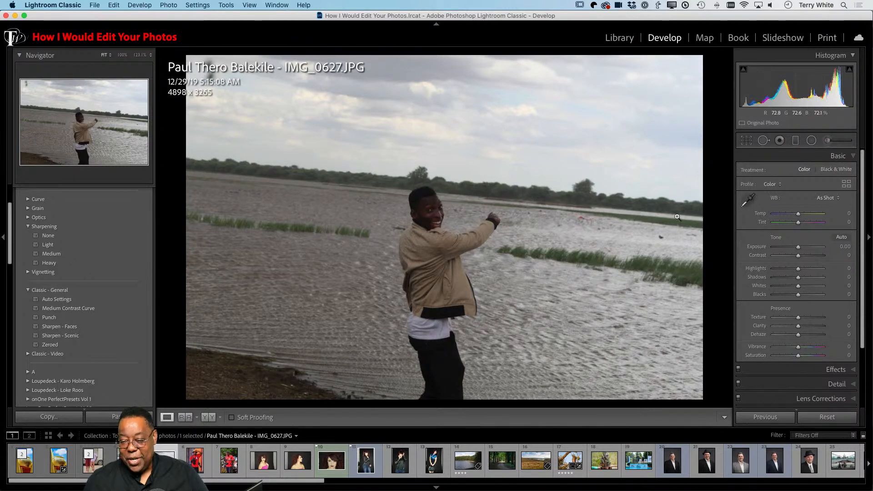
left_click(746, 141)
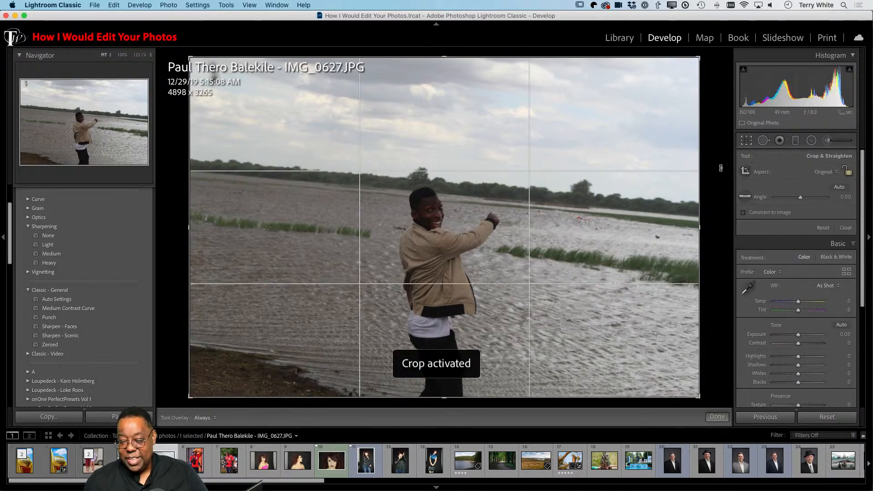
left_click(747, 196)
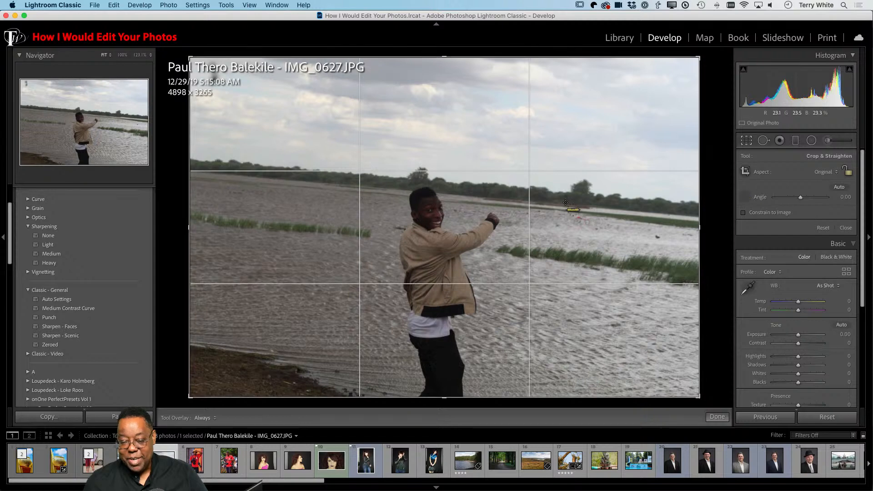
left_click_drag(217, 171, 676, 215)
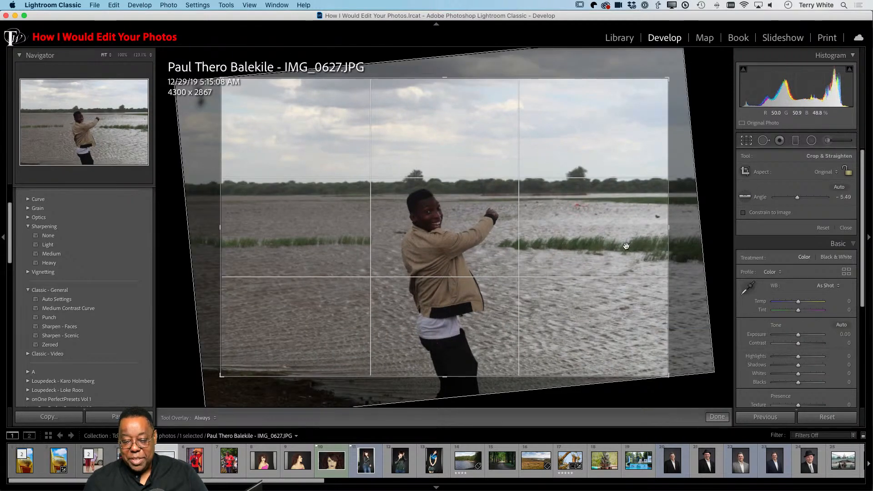
key("Return")
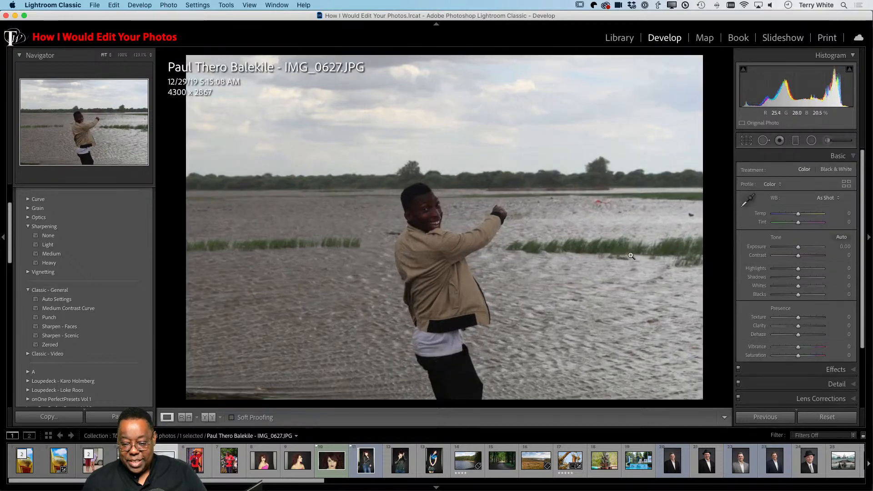
- Apply the Auto tone adjustment to IMG_0627.JPG, raise Shadows to +74, and return to the photo grid
left_click(841, 238)
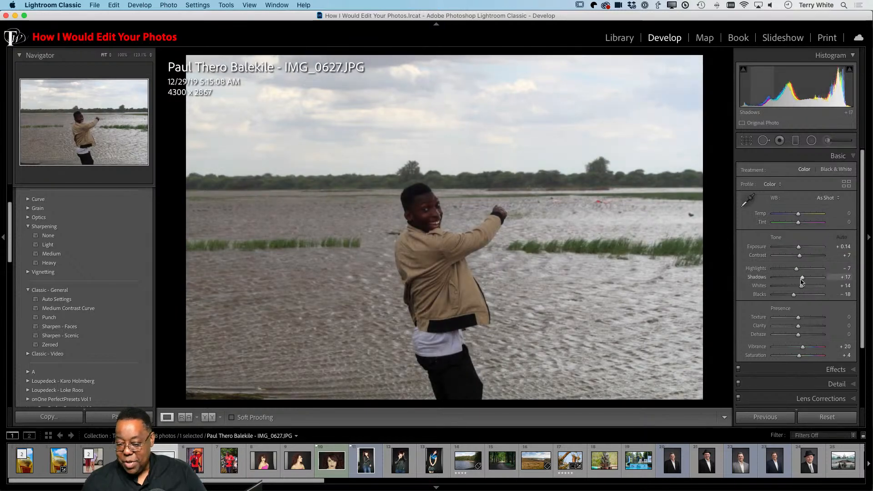
mouse_move(802, 277)
left_mouse_down()
mouse_move(825, 280)
mouse_move(819, 282)
left_mouse_up()
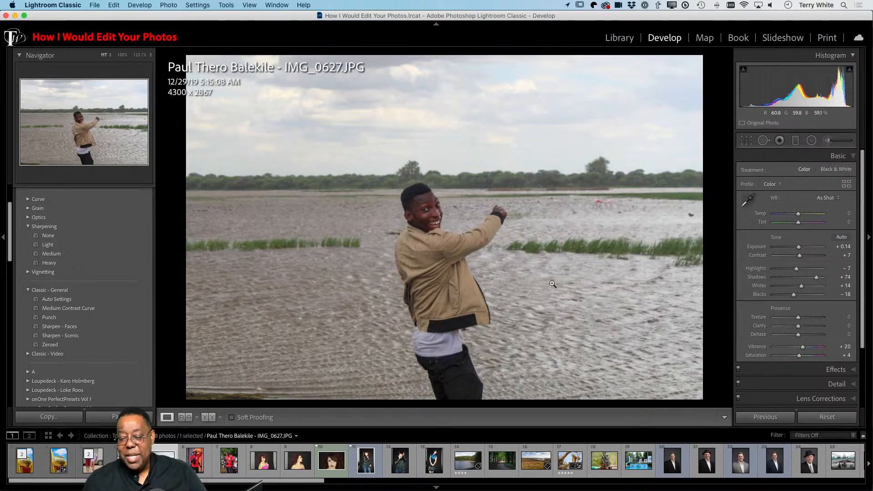
key("g")
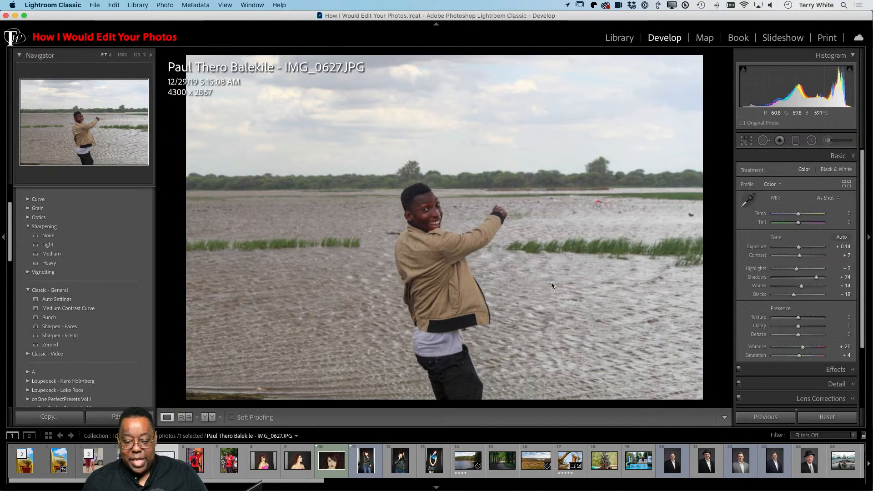
scroll(339, 314, "down", 2)
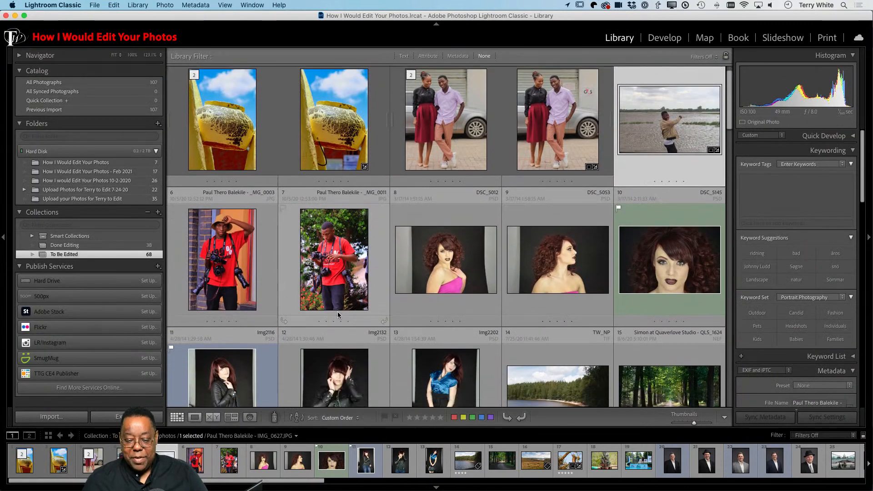
- Inspect the portrait DSC_5012.psd at 100%, open it in Develop, and apply the Auto tone adjustment
double_click(422, 246)
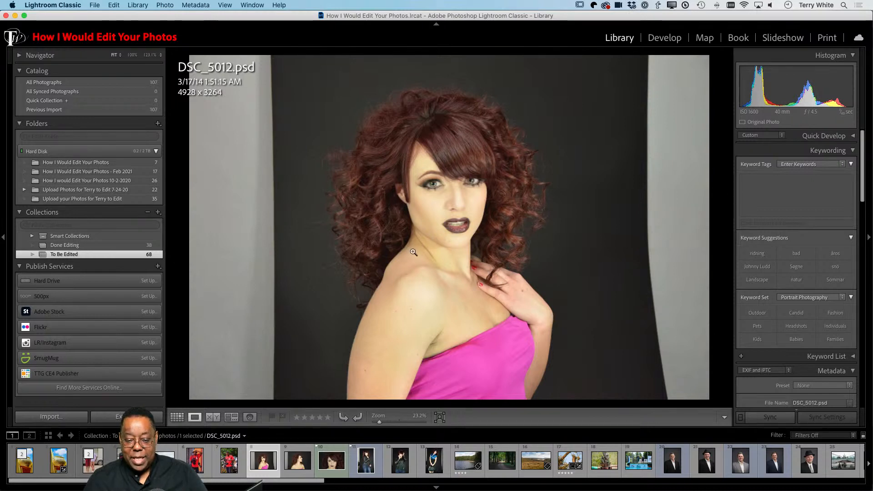
left_click(454, 198)
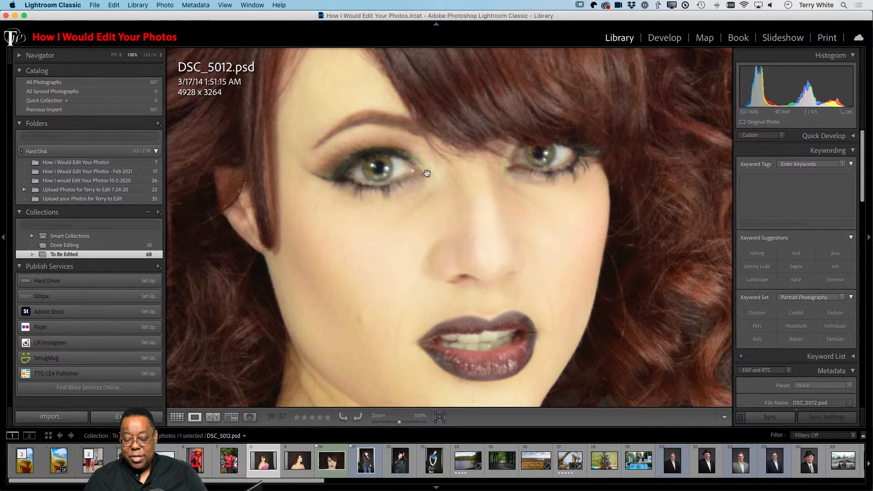
left_click(453, 157)
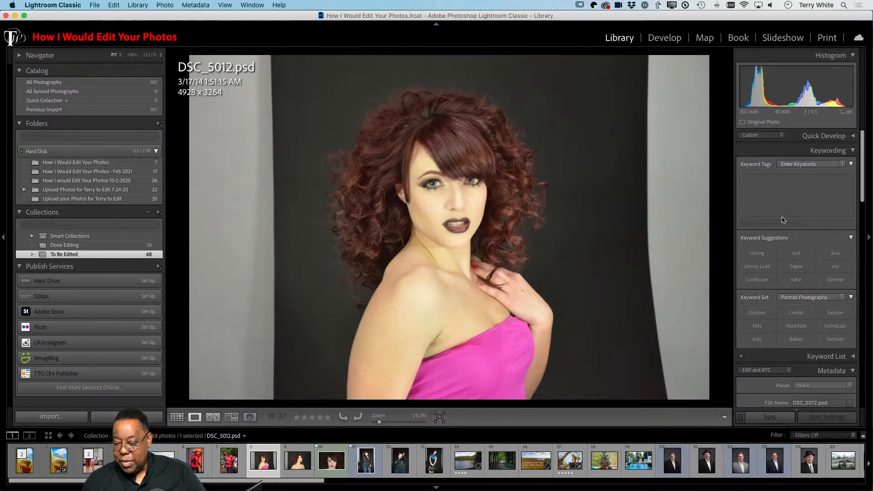
key("d")
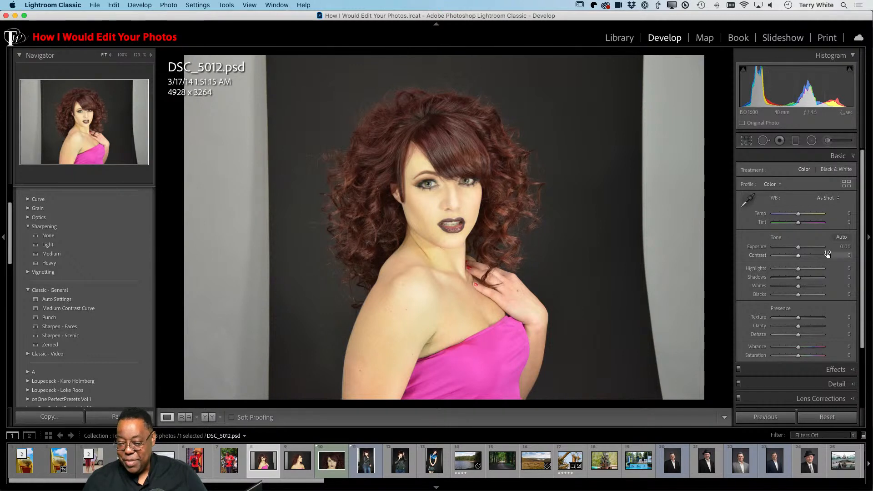
left_click(842, 239)
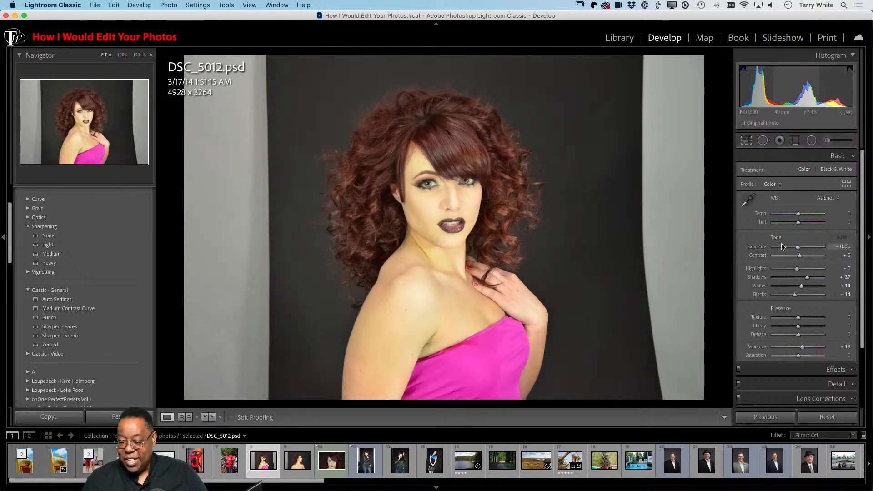
- Try to enable lens profile corrections for DSC_5012.psd
scroll(755, 250, "down", 4)
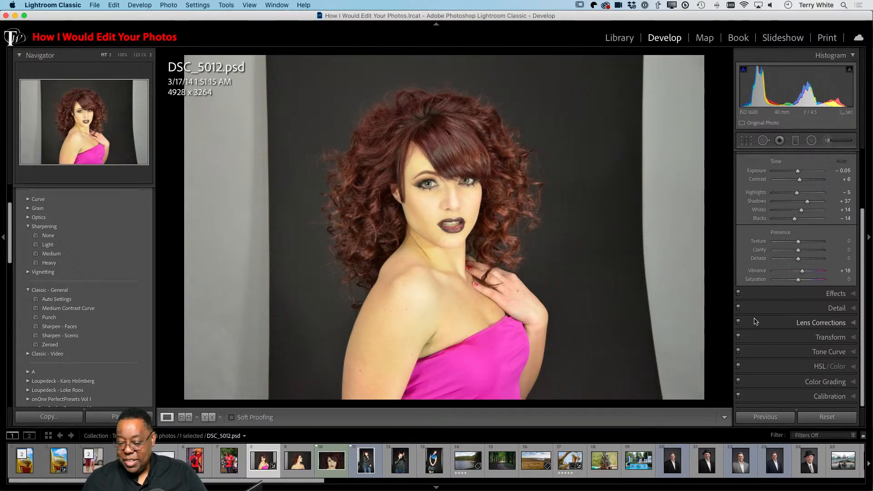
left_click(756, 324)
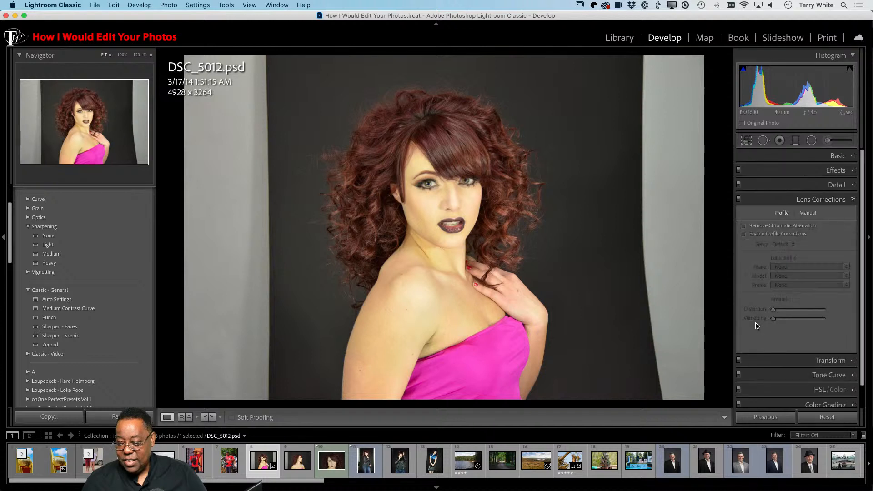
left_click(753, 236)
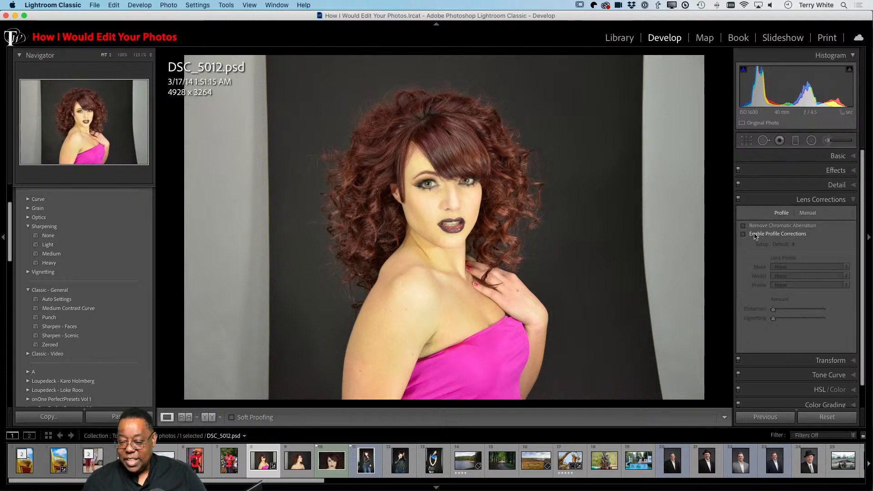
- Set the portrait's white balance by sampling the dark backdrop as neutral, and cool Temp to -9
left_click(843, 157)
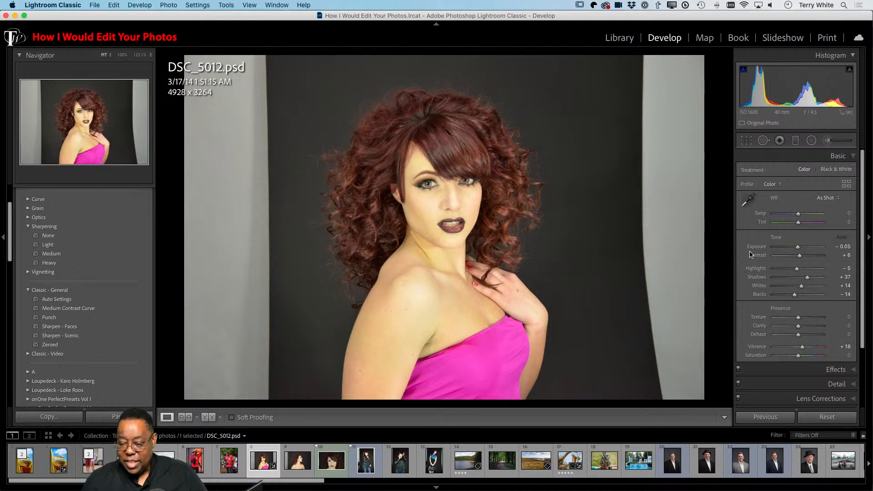
left_click(746, 205)
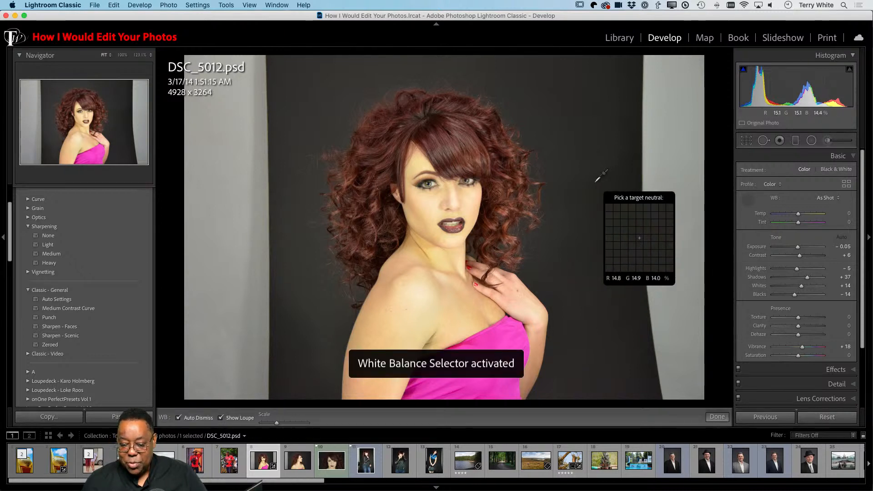
left_click(625, 272)
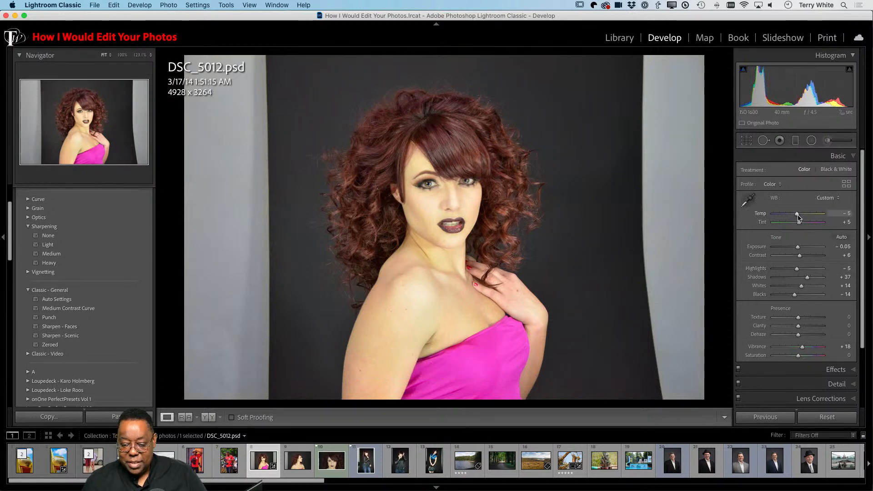
left_click_drag(799, 218, 798, 218)
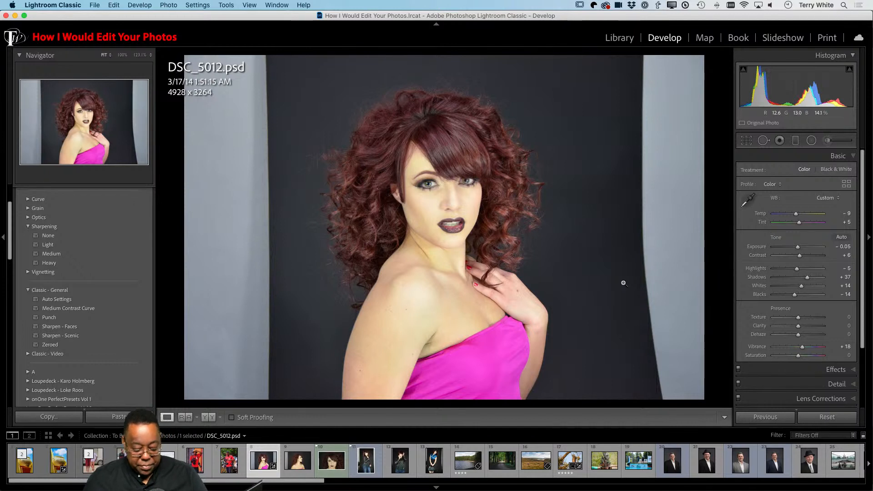
- Crop DSC_5012.psd to about 2943 x 3123, removing the grey areas at both sides and some space above the hair
key("r")
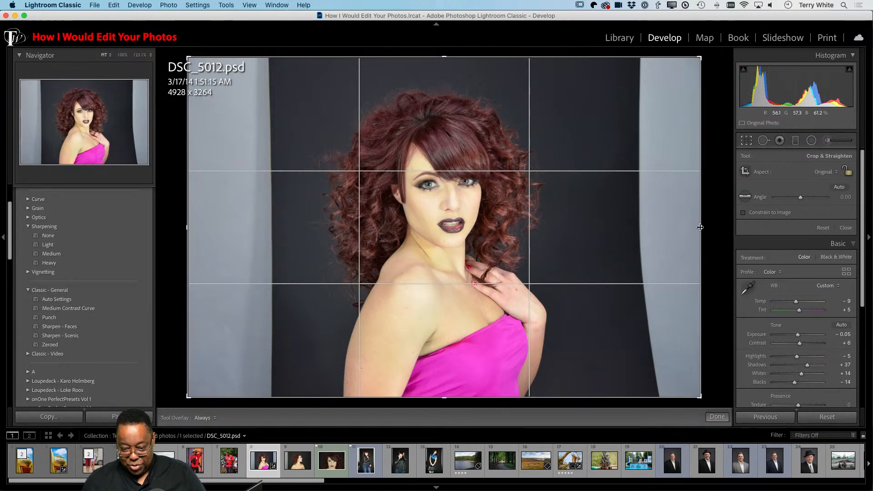
left_click_drag(701, 228, 617, 227)
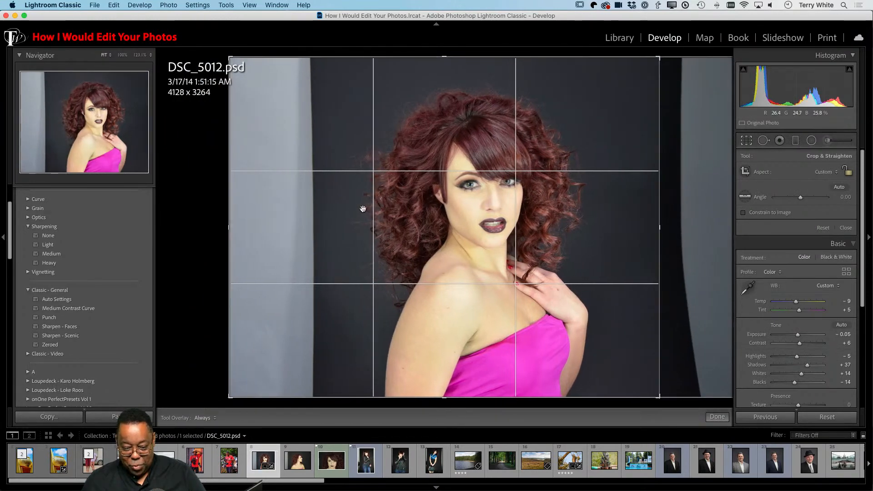
left_click_drag(228, 224, 296, 223)
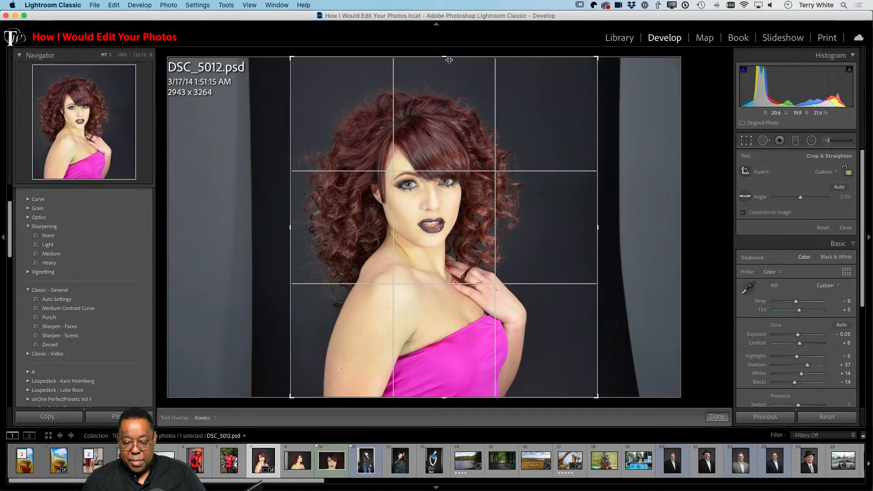
left_click_drag(449, 59, 445, 63)
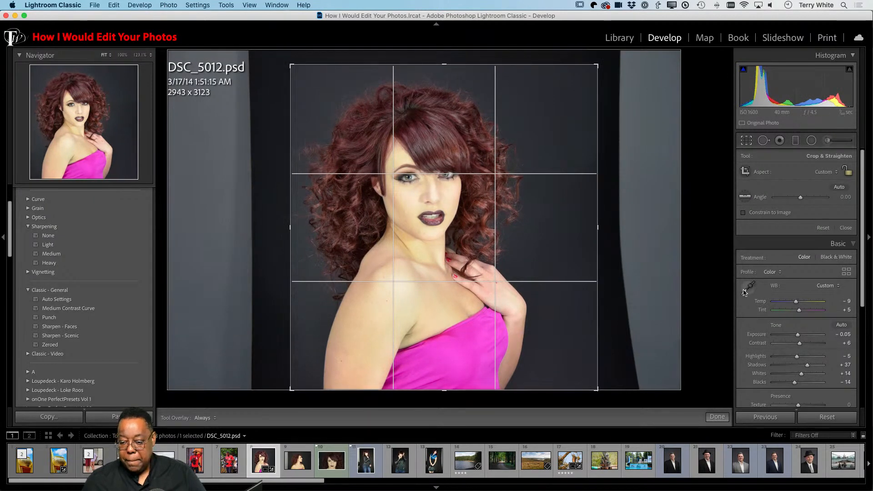
left_click(746, 142)
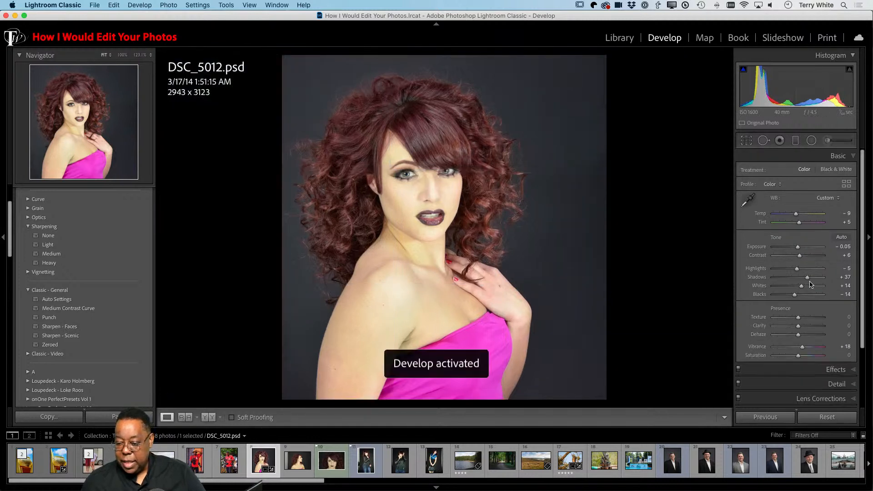
- Raise Contrast to +57 and open a copy with Lightroom adjustments in Photoshop
left_click_drag(800, 258, 814, 258)
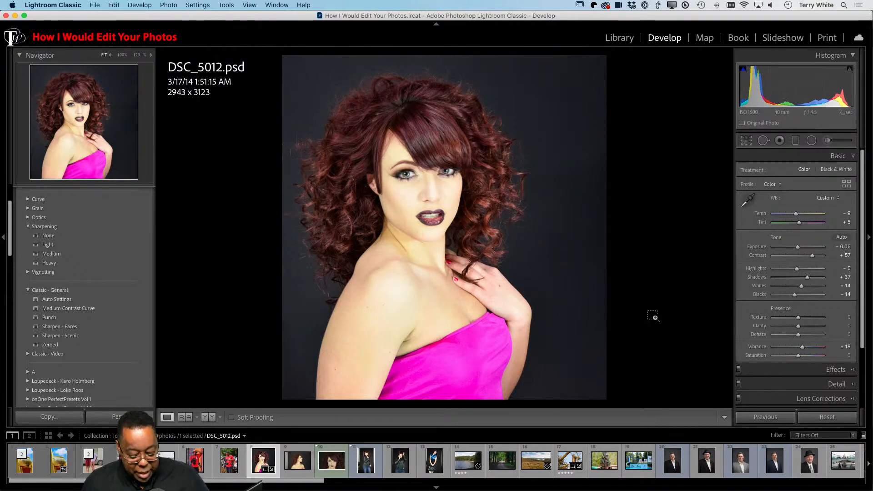
key("super+e")
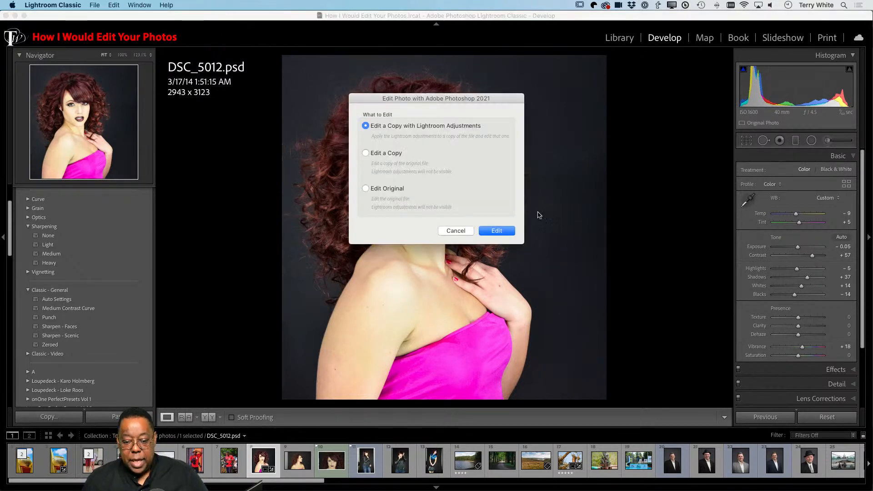
left_click(497, 231)
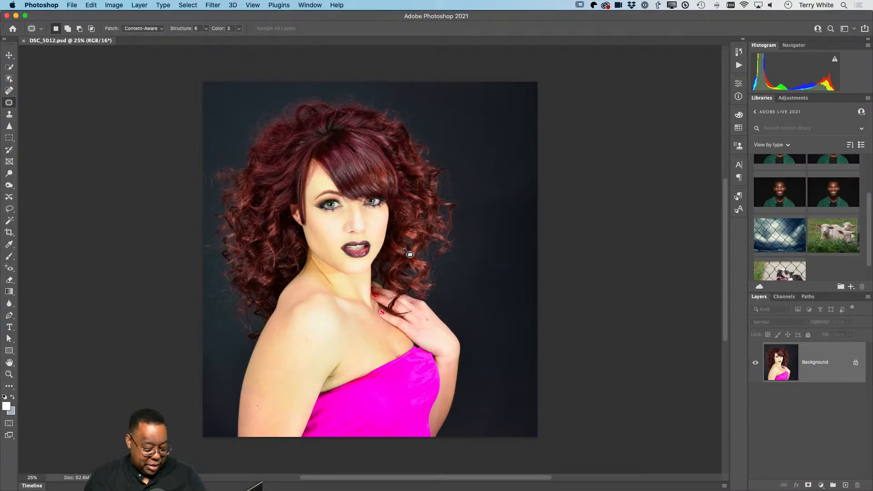
- Try sharpening the eyes directly on the Background layer with the Sharpen tool, and undo the strokes
key("z")
left_click_drag(355, 205, 413, 246)
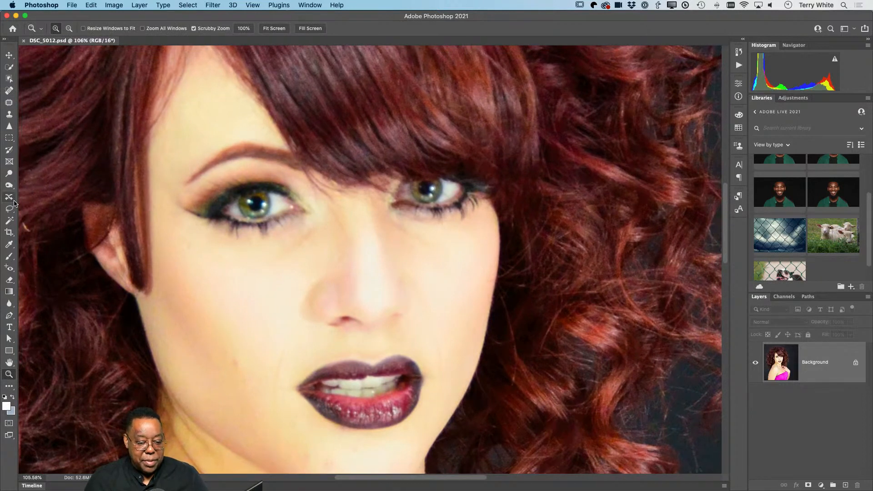
left_click(9, 126)
mouse_move(268, 207)
left_mouse_down()
mouse_move(263, 214)
mouse_move(283, 208)
mouse_move(245, 207)
mouse_move(261, 202)
mouse_move(248, 206)
mouse_move(278, 216)
mouse_move(254, 210)
left_mouse_up()
mouse_move(463, 207)
left_mouse_down()
mouse_move(401, 196)
mouse_move(421, 196)
left_mouse_up()
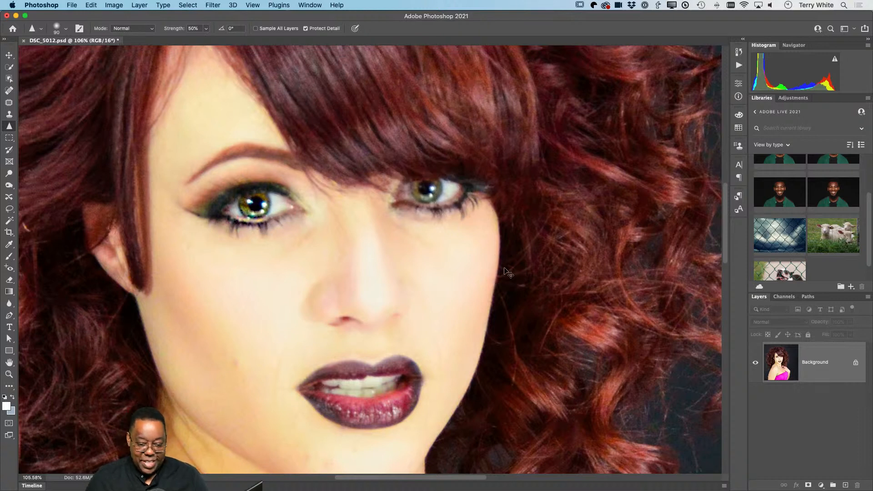
key("super+z")
key("super+z")
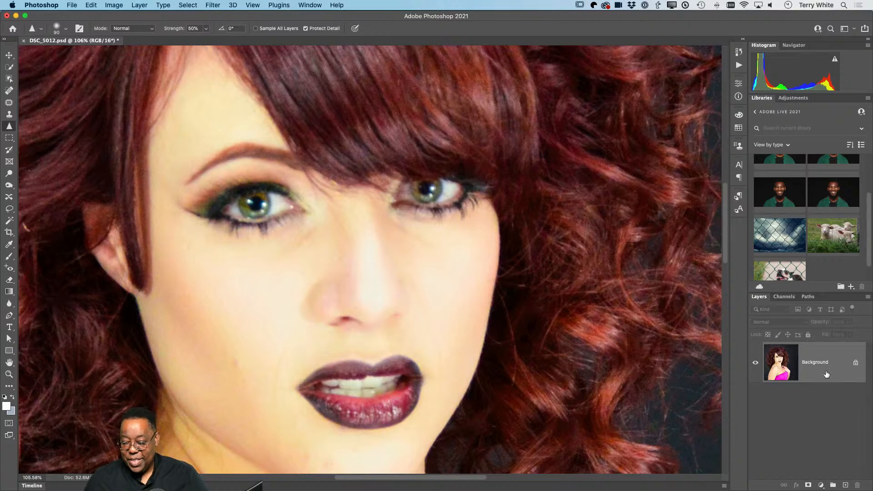
- Duplicate the Background layer and sharpen both eyes and the lips on the copy with the Sharpen tool
left_click_drag(827, 374, 845, 485)
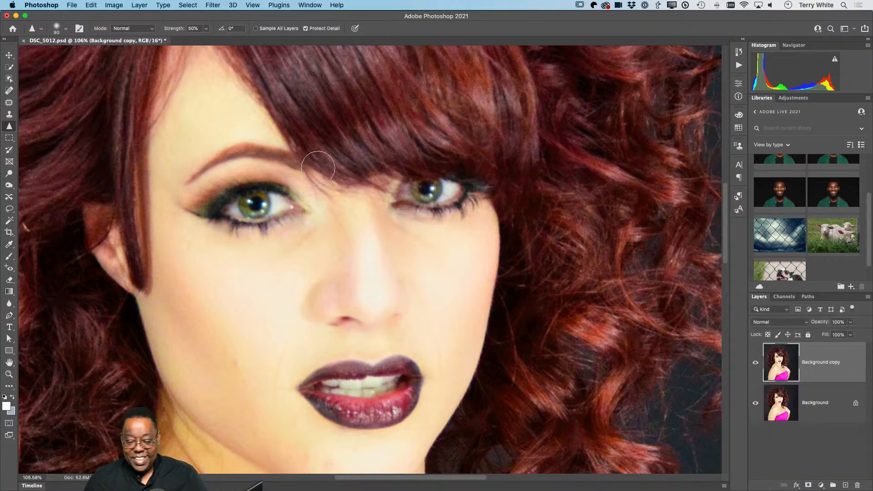
left_click_drag(262, 206, 258, 208)
left_click_drag(416, 197, 428, 196)
mouse_move(380, 391)
left_mouse_down()
mouse_move(329, 398)
mouse_move(401, 393)
mouse_move(348, 413)
mouse_move(329, 394)
mouse_move(377, 405)
left_mouse_up()
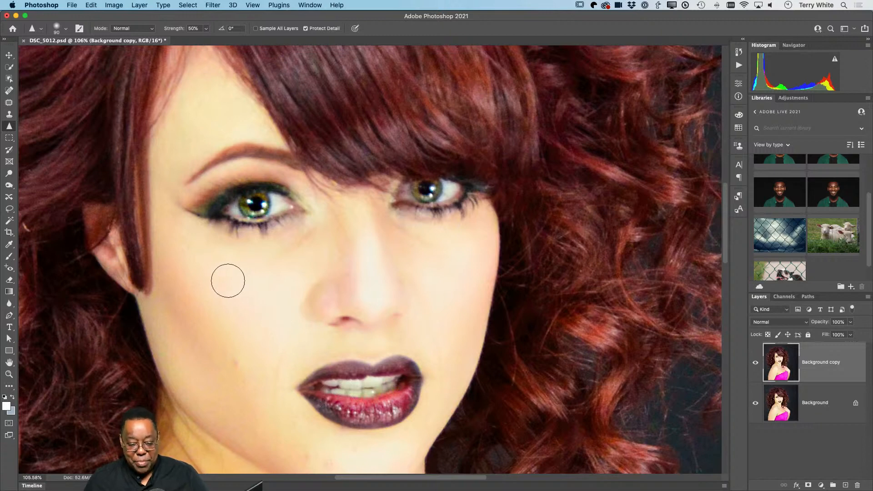
- Remove the small blemishes on the cheek and chin with the Spot Healing Brush, using a smaller brush for the chin
scroll(215, 279, "down", 5)
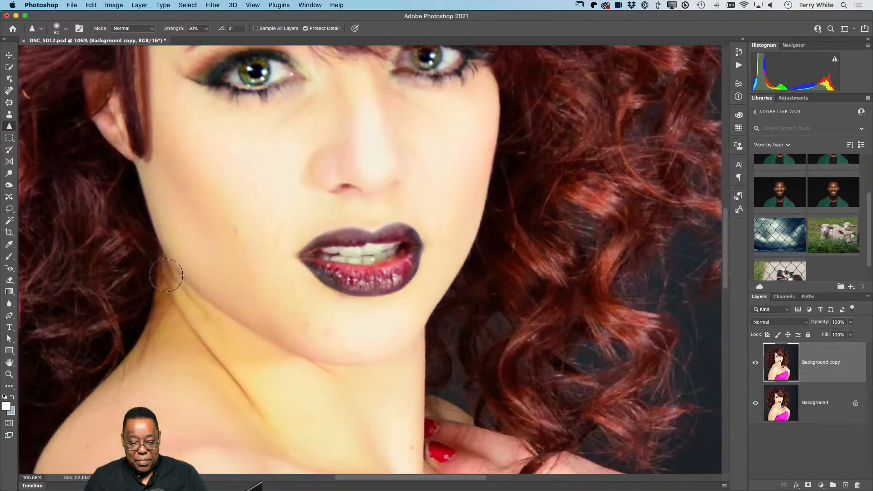
left_click(10, 91)
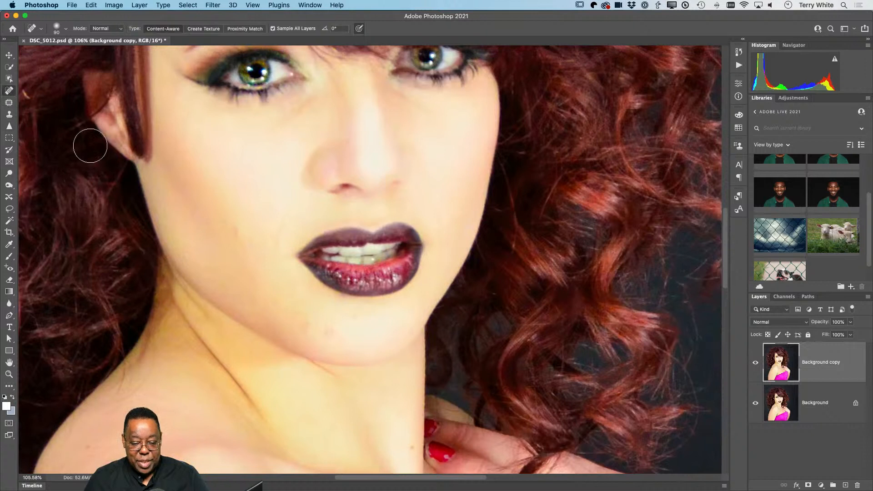
left_click(239, 233)
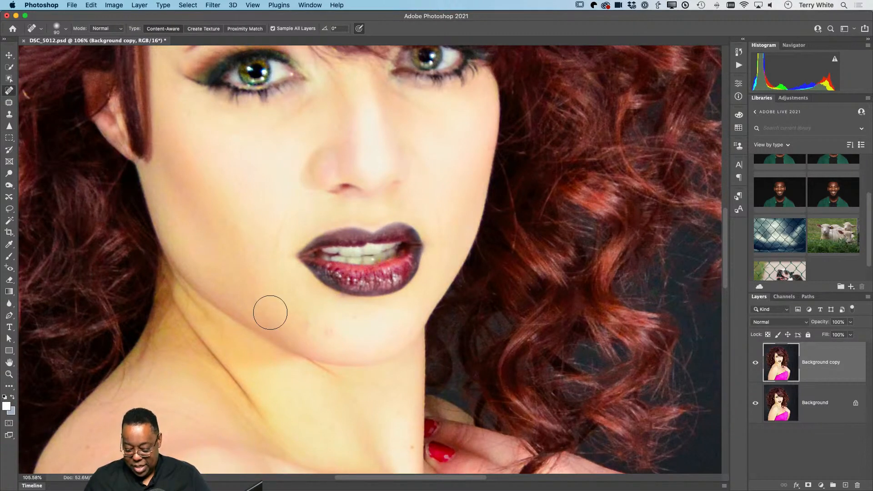
key("bracketleft")
key("bracketleft")
key("bracketleft")
key("bracketleft")
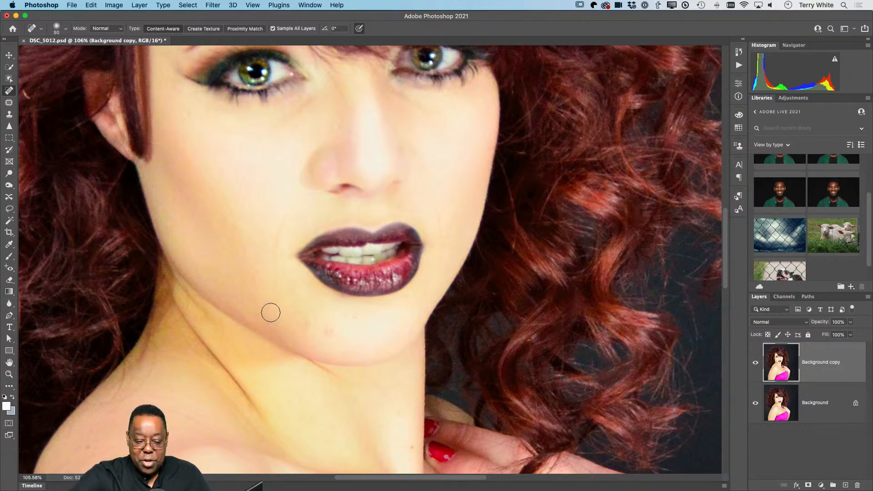
left_click(305, 322)
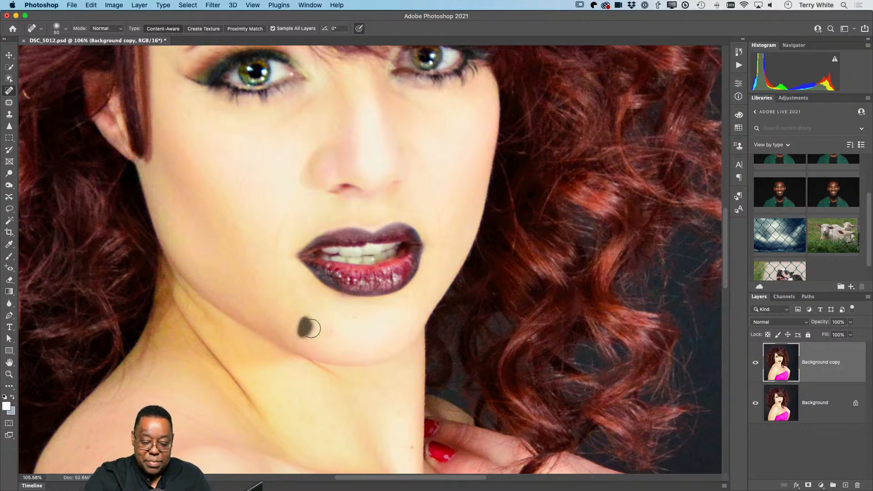
left_click(330, 334)
left_click(344, 301)
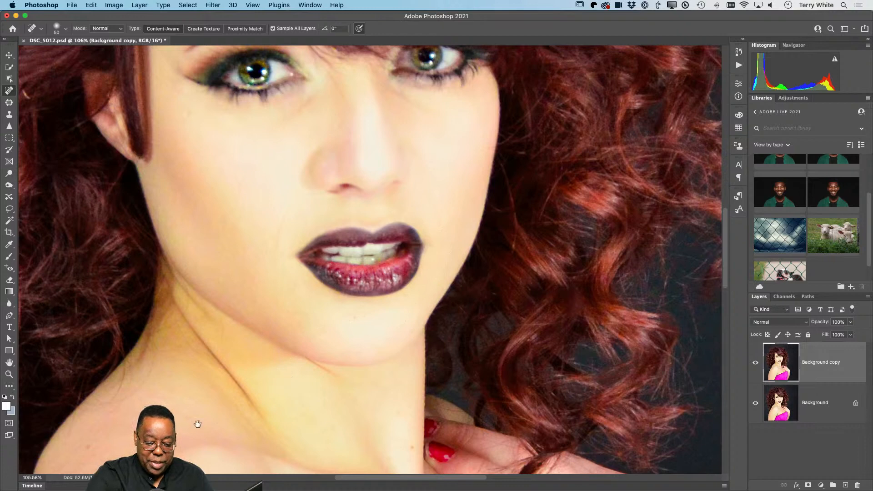
- Remove the small blemishes on the shoulder and upper chest with the Spot Healing Brush
left_click_drag(197, 424, 324, 288)
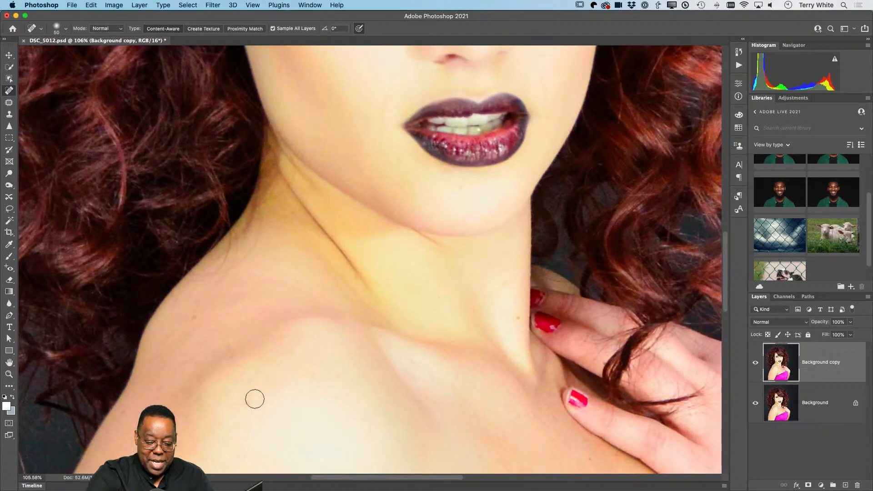
left_click(247, 403)
left_click(191, 314)
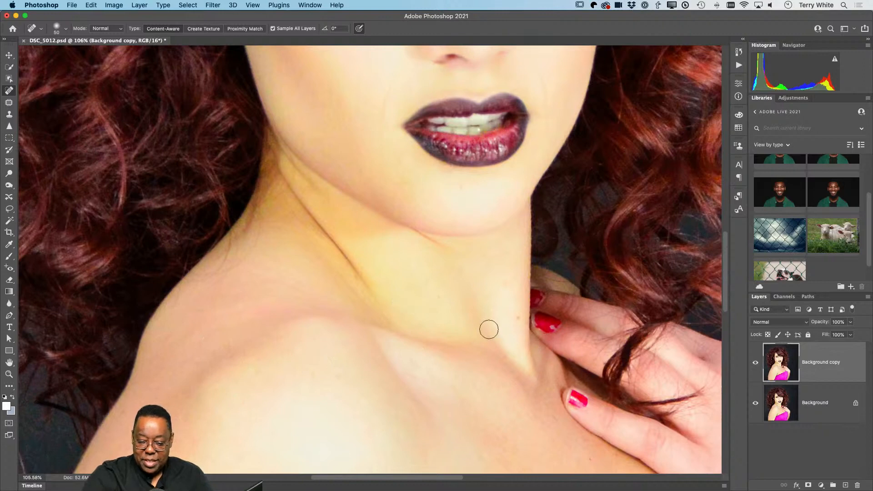
left_click_drag(343, 395, 439, 272)
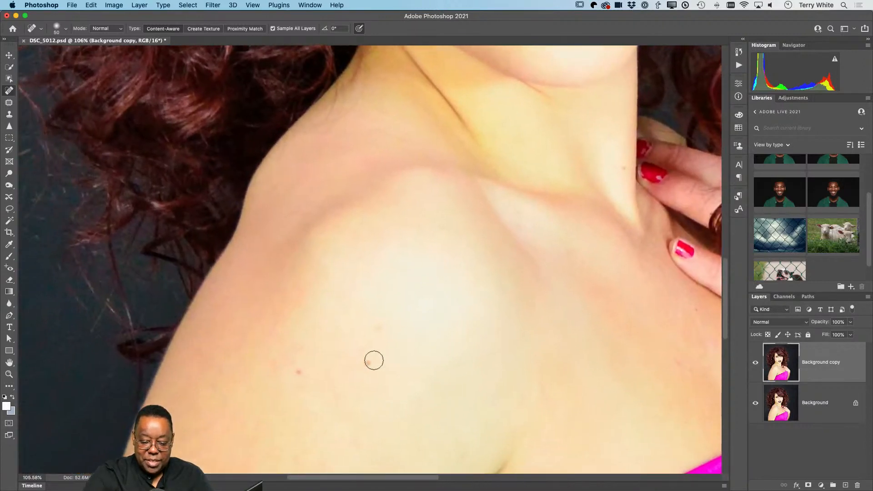
left_click(367, 362)
left_click_drag(377, 332, 381, 319)
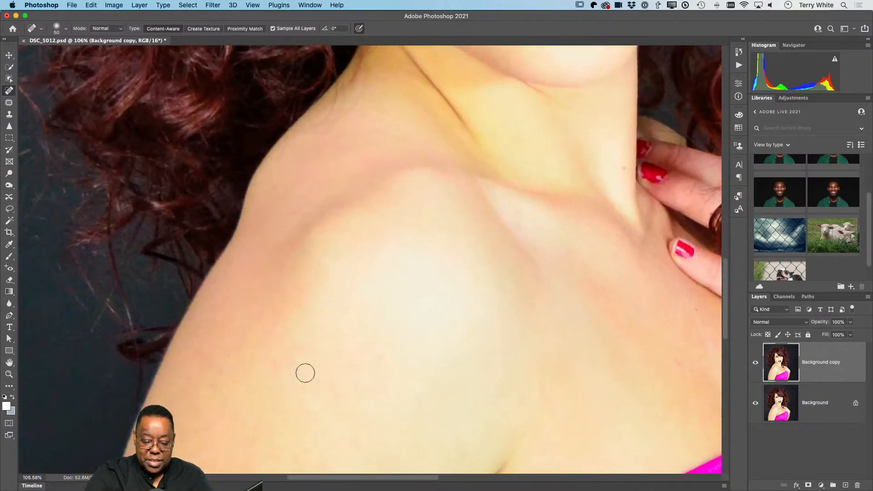
left_click(272, 362)
- Heal the dark spots on the upper arm beside the pink top
mouse_move(509, 408)
left_mouse_down()
mouse_move(493, 238)
mouse_move(515, 187)
left_mouse_up()
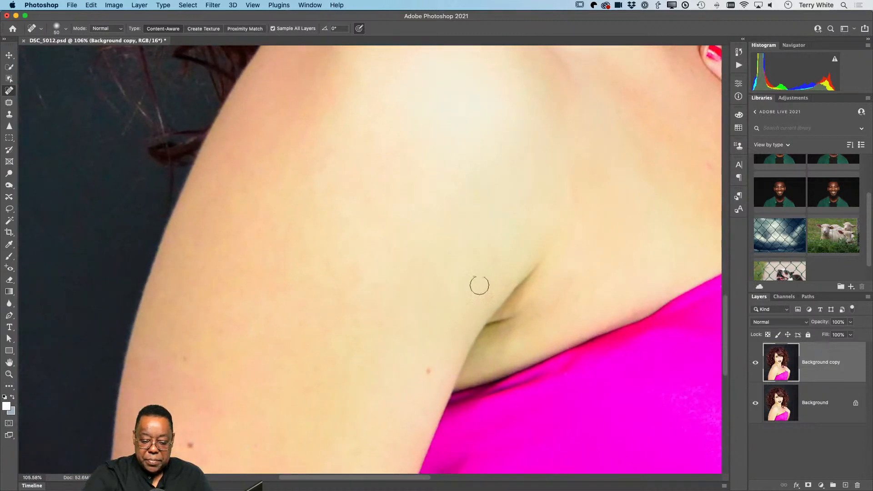
left_click_drag(435, 364, 425, 380)
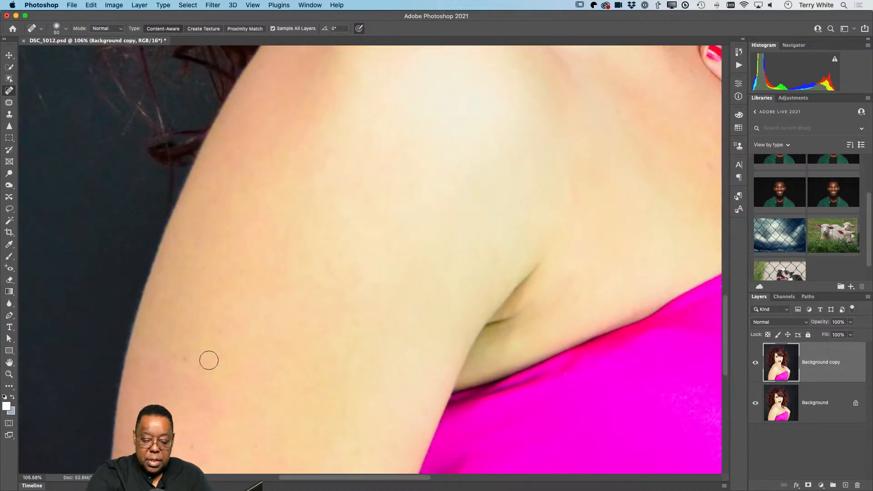
left_click_drag(389, 377, 408, 279)
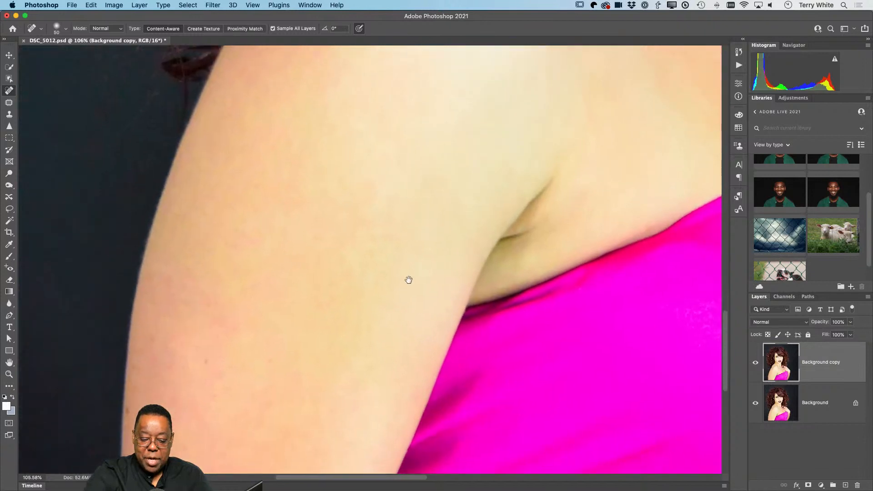
mouse_move(197, 330)
left_mouse_down()
mouse_move(195, 319)
mouse_move(222, 318)
left_mouse_up()
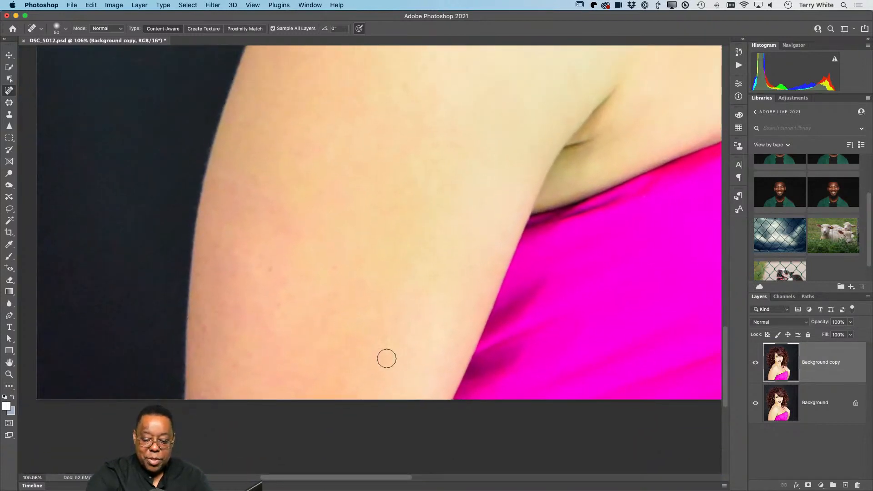
- Remove the remaining spots below the lips and on the neck near the fingers with the Spot Healing Brush
left_click_drag(399, 293, 326, 368)
left_click_drag(467, 251, 385, 349)
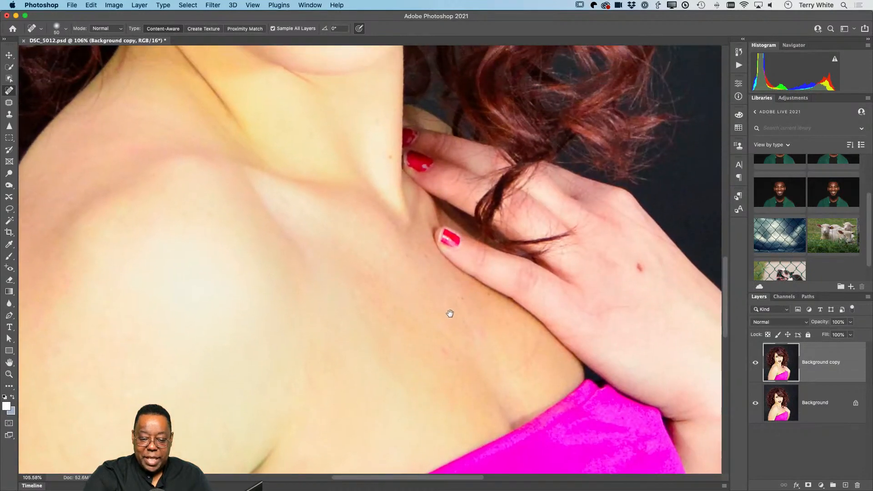
left_click_drag(449, 313, 454, 405)
mouse_move(456, 278)
left_mouse_down()
mouse_move(446, 378)
mouse_move(459, 373)
left_mouse_up()
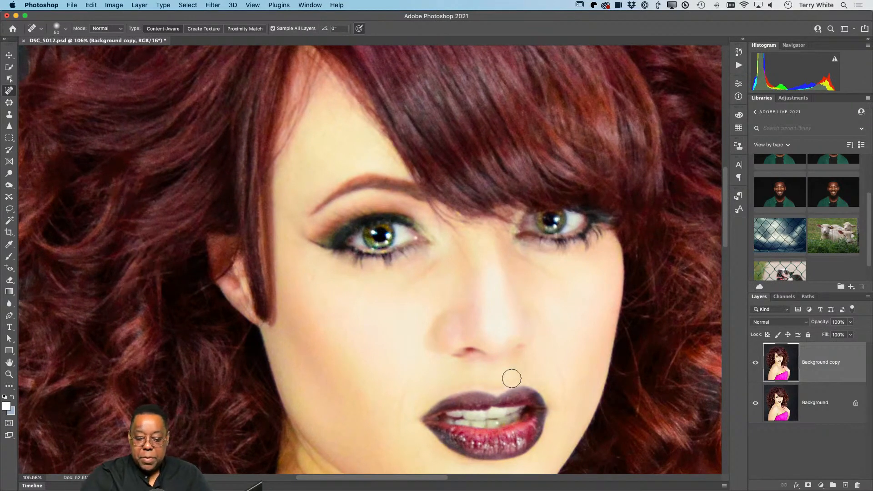
left_click_drag(511, 376, 540, 288)
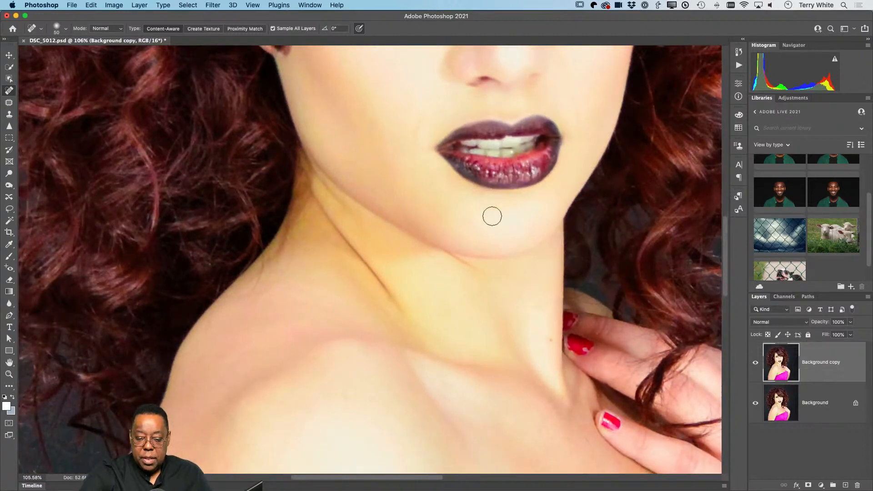
left_click(495, 209)
left_click(549, 337)
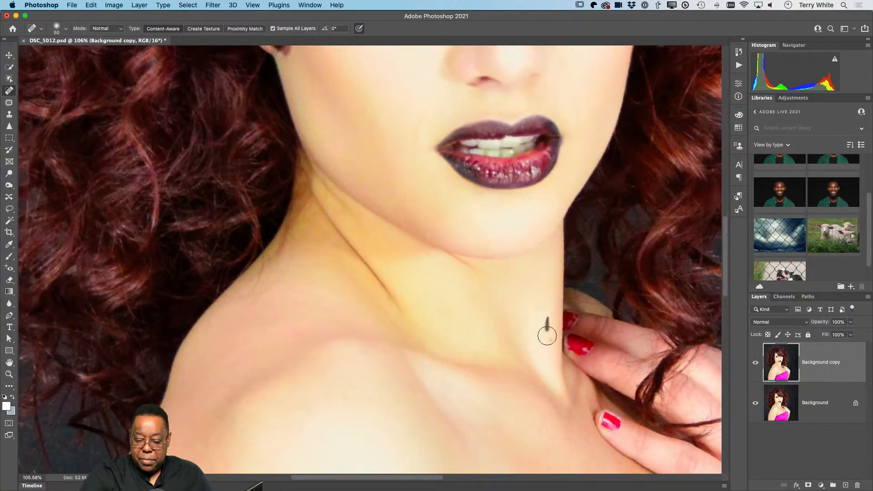
left_click(538, 299)
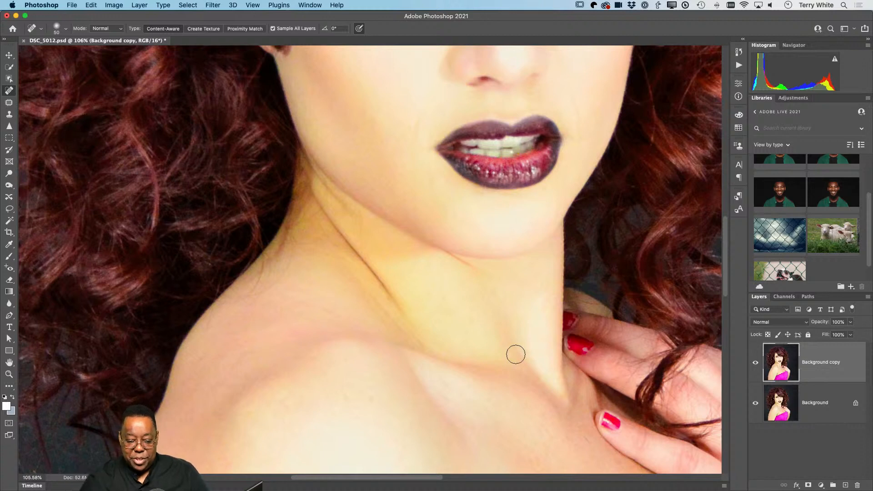
- Heal away the short skin crease at the underarm above the pink top
scroll(520, 351, "down", 10)
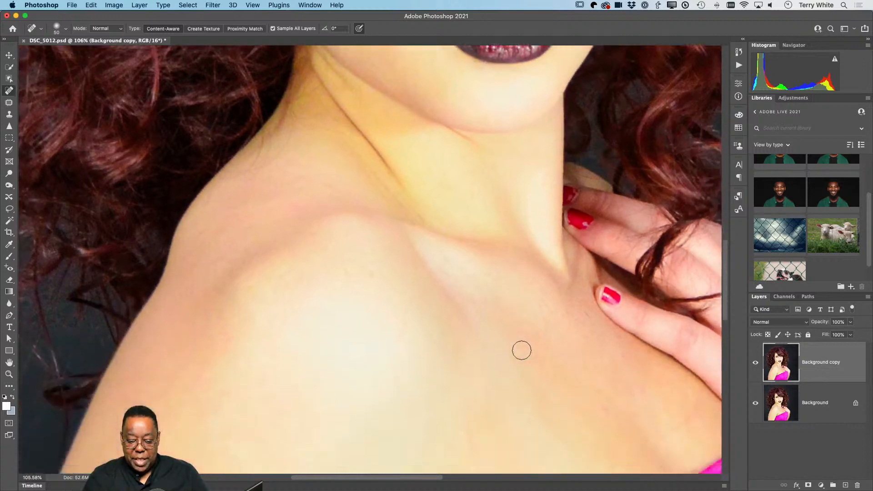
scroll(521, 351, "up", 8)
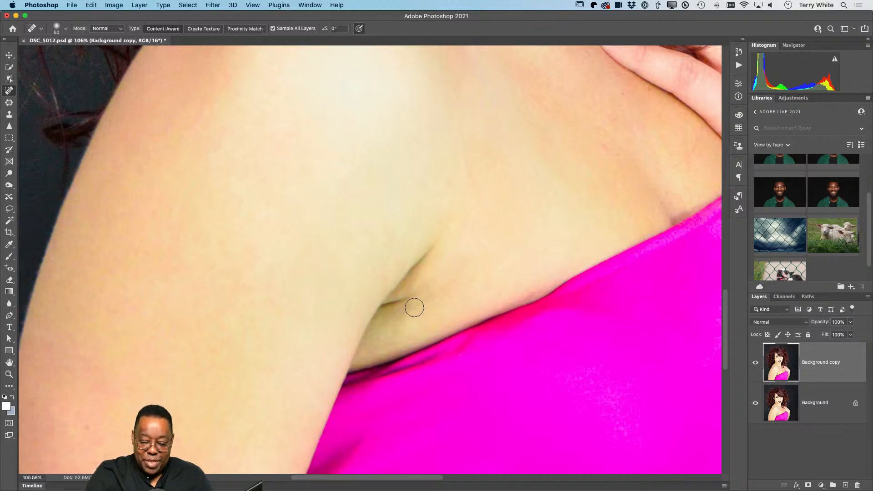
left_click_drag(423, 292, 378, 307)
left_click(382, 314)
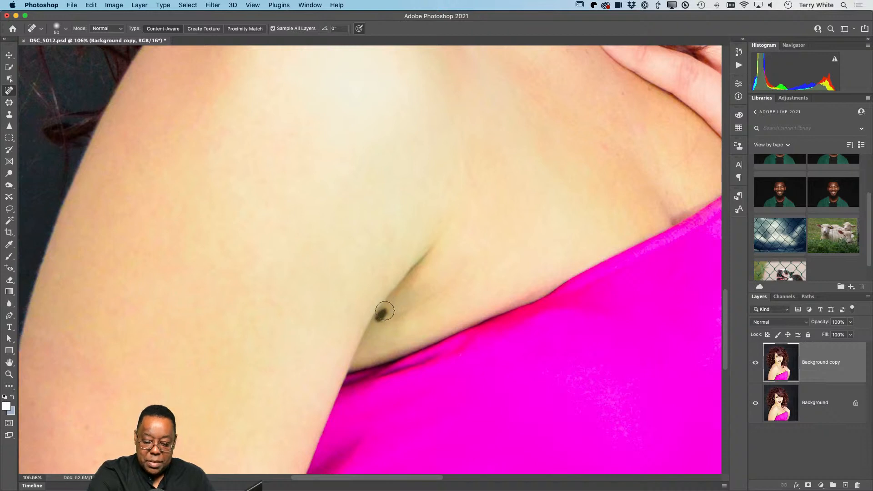
mouse_move(425, 291)
left_mouse_down()
mouse_move(403, 314)
mouse_move(415, 292)
mouse_move(408, 323)
mouse_move(389, 337)
left_mouse_up()
left_click(413, 297)
left_click(404, 315)
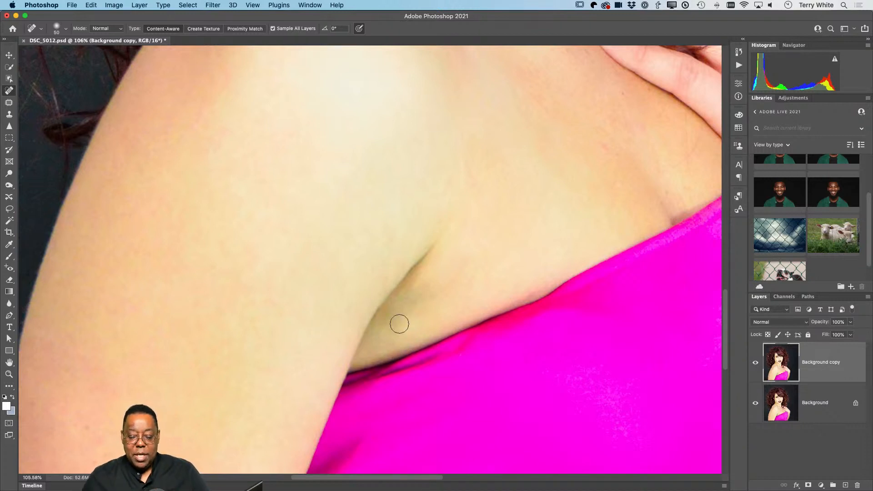
- In the Liquify filter, push the shoulder and outer upper arm slightly inward using the Forward Warp tool at brush size 500, and apply it
key("super+0")
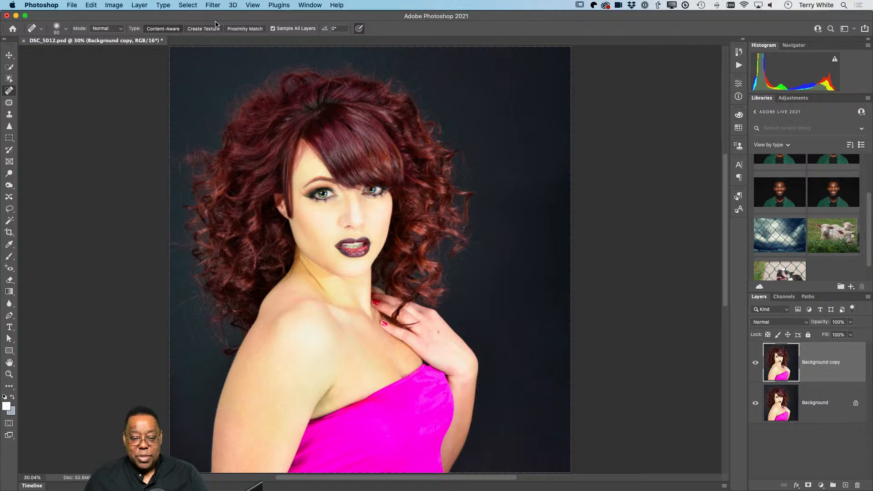
left_click(212, 4)
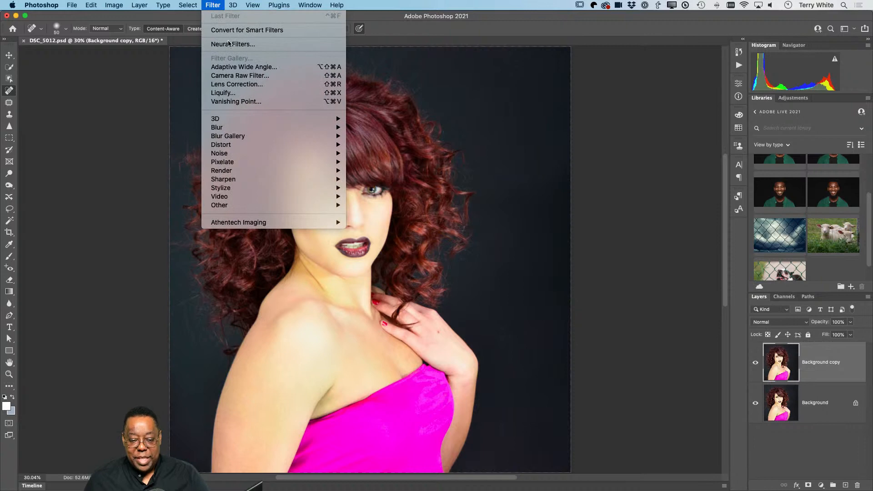
left_click(250, 93)
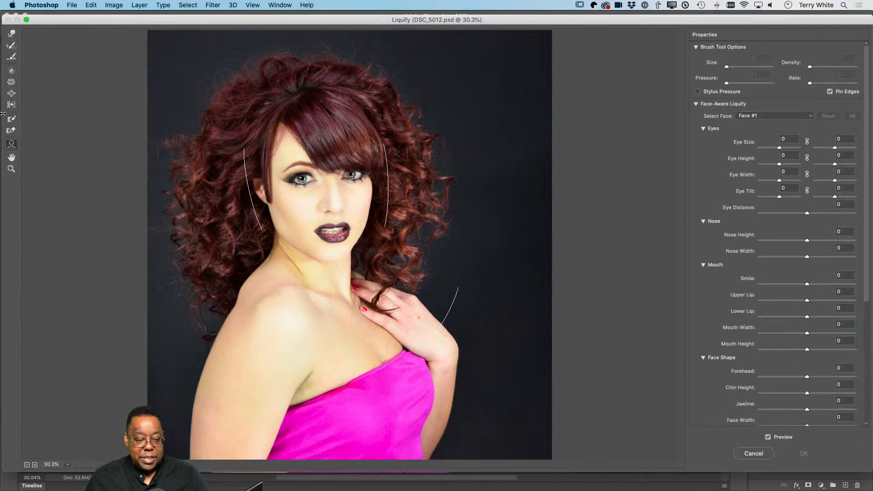
left_click(11, 34)
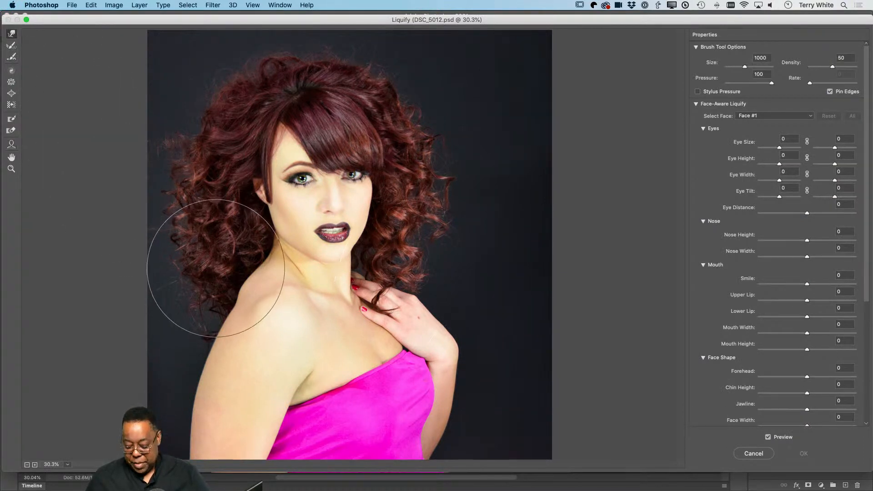
key("bracketleft")
key("bracketleft")
key("bracketleft")
key("bracketleft")
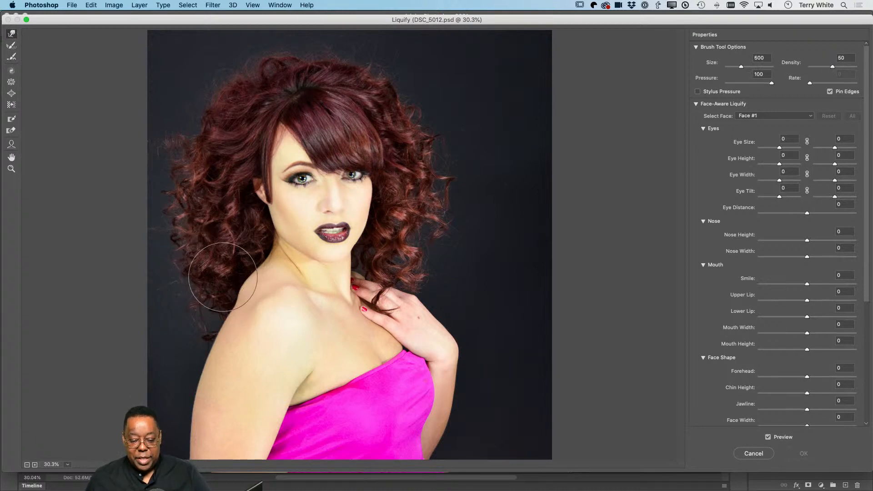
left_click_drag(232, 278, 235, 279)
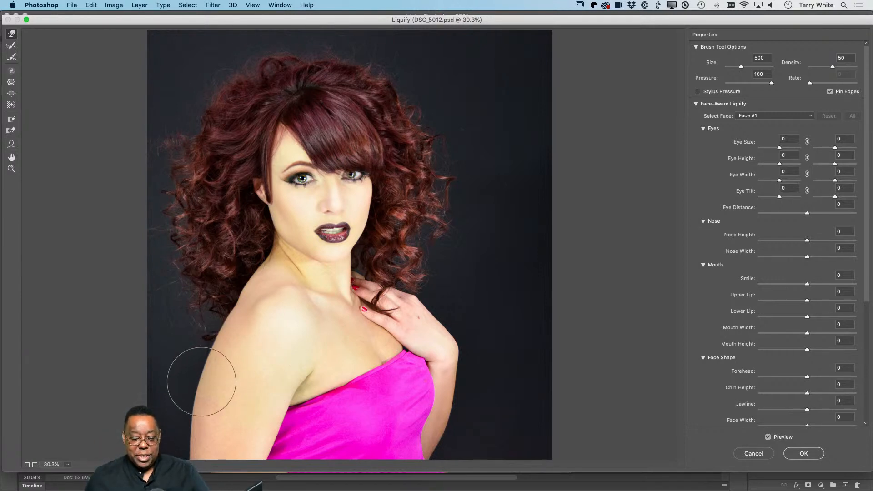
mouse_move(204, 382)
left_mouse_down()
mouse_move(207, 359)
mouse_move(192, 425)
left_mouse_up()
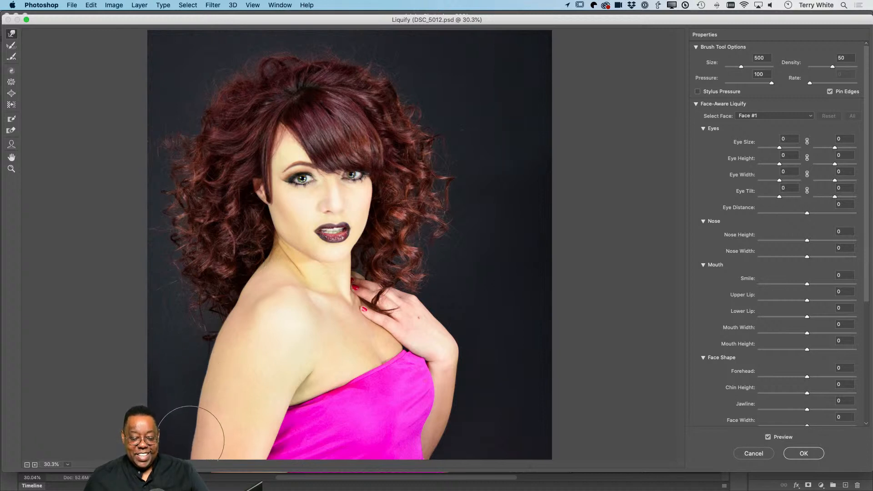
left_click_drag(192, 401, 196, 396)
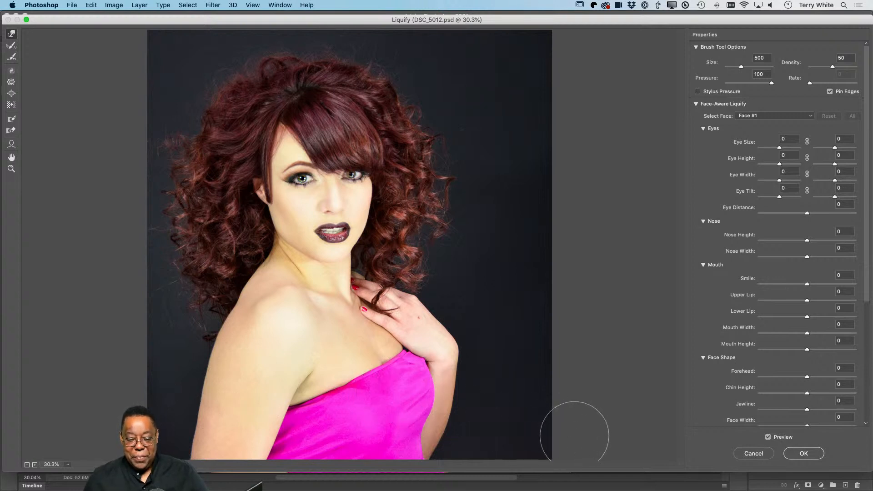
left_click(803, 454)
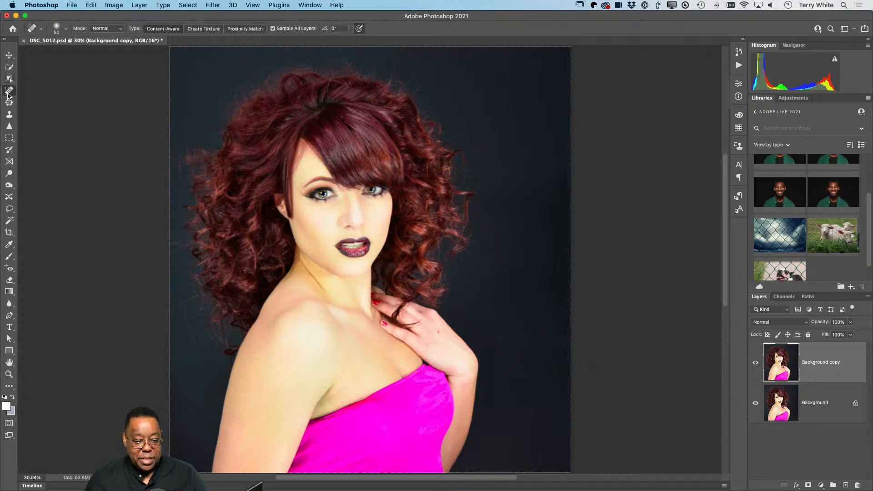
- Remove the mole on the back of the hand with the Spot Healing Brush
left_click(438, 332)
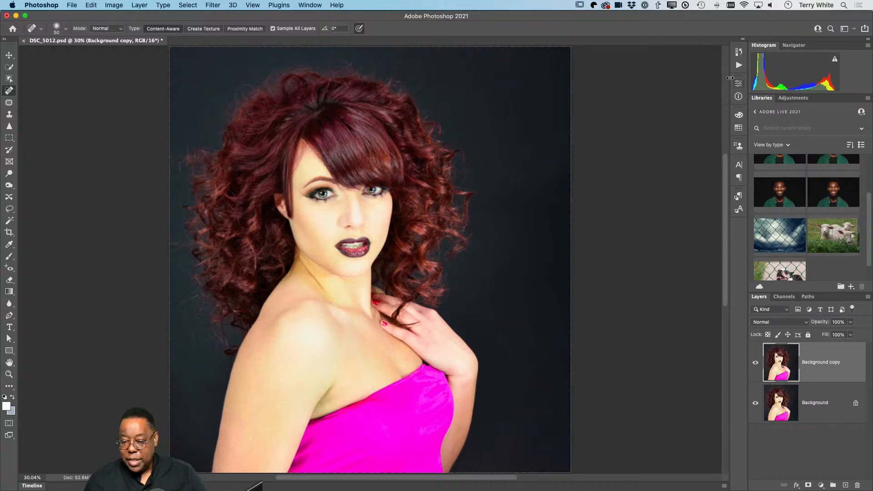
- Show the saved actions as buttons, enlarge their list, and run the Dodge/Burn action
left_click(738, 65)
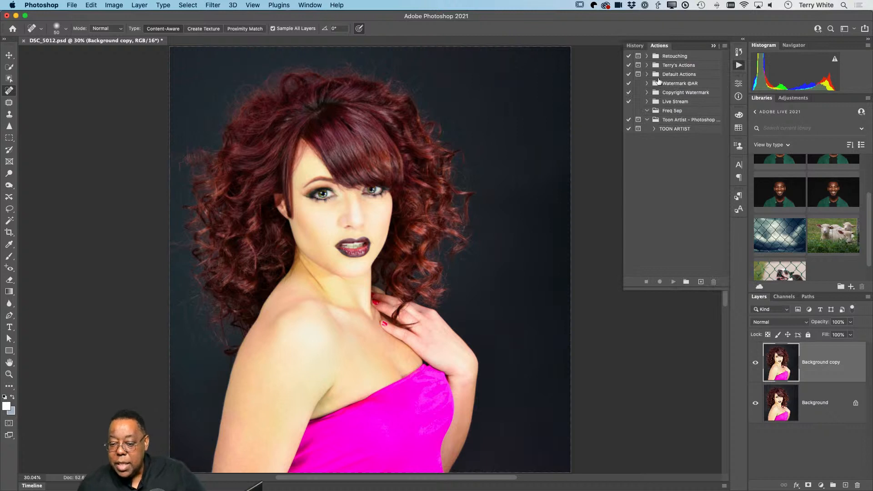
left_click(646, 56)
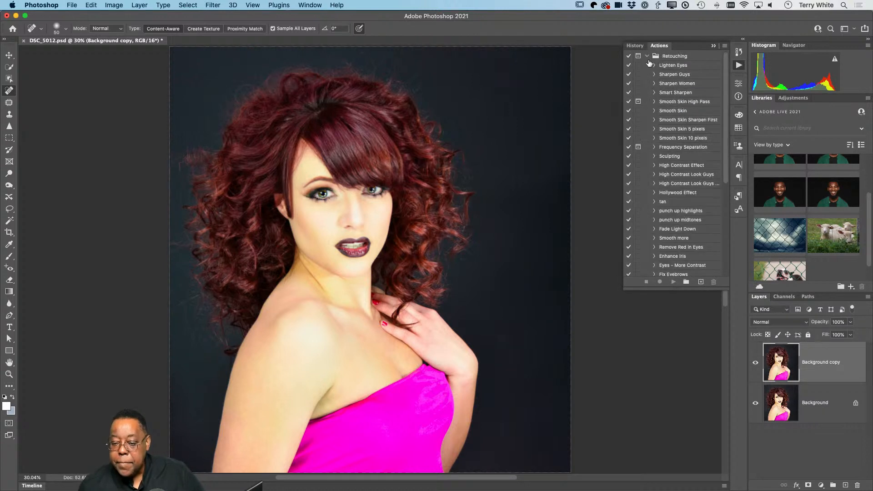
scroll(686, 203, "down", 5)
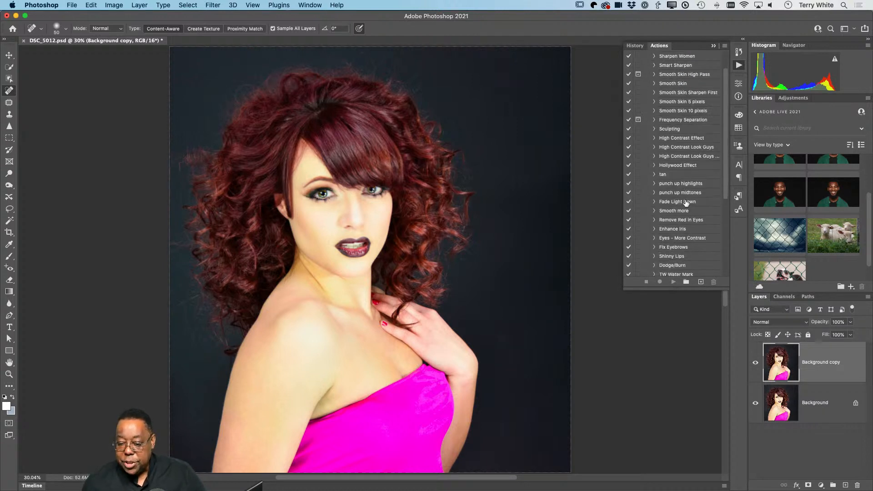
scroll(686, 204, "up", 5)
left_click(713, 46)
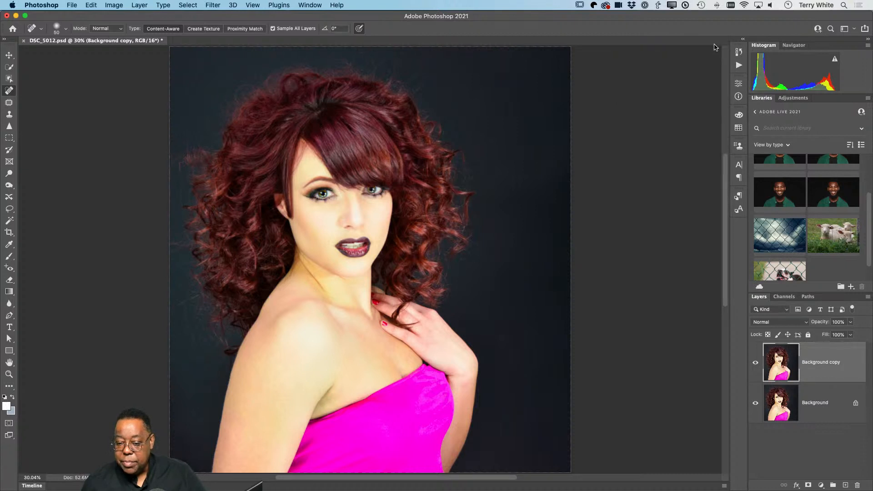
left_click(738, 64)
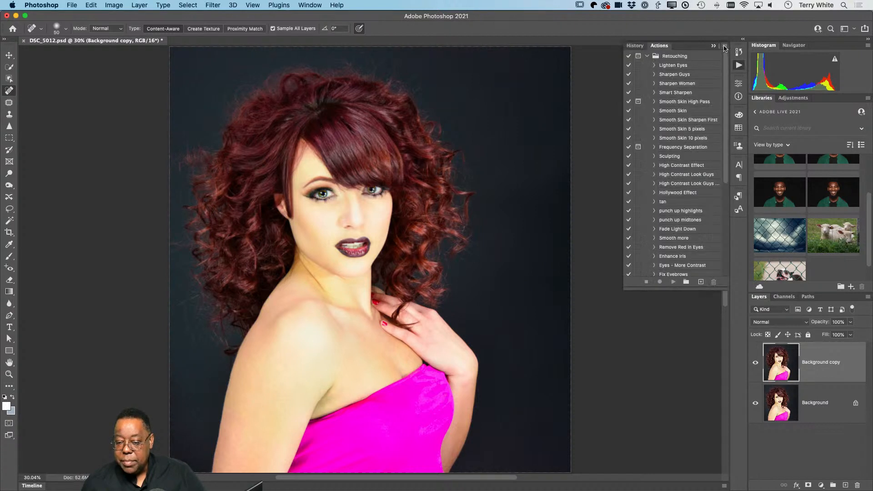
left_click(724, 45)
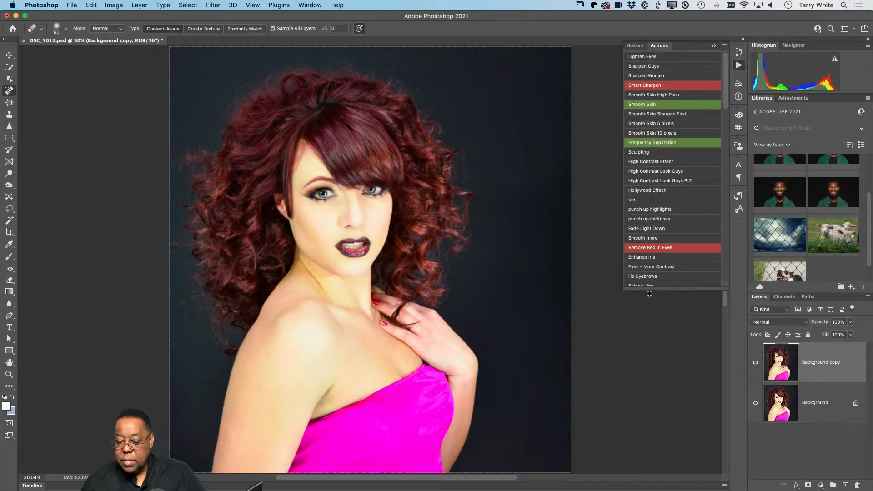
left_click_drag(648, 290, 648, 456)
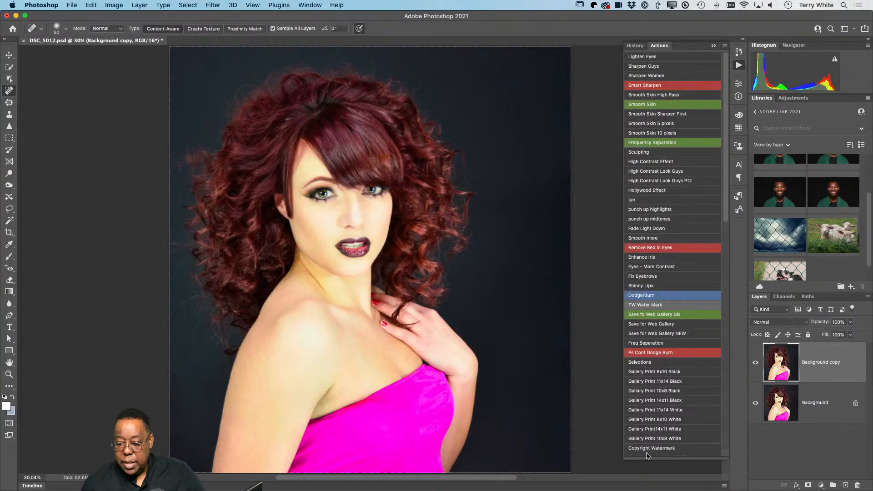
left_click(637, 297)
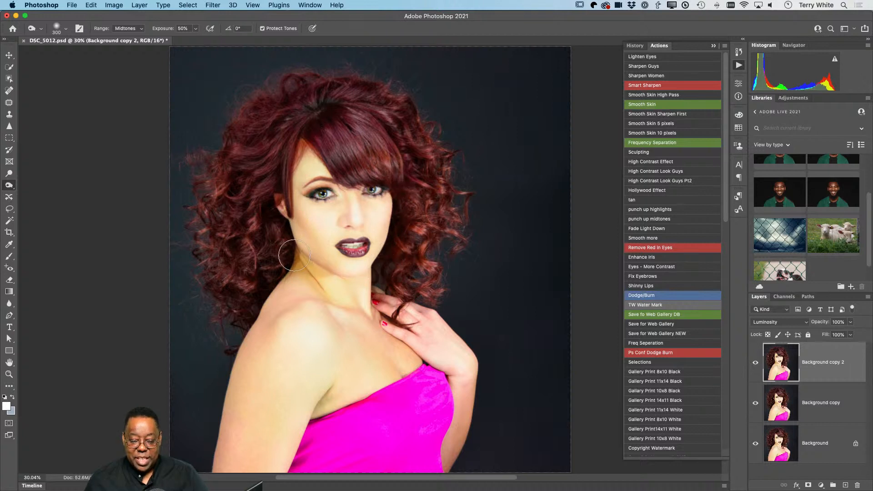
- Burn the area beside the jaw, and dodge the eyes and upper arm using a 150 px brush at 50% exposure on midtones
left_click_drag(310, 256, 312, 256)
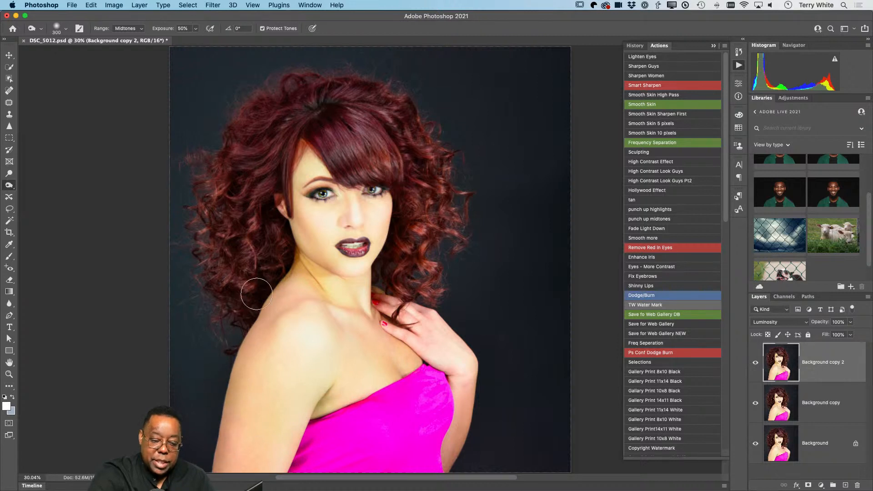
left_click(10, 174)
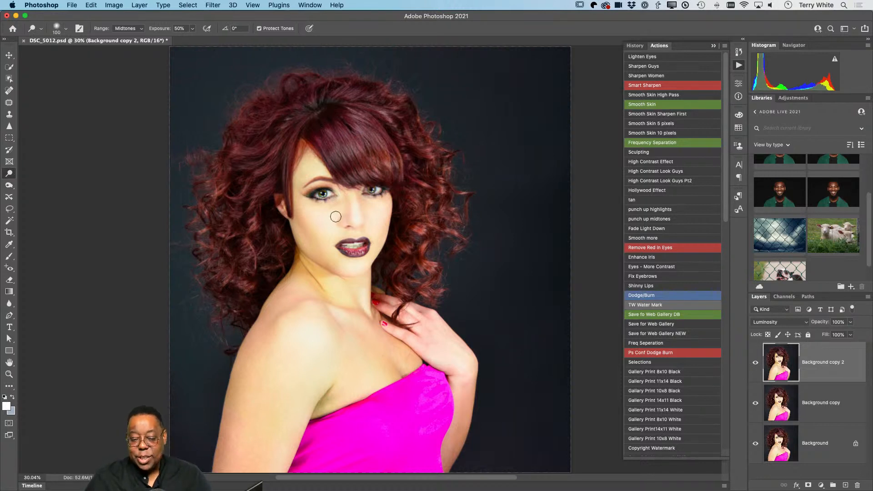
key("bracketright")
key("bracketright")
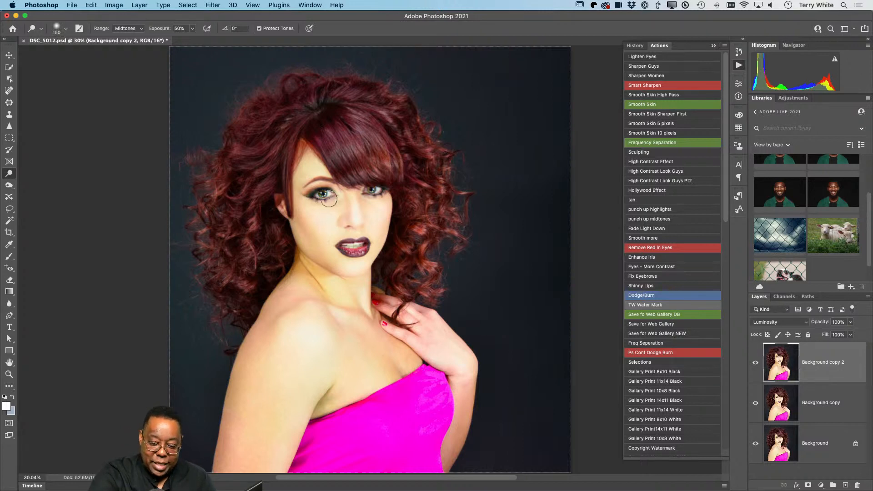
left_click_drag(327, 197, 307, 196)
left_click_drag(376, 190, 375, 194)
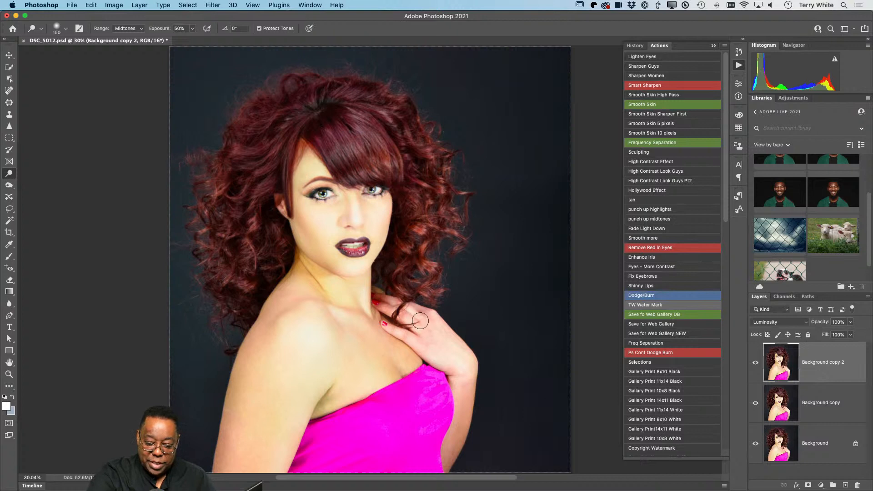
mouse_move(279, 358)
left_mouse_down()
mouse_move(242, 445)
mouse_move(267, 347)
mouse_move(229, 455)
mouse_move(279, 367)
mouse_move(241, 464)
mouse_move(282, 362)
mouse_move(265, 363)
left_mouse_up()
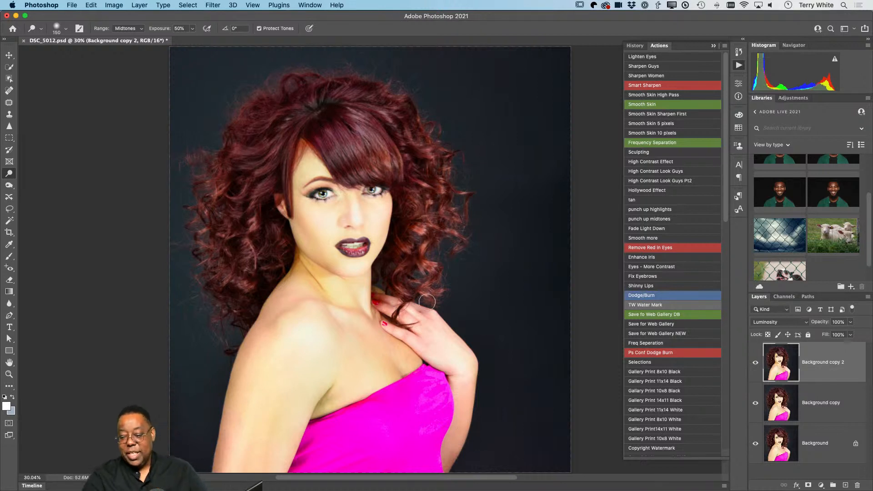
- Compare the portrait with and without the dodge and burn layer by toggling the visibility of Background copy 2
left_click(756, 364)
left_click(757, 365)
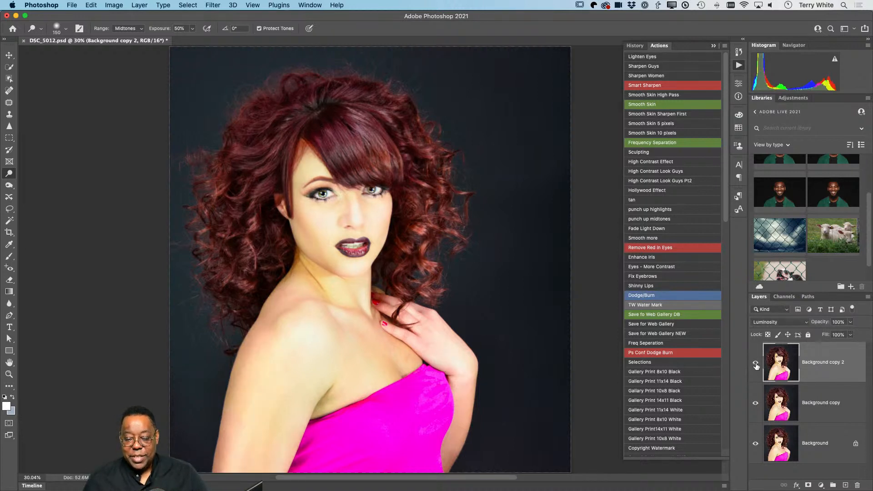
left_click(756, 365)
left_click(756, 365)
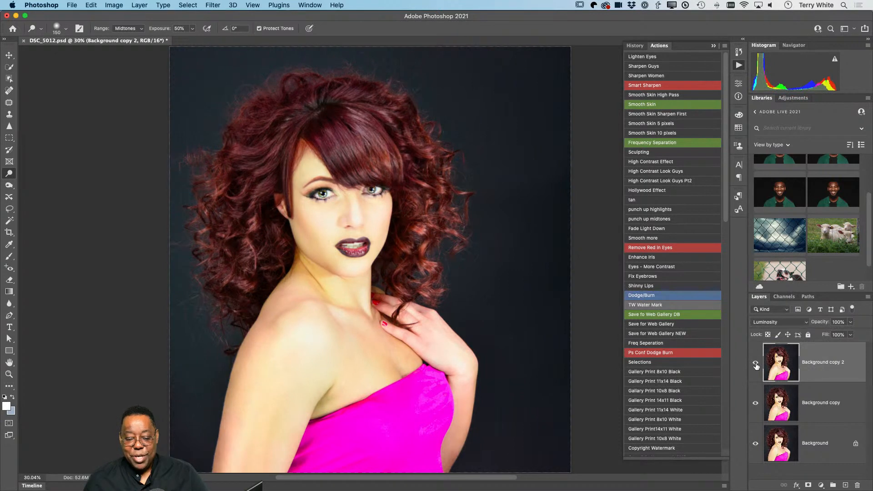
left_click(757, 365)
left_click(756, 365)
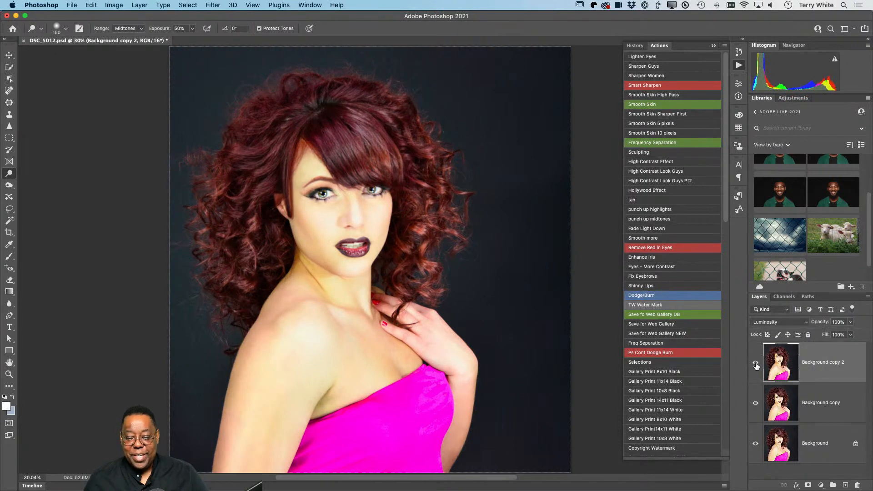
left_click(757, 365)
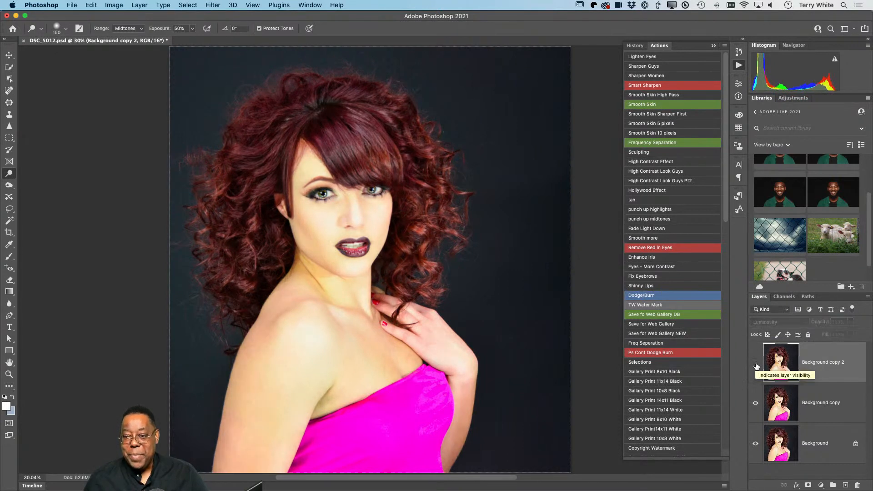
left_click(757, 365)
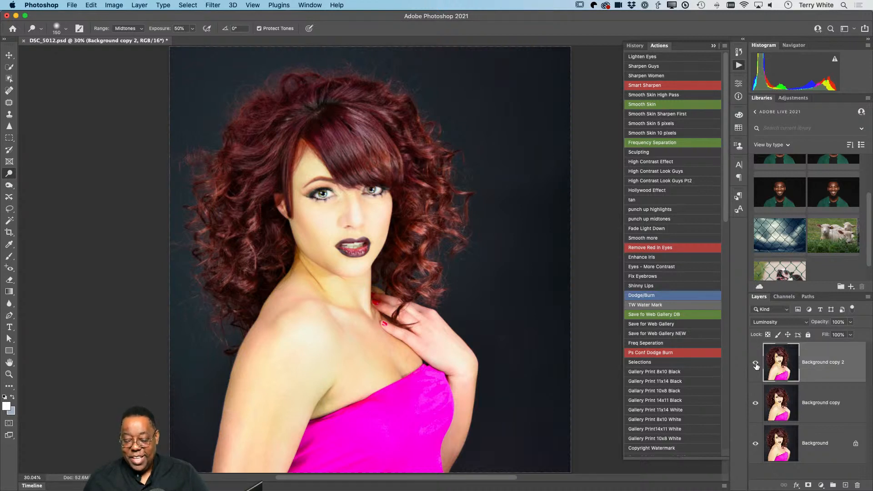
left_click(756, 364)
left_click(756, 364)
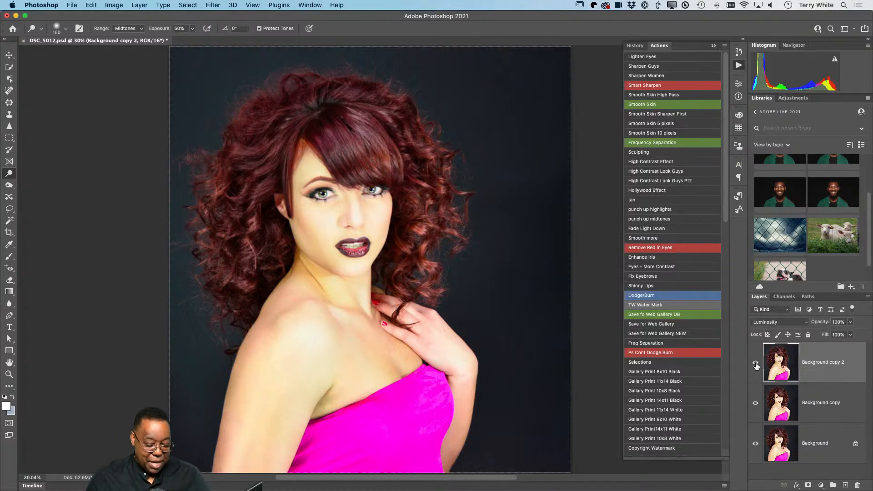
- Save and close the retouched portrait, and return to Lightroom Classic
key("super+s")
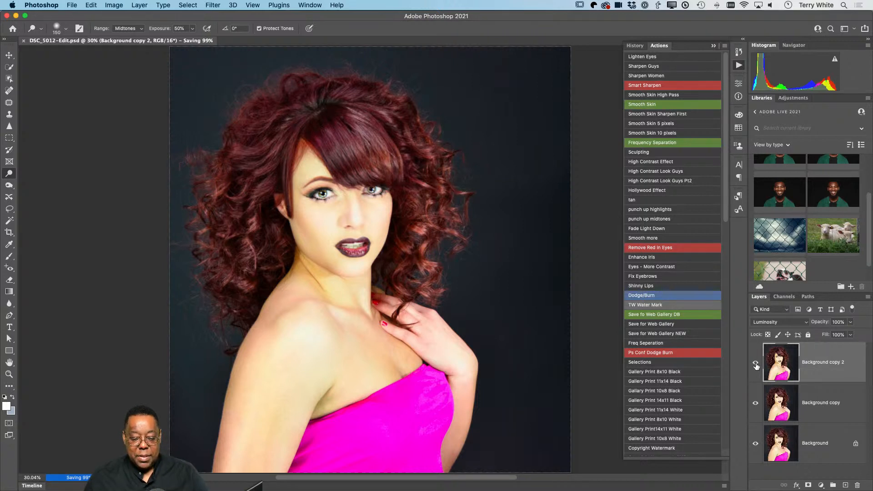
key("super+w")
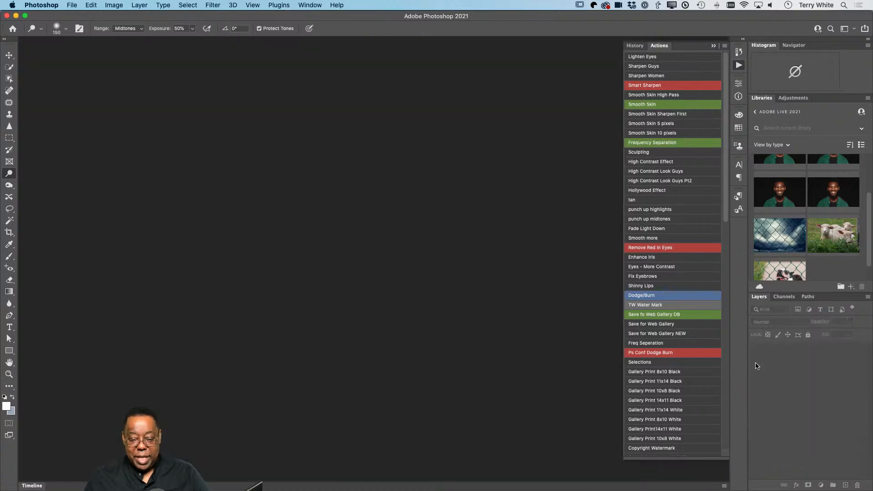
key("super+Tab")
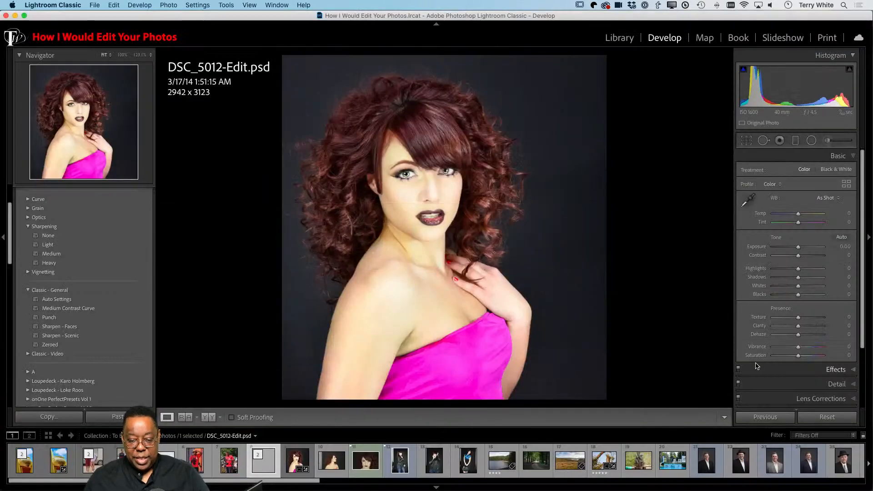
- Compare the retouched portrait with its unretouched original in full-screen view
key("f")
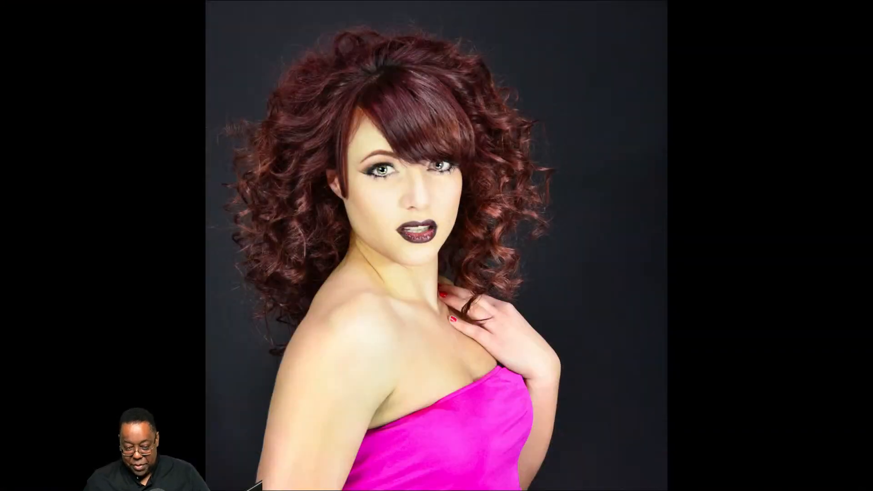
key("Right")
key("Left")
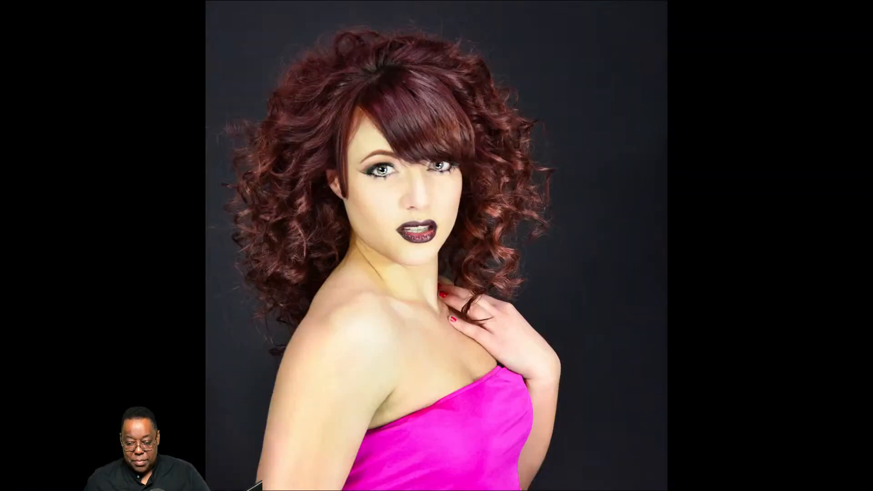
key("Right")
key("Right")
key("Left")
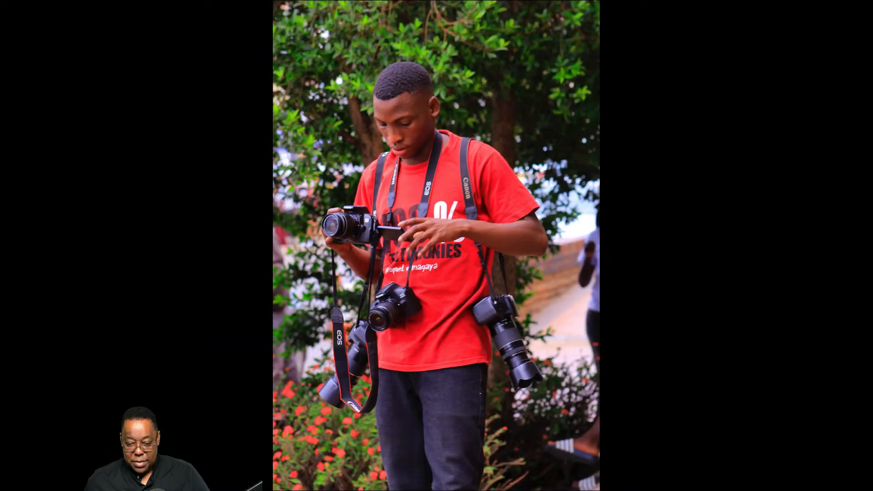
key("Left")
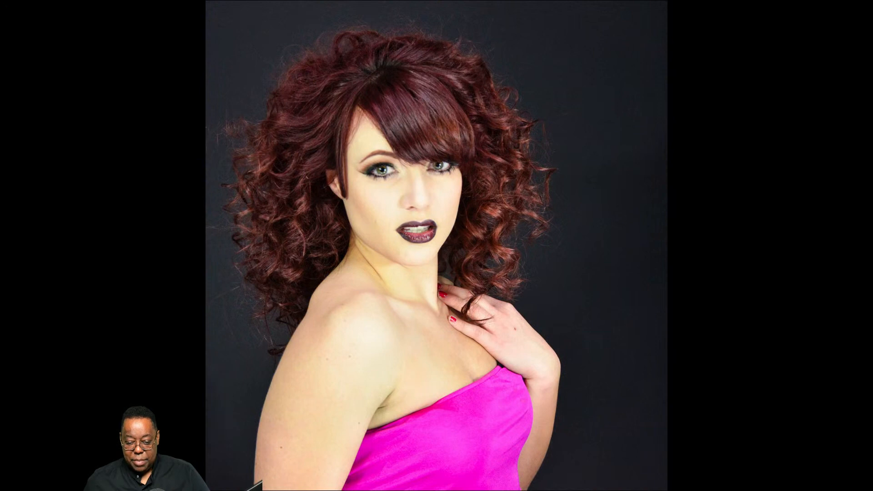
key("Left")
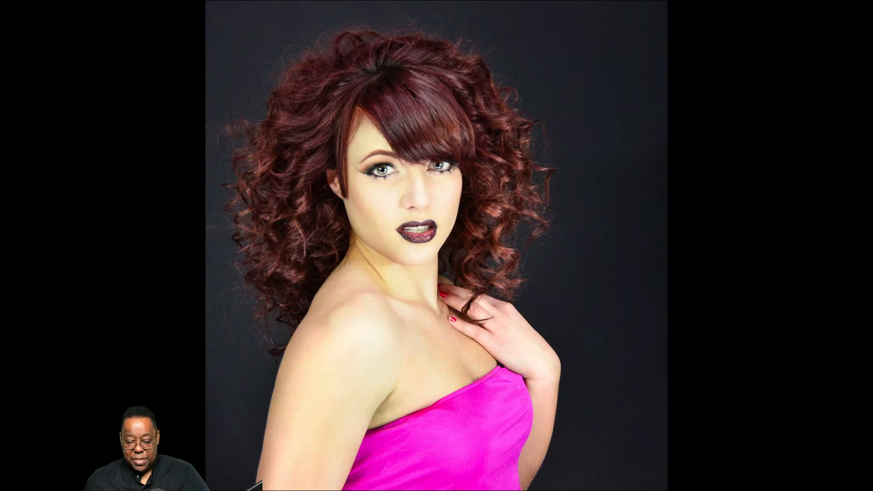